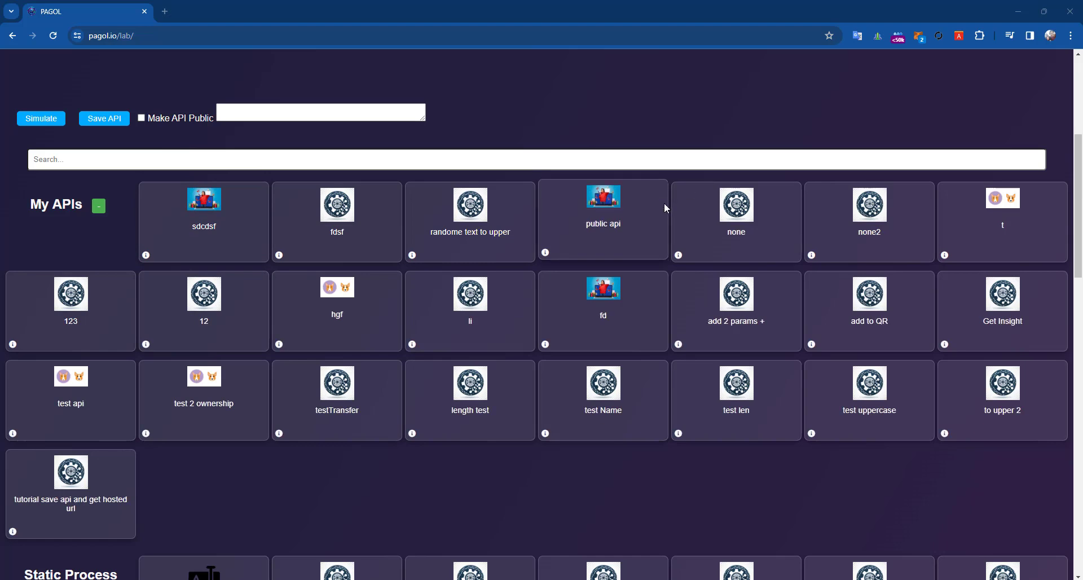
- Toggle the Community APIs section and collapse Static Process Boxes on the Lab page
{"action": "scroll", "coordinate": [665, 202], "scroll_direction": "up", "scroll_amount": 4}
{"action": "scroll", "coordinate": [321, 343], "scroll_direction": "down", "scroll_amount": 3}
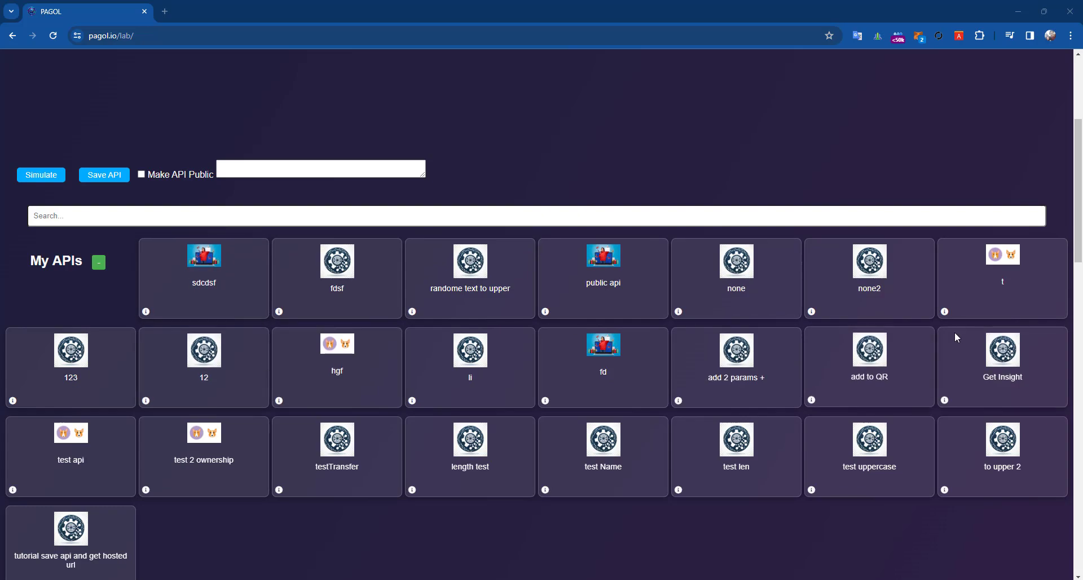
{"action": "scroll", "coordinate": [404, 313], "scroll_direction": "down", "scroll_amount": 15}
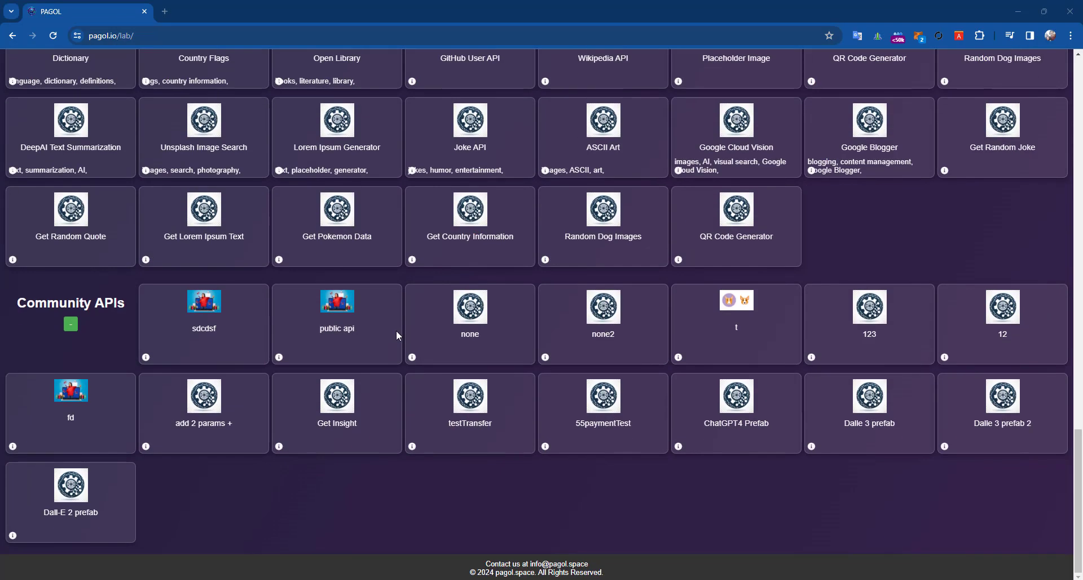
{"action": "left_click", "coordinate": [71, 326]}
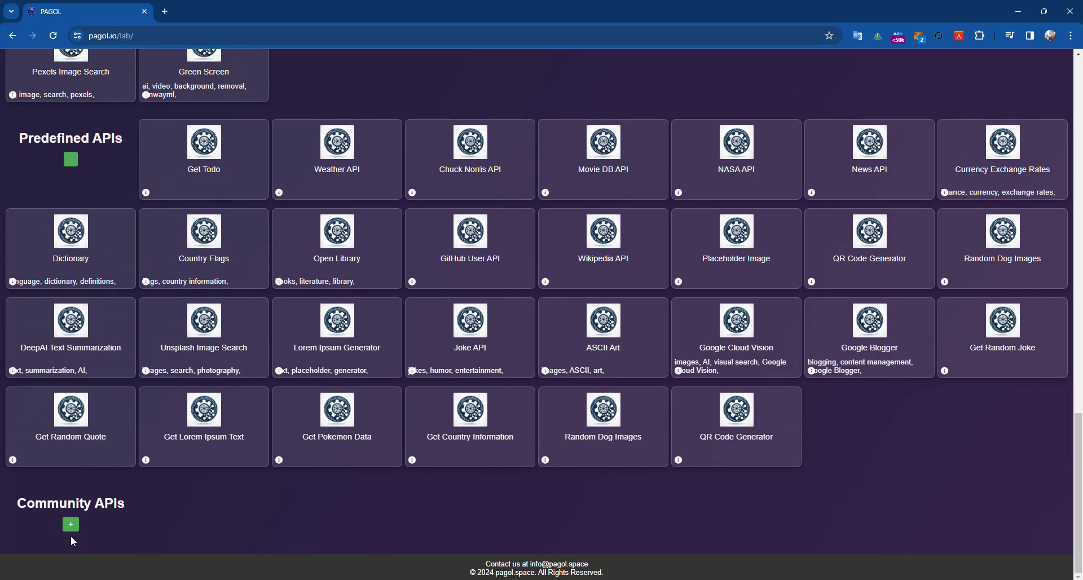
{"action": "scroll", "coordinate": [89, 356], "scroll_direction": "up", "scroll_amount": 12}
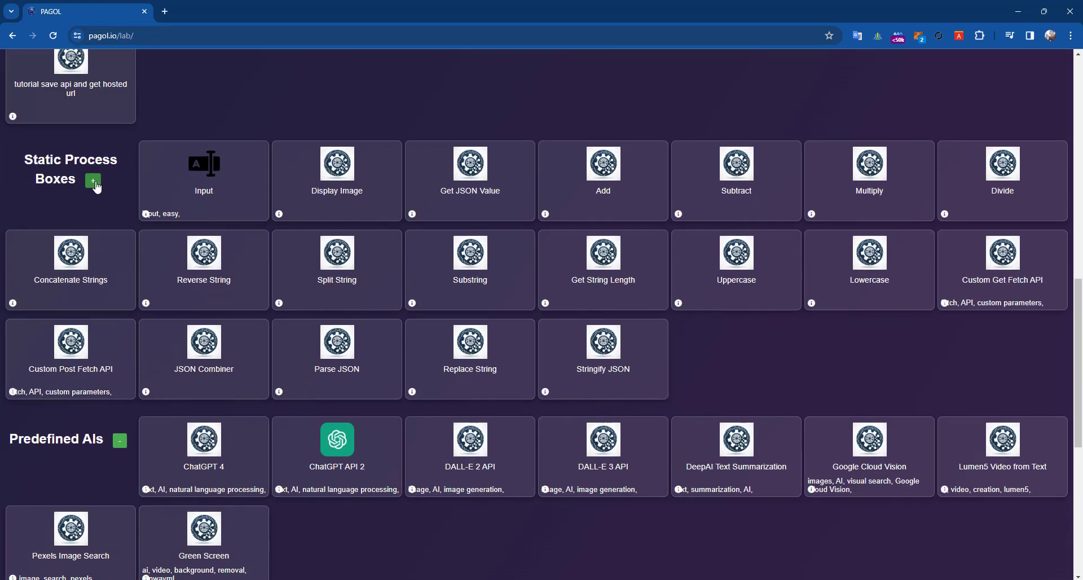
{"action": "left_click", "coordinate": [91, 181]}
{"action": "scroll", "coordinate": [65, 451], "scroll_direction": "down", "scroll_amount": 3}
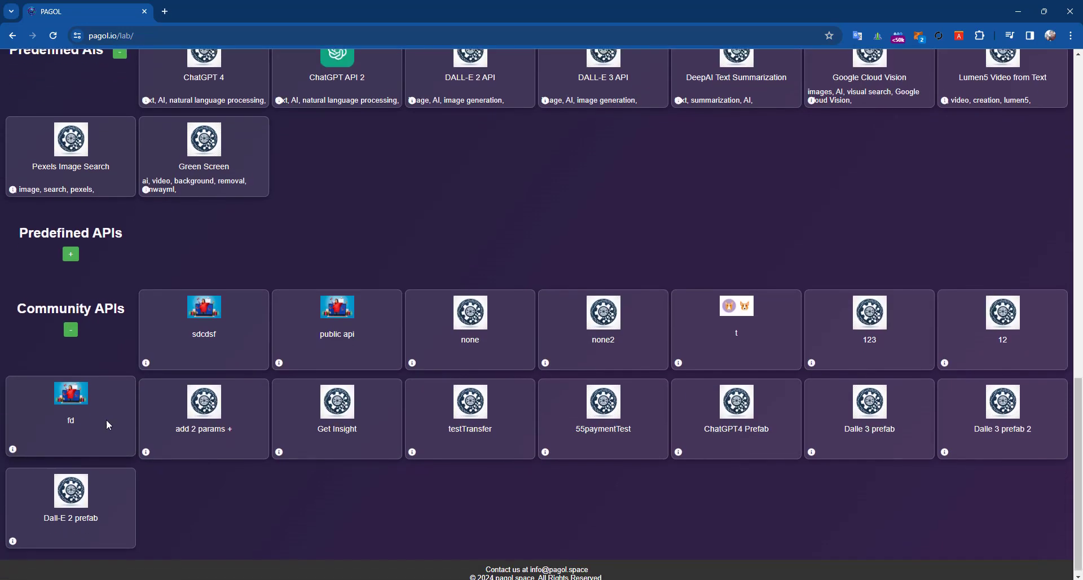
- Select the Community APIs heading text, then select 'lab' in the page address
{"action": "triple_click", "coordinate": [77, 306]}
{"action": "double_click", "coordinate": [110, 303]}
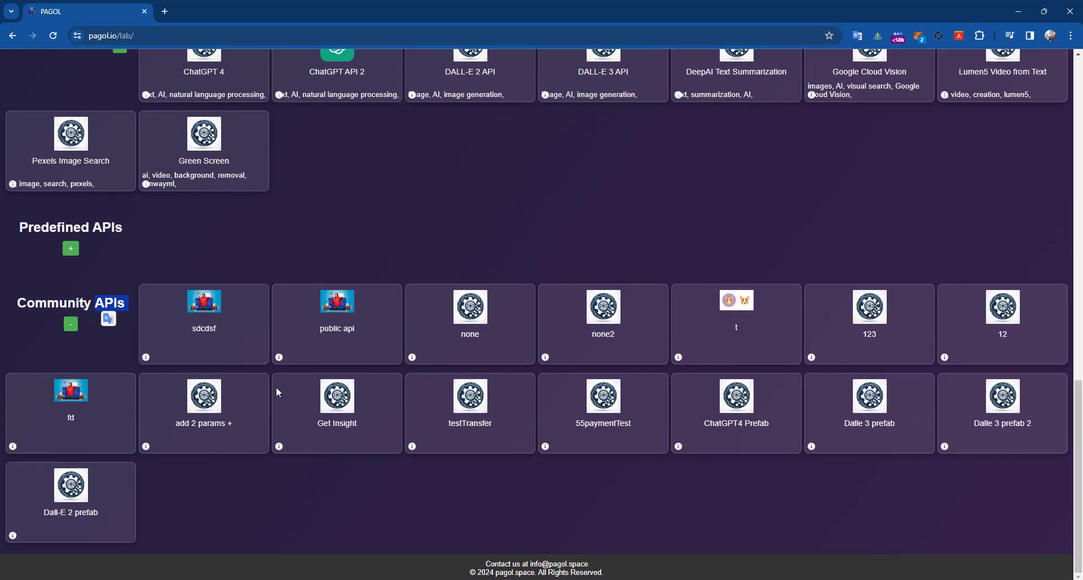
{"action": "left_click", "coordinate": [377, 514]}
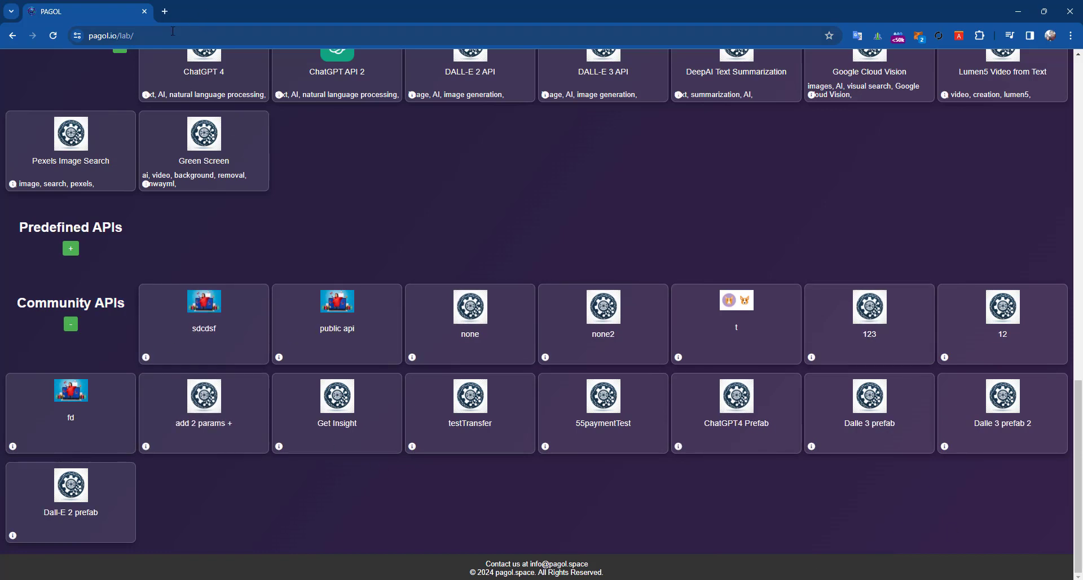
{"action": "left_click", "coordinate": [152, 36]}
{"action": "left_click", "coordinate": [152, 35]}
{"action": "double_click", "coordinate": [149, 36]}
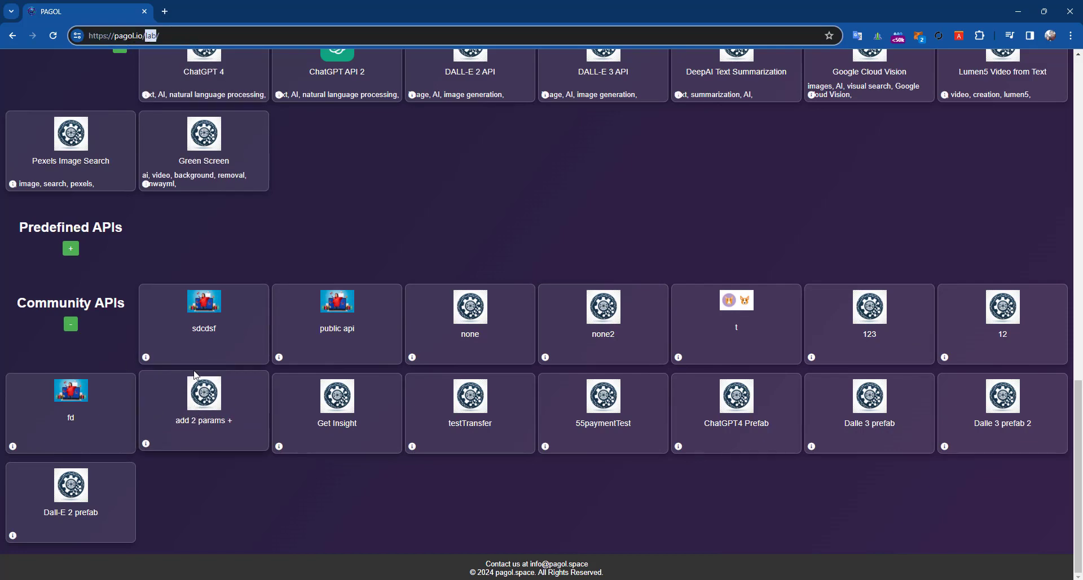
{"action": "scroll", "coordinate": [194, 395], "scroll_direction": "up", "scroll_amount": 15}
{"action": "left_click", "coordinate": [54, 446]}
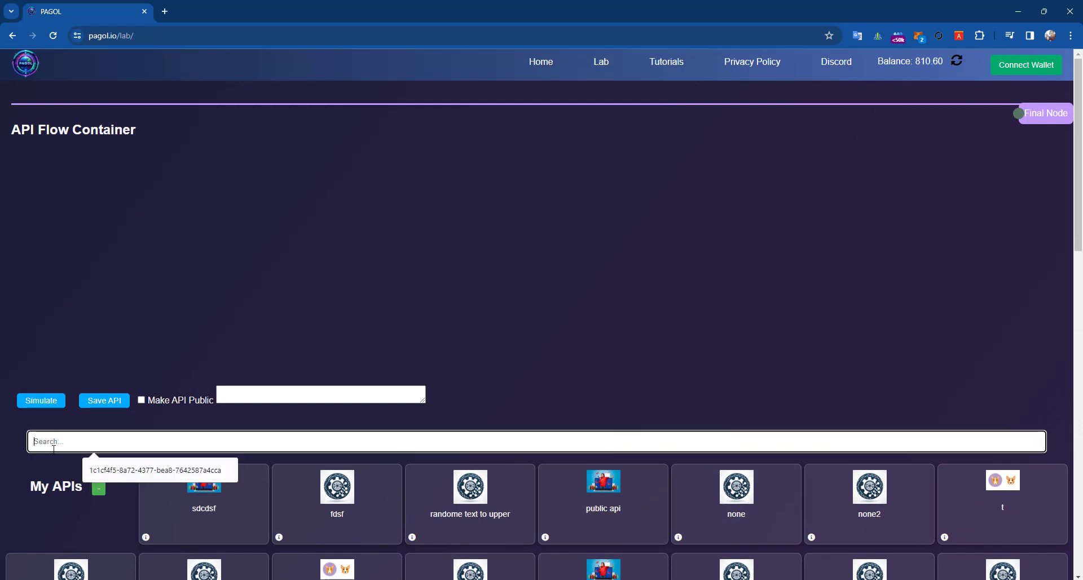
{"action": "type", "text": "strin"}
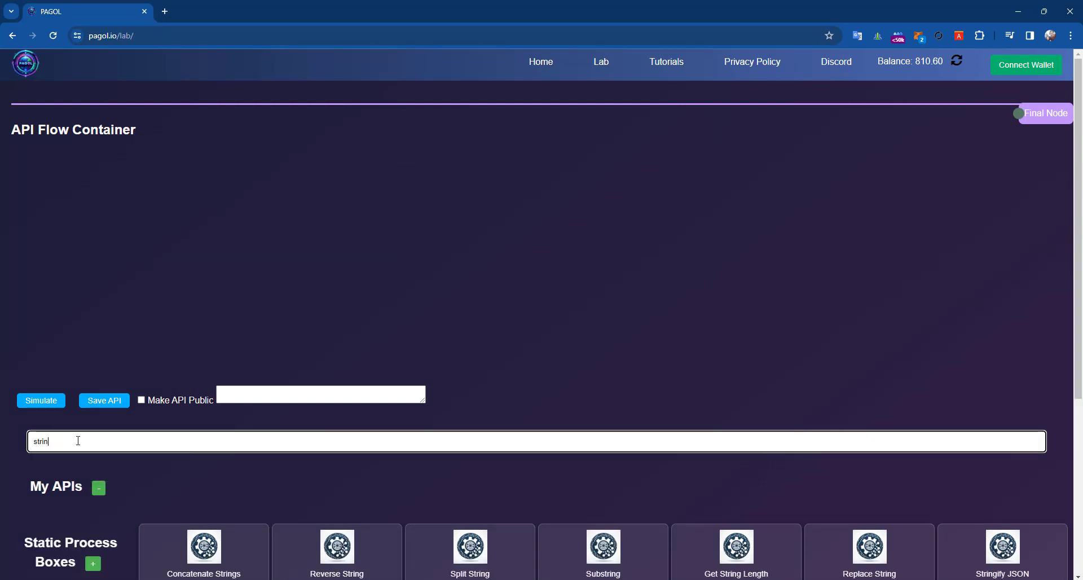
{"action": "key", "text": "BackSpace"}
{"action": "key", "text": "BackSpace"}
{"action": "key", "text": "BackSpace"}
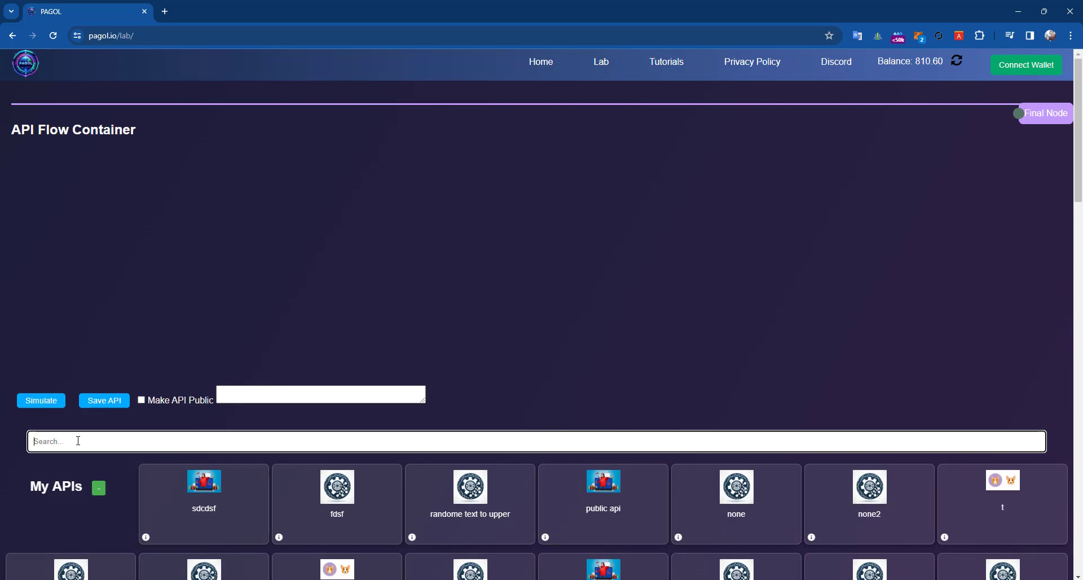
{"action": "type", "text": "ai"}
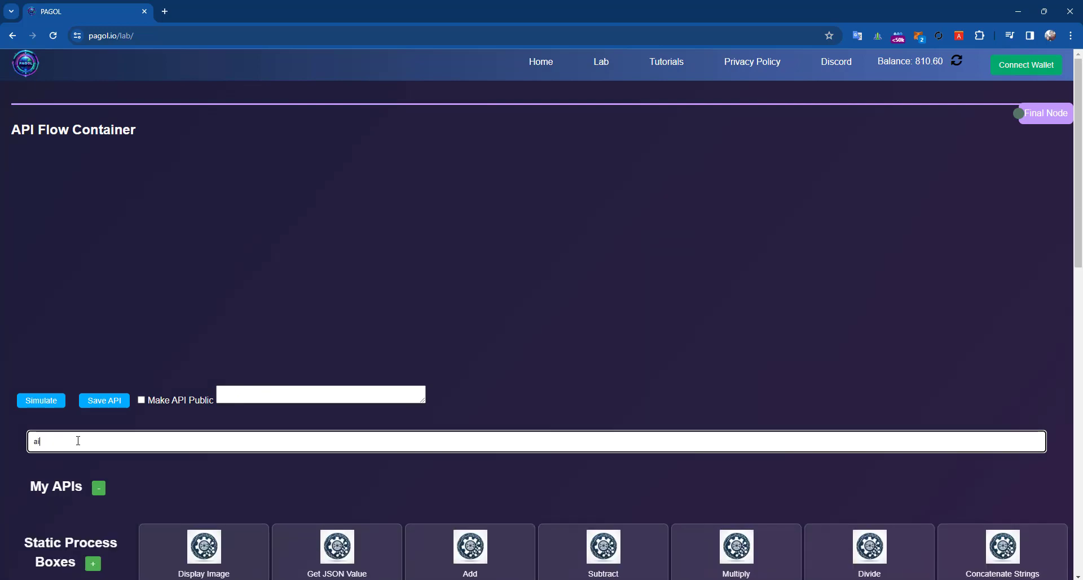
{"action": "scroll", "coordinate": [204, 409], "scroll_direction": "down", "scroll_amount": 12}
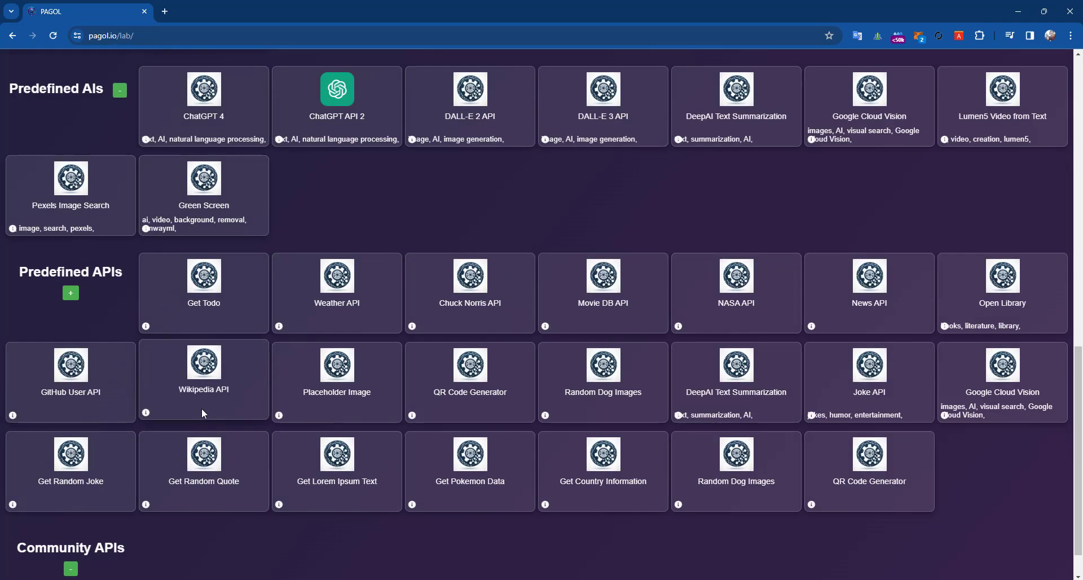
{"action": "scroll", "coordinate": [202, 408], "scroll_direction": "up", "scroll_amount": 6}
{"action": "scroll", "coordinate": [180, 401], "scroll_direction": "up", "scroll_amount": 7}
{"action": "key", "text": "BackSpace"}
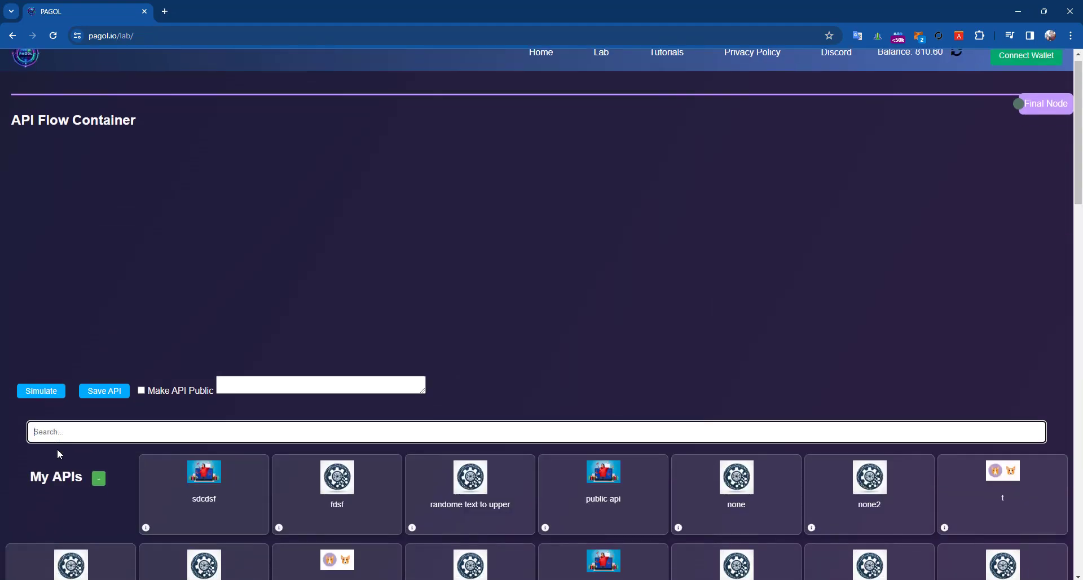
{"action": "scroll", "coordinate": [63, 459], "scroll_direction": "down", "scroll_amount": 15}
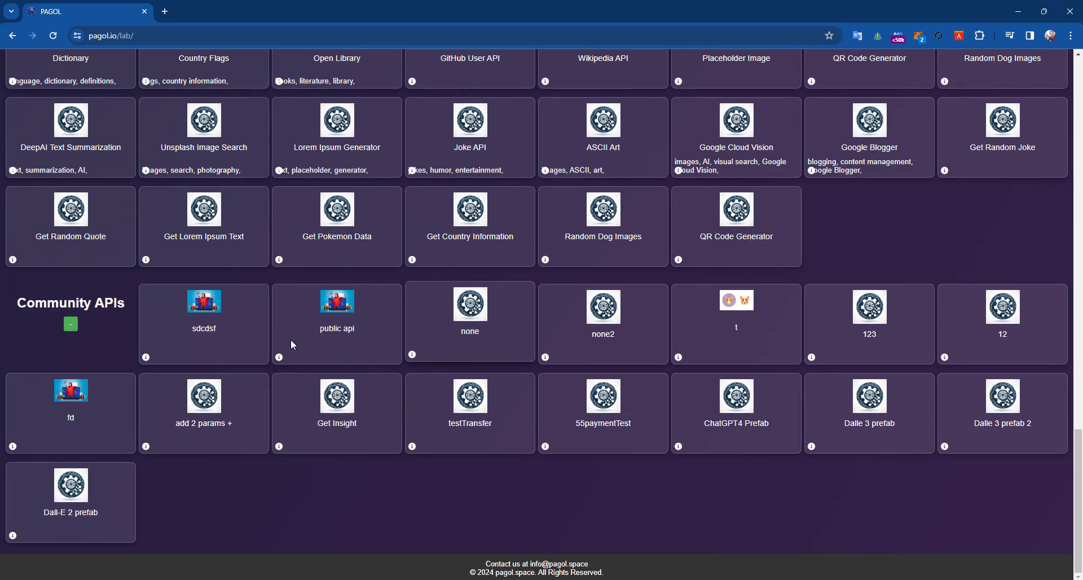
{"action": "scroll", "coordinate": [653, 419], "scroll_direction": "up", "scroll_amount": 15}
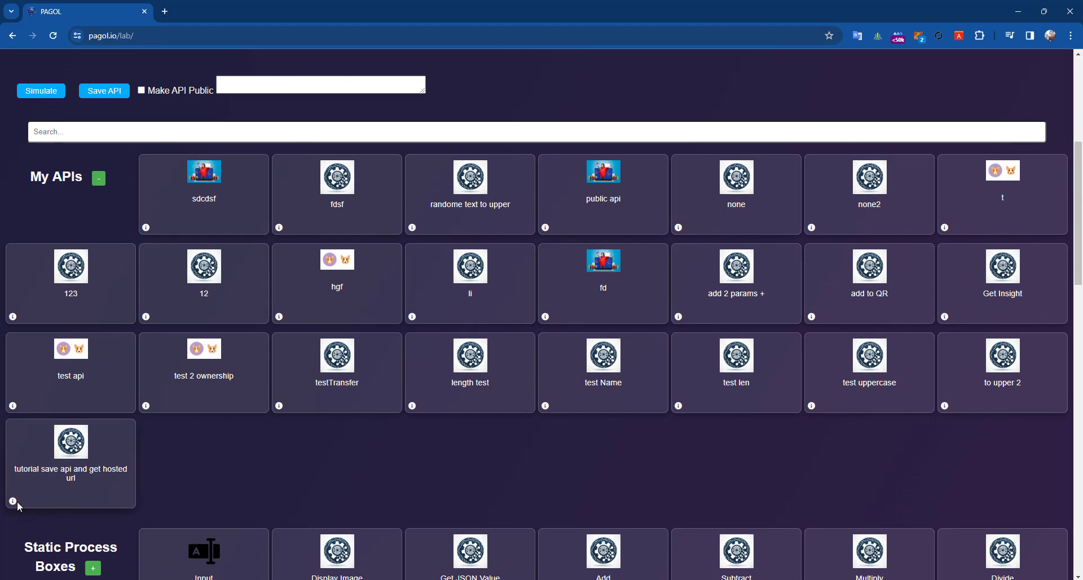
- View the tutorial save api and get hosted url profile and its edit form, then return to Lab
{"action": "left_click", "coordinate": [13, 501]}
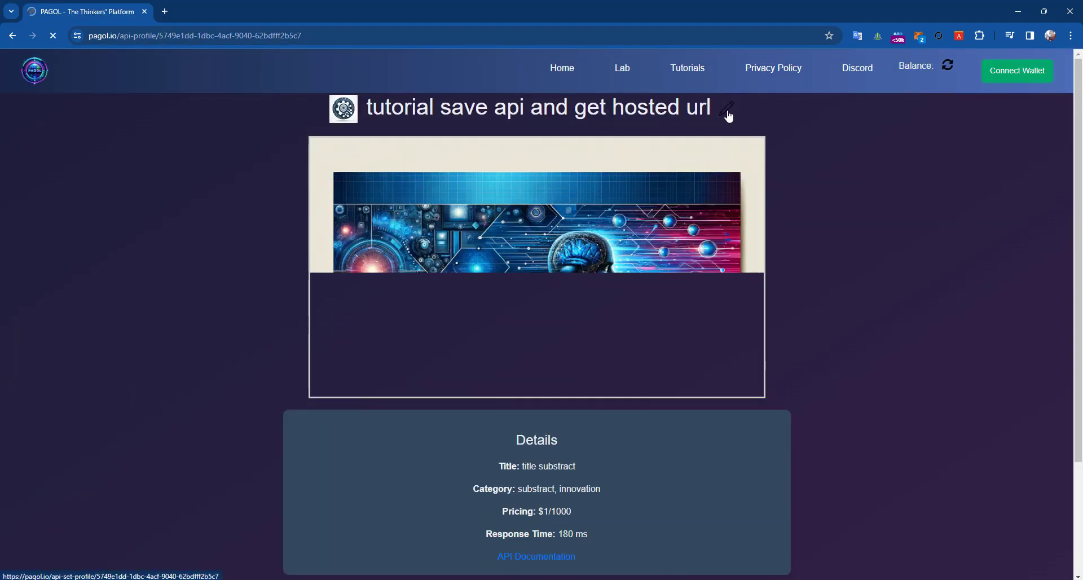
{"action": "left_click", "coordinate": [727, 109]}
{"action": "left_click", "coordinate": [12, 35]}
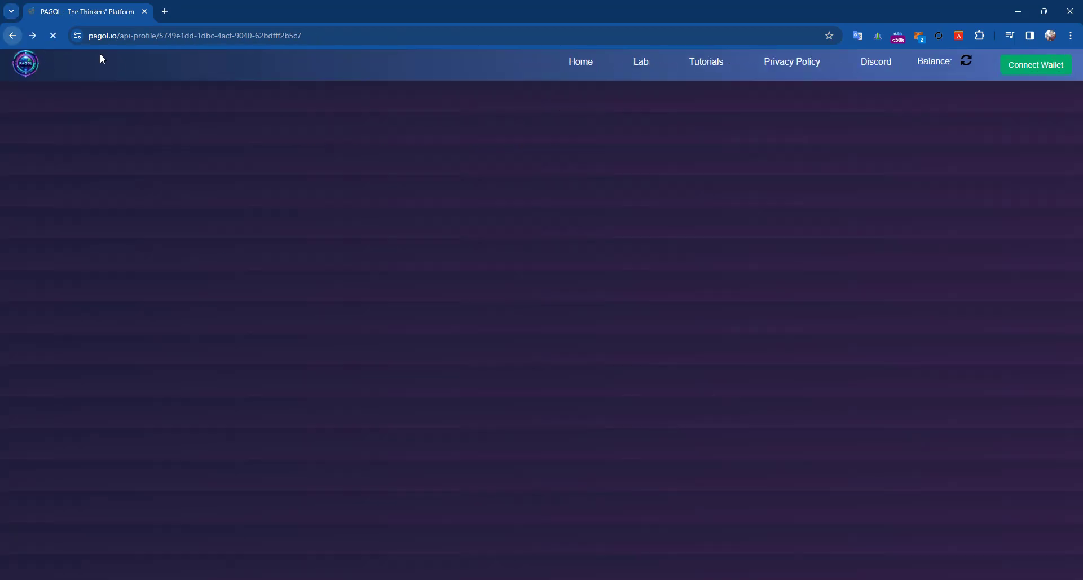
{"action": "left_click", "coordinate": [11, 35]}
{"action": "scroll", "coordinate": [186, 432], "scroll_direction": "down", "scroll_amount": 8}
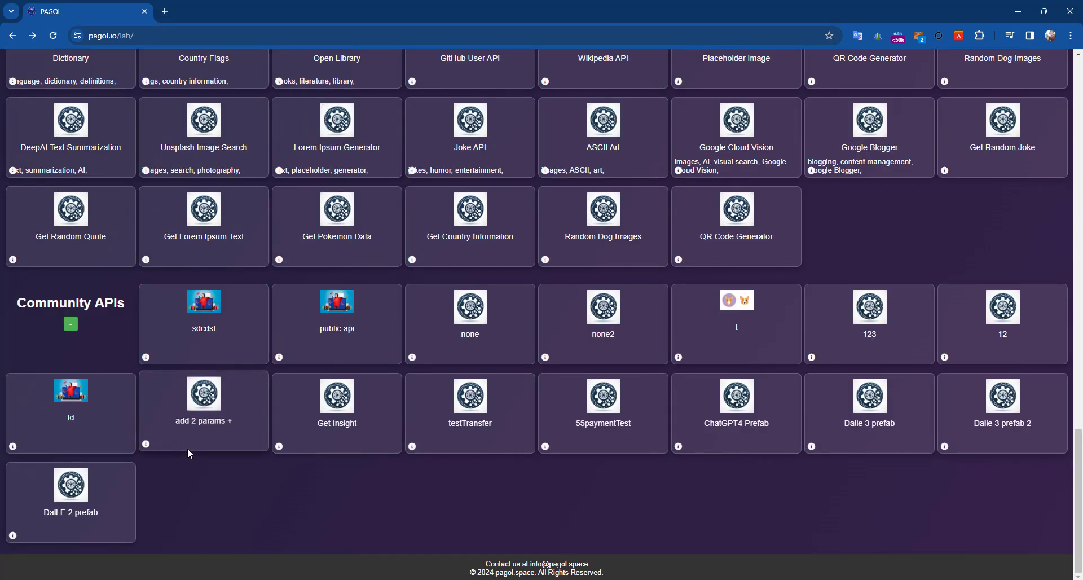
- On the add 2 params + profile, connect the wallet and check the MetaMask account
{"action": "left_click", "coordinate": [148, 445]}
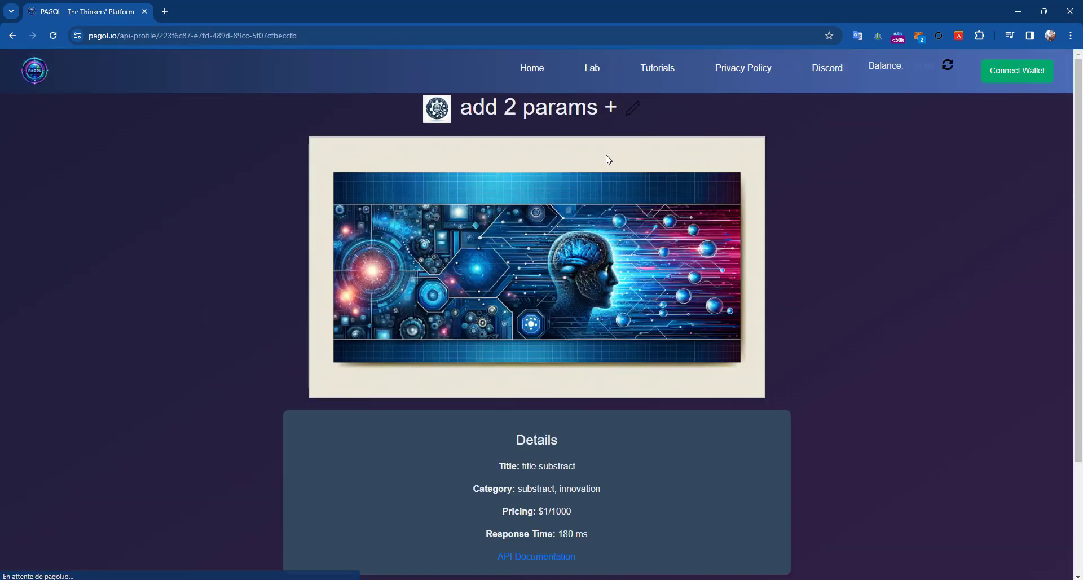
{"action": "scroll", "coordinate": [435, 317], "scroll_direction": "down", "scroll_amount": 3}
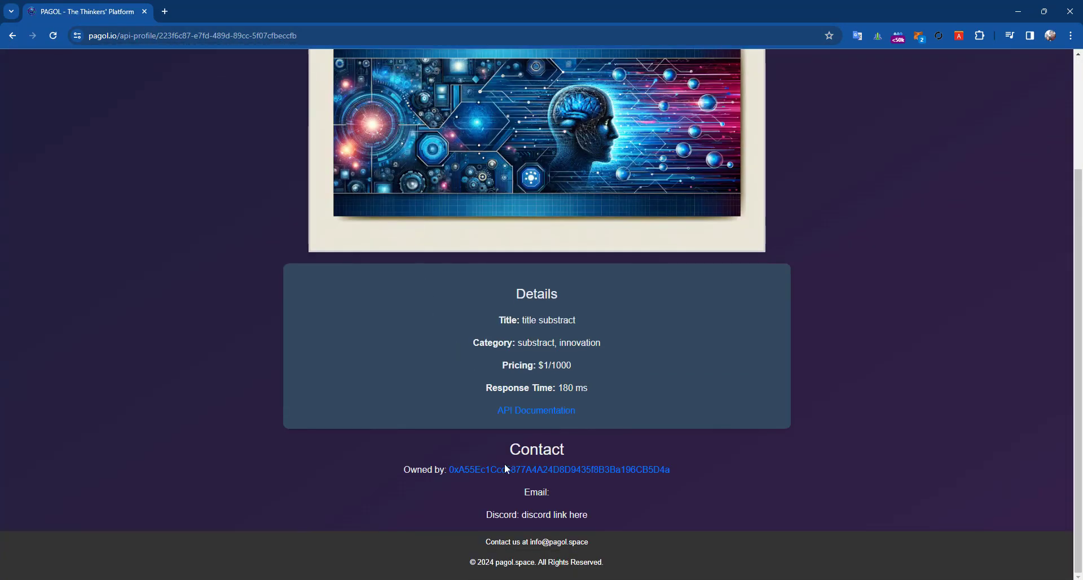
{"action": "scroll", "coordinate": [746, 343], "scroll_direction": "up", "scroll_amount": 3}
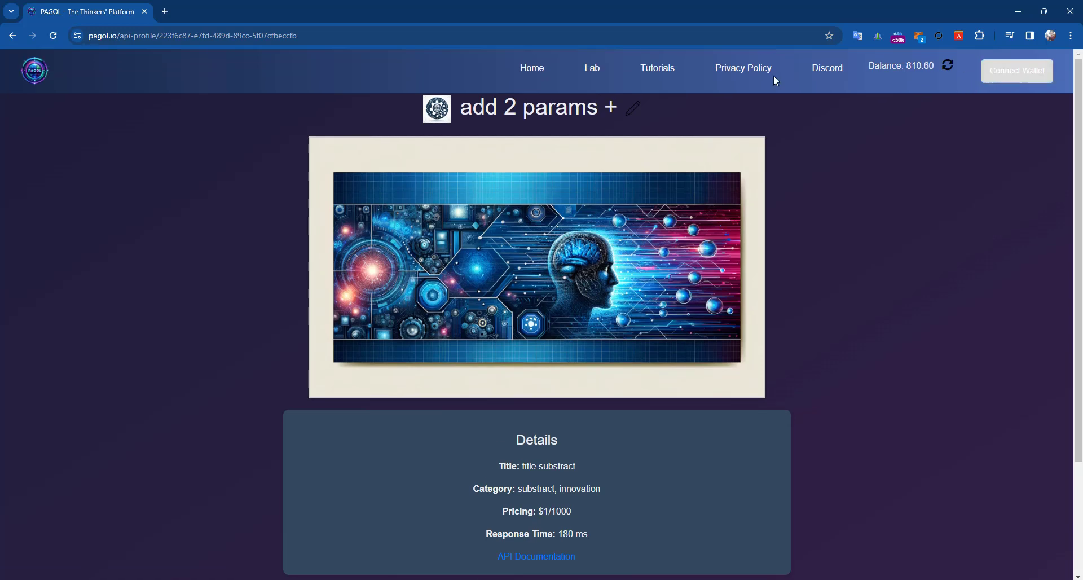
{"action": "left_click", "coordinate": [1016, 78]}
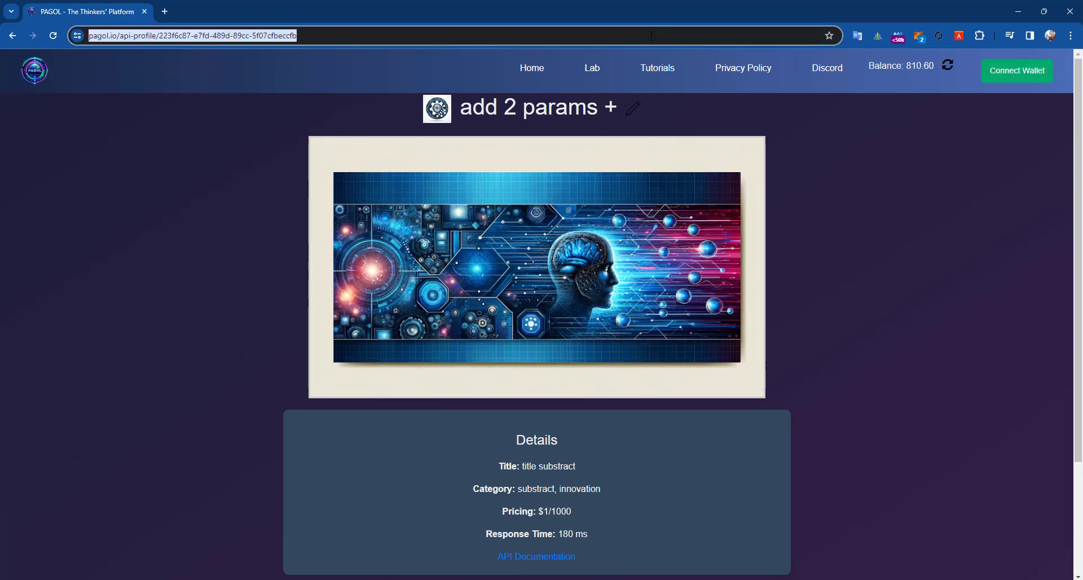
{"action": "left_click", "coordinate": [919, 37]}
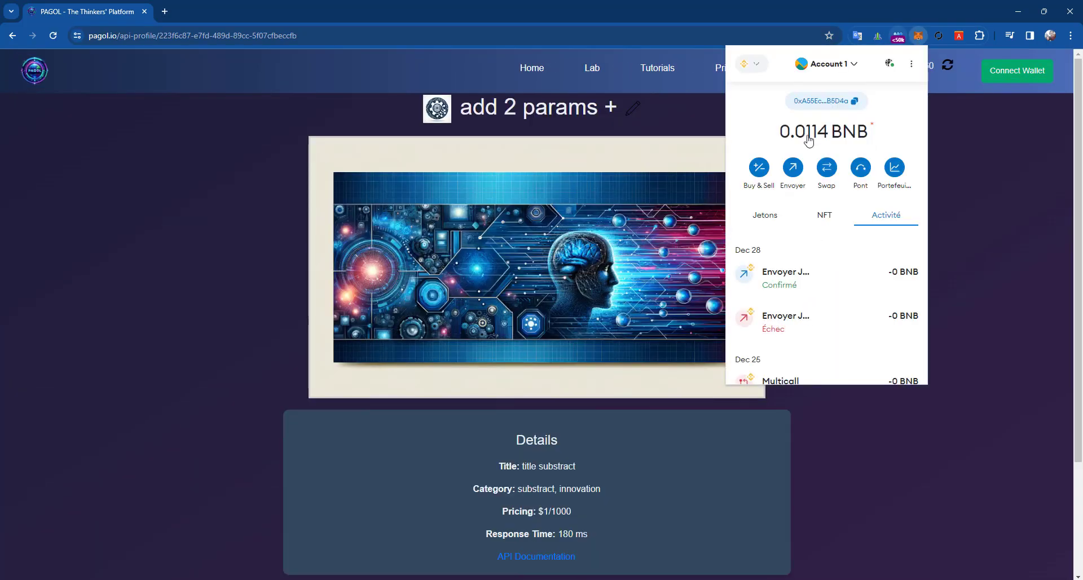
{"action": "left_click", "coordinate": [985, 197]}
- Reload the add 2 params + profile, try its edit form, then go back to Lab
{"action": "scroll", "coordinate": [574, 472], "scroll_direction": "down", "scroll_amount": 3}
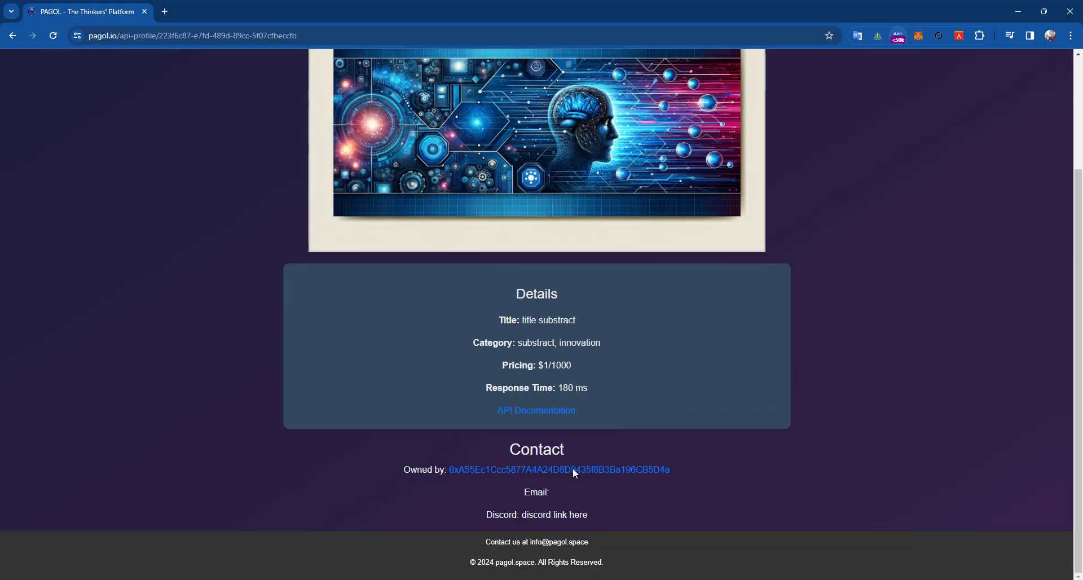
{"action": "scroll", "coordinate": [560, 458], "scroll_direction": "up", "scroll_amount": 3}
{"action": "left_click", "coordinate": [545, 35]}
{"action": "key", "text": "Return"}
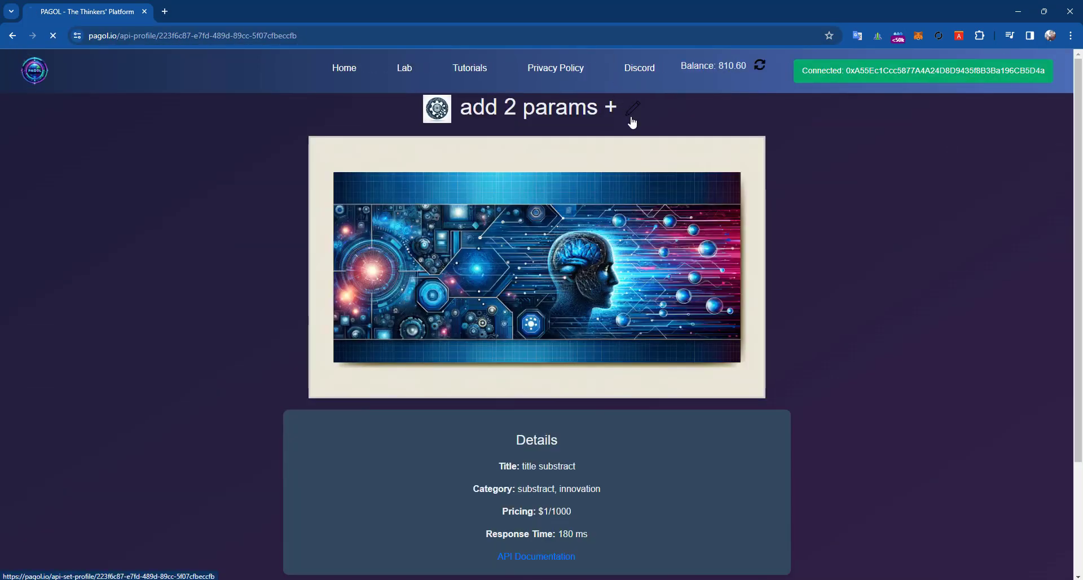
{"action": "left_click", "coordinate": [632, 122]}
{"action": "left_click", "coordinate": [4, 36]}
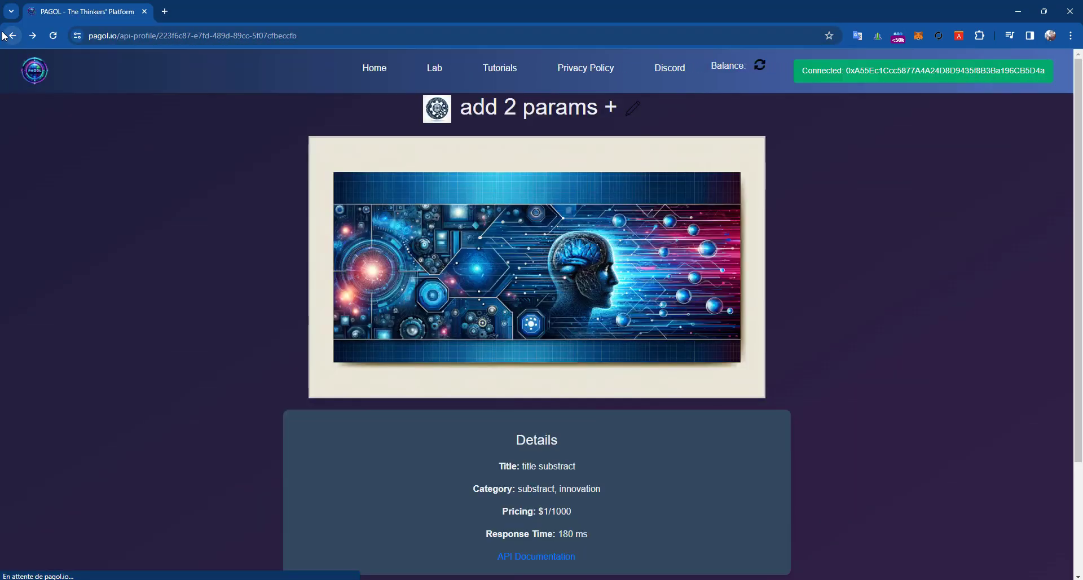
{"action": "left_click", "coordinate": [4, 35]}
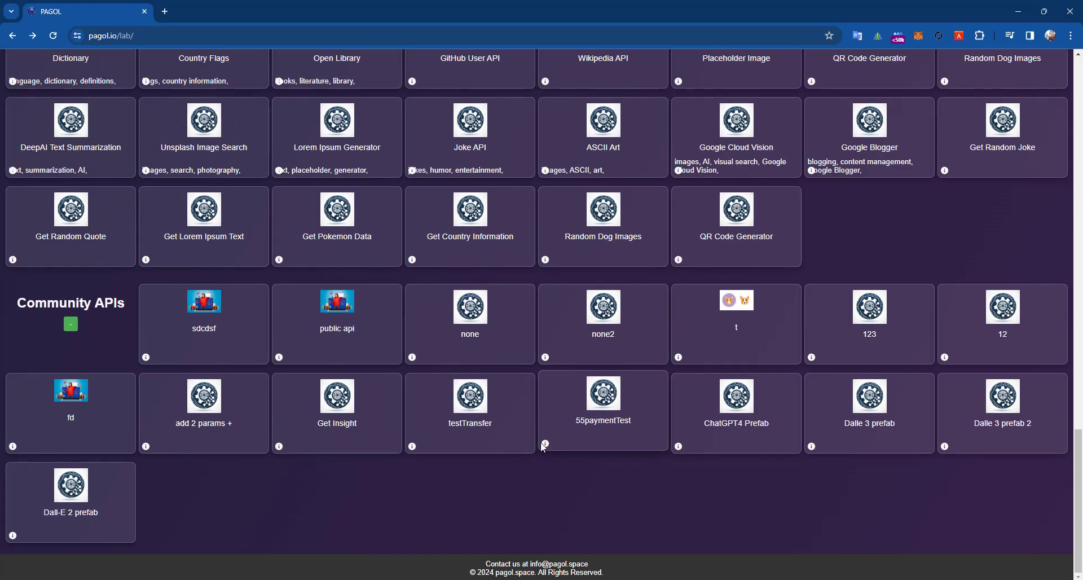
{"action": "left_click", "coordinate": [680, 443]}
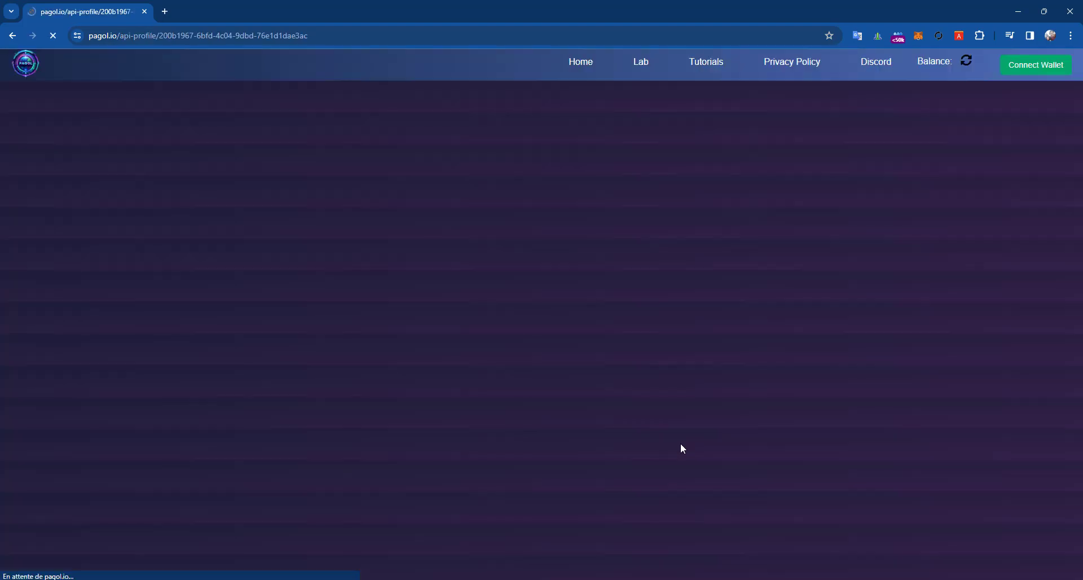
{"action": "scroll", "coordinate": [648, 435], "scroll_direction": "down", "scroll_amount": 3}
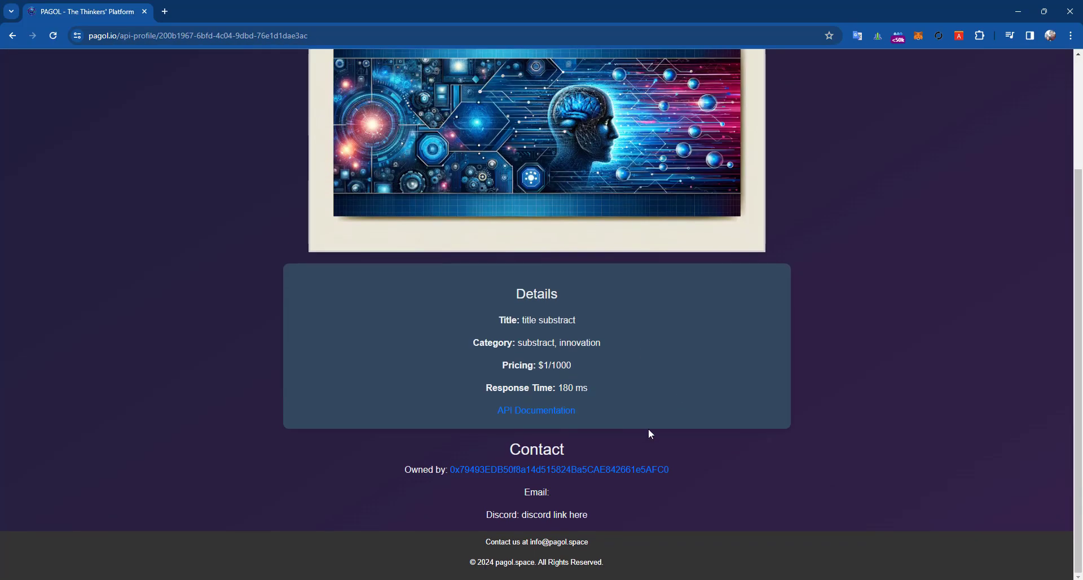
{"action": "scroll", "coordinate": [617, 421], "scroll_direction": "up", "scroll_amount": 3}
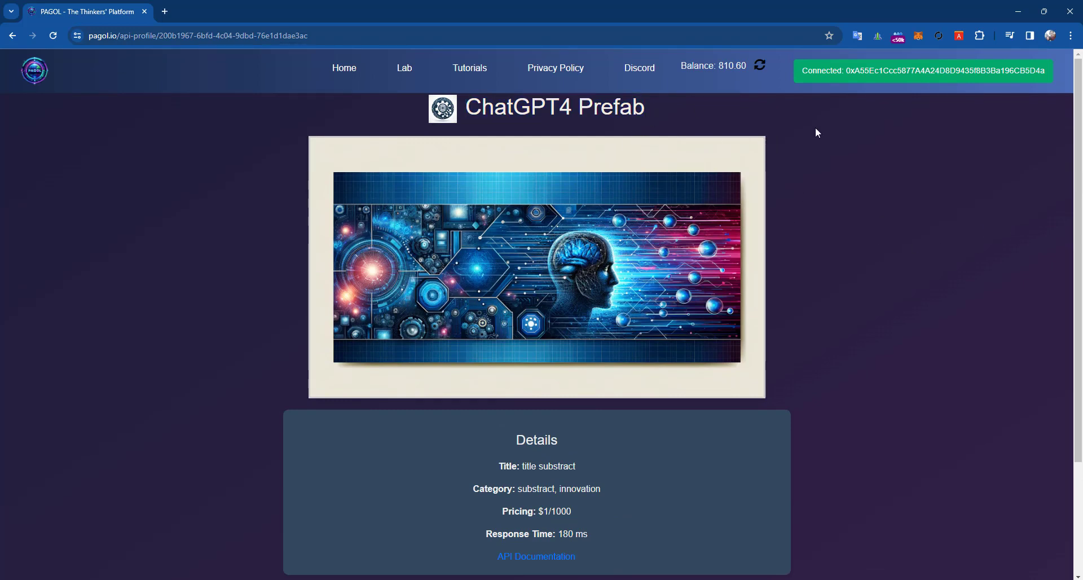
{"action": "double_click", "coordinate": [565, 113]}
{"action": "double_click", "coordinate": [612, 107]}
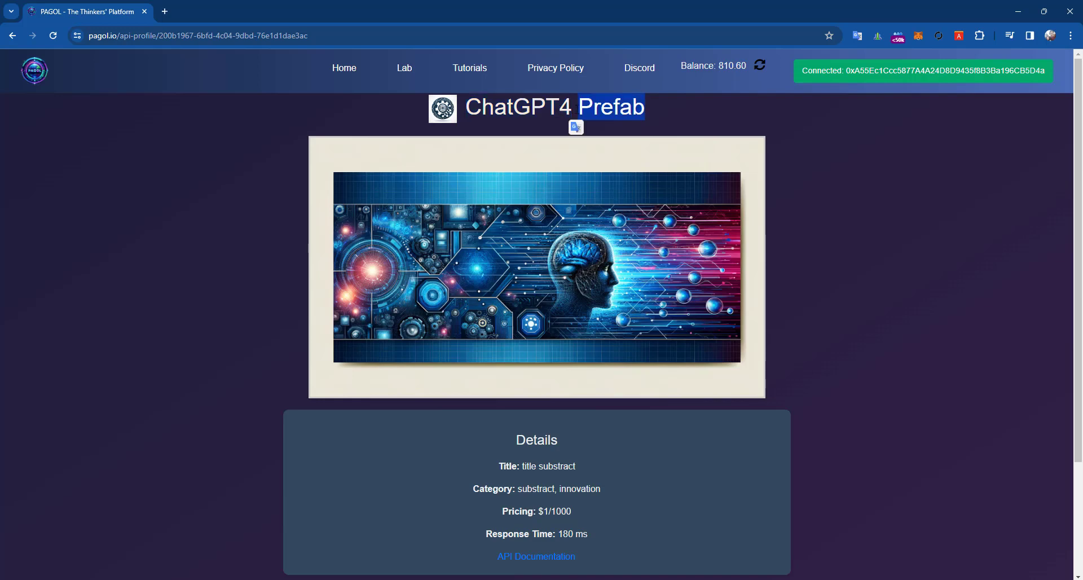
{"action": "left_click_drag", "start_coordinate": [668, 113], "coordinate": [429, 118]}
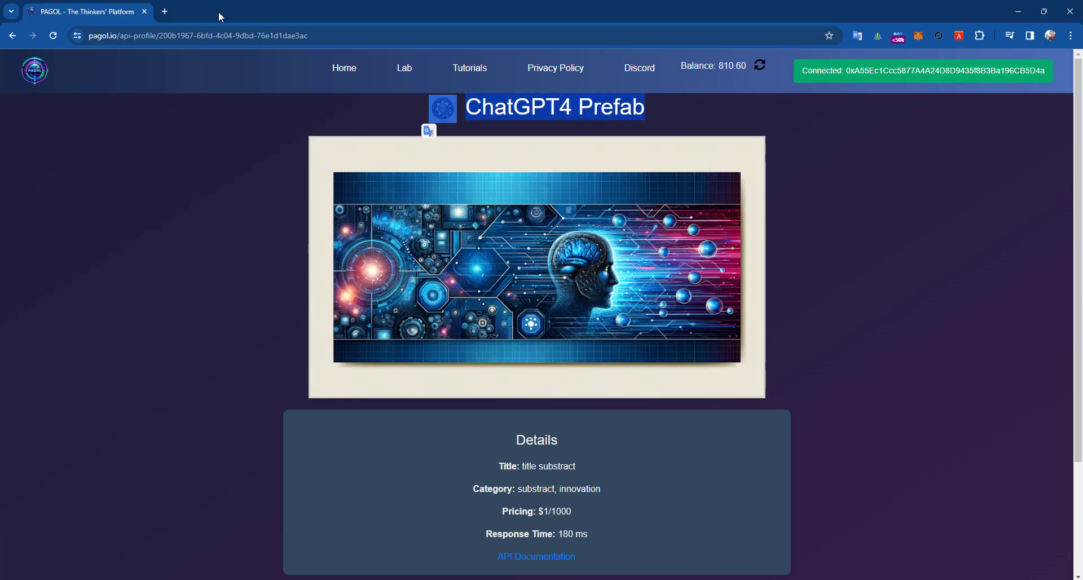
{"action": "left_click", "coordinate": [602, 264]}
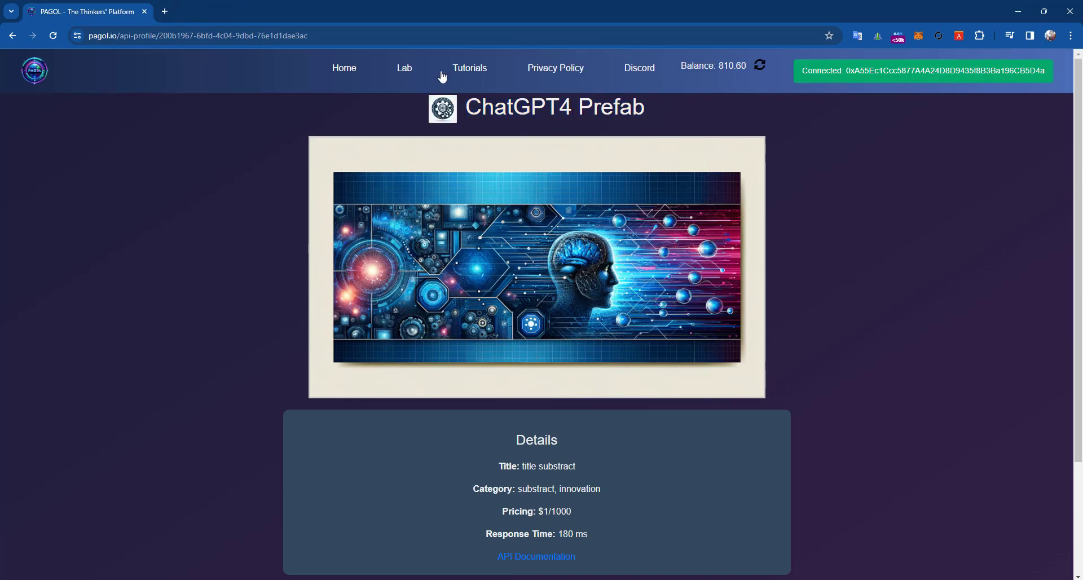
{"action": "scroll", "coordinate": [776, 305], "scroll_direction": "down", "scroll_amount": 1}
{"action": "scroll", "coordinate": [599, 320], "scroll_direction": "up", "scroll_amount": 1}
{"action": "scroll", "coordinate": [456, 225], "scroll_direction": "down", "scroll_amount": 2}
{"action": "scroll", "coordinate": [467, 304], "scroll_direction": "up", "scroll_amount": 2}
{"action": "scroll", "coordinate": [468, 239], "scroll_direction": "down", "scroll_amount": 2}
{"action": "scroll", "coordinate": [582, 165], "scroll_direction": "up", "scroll_amount": 2}
{"action": "scroll", "coordinate": [560, 415], "scroll_direction": "down", "scroll_amount": 2}
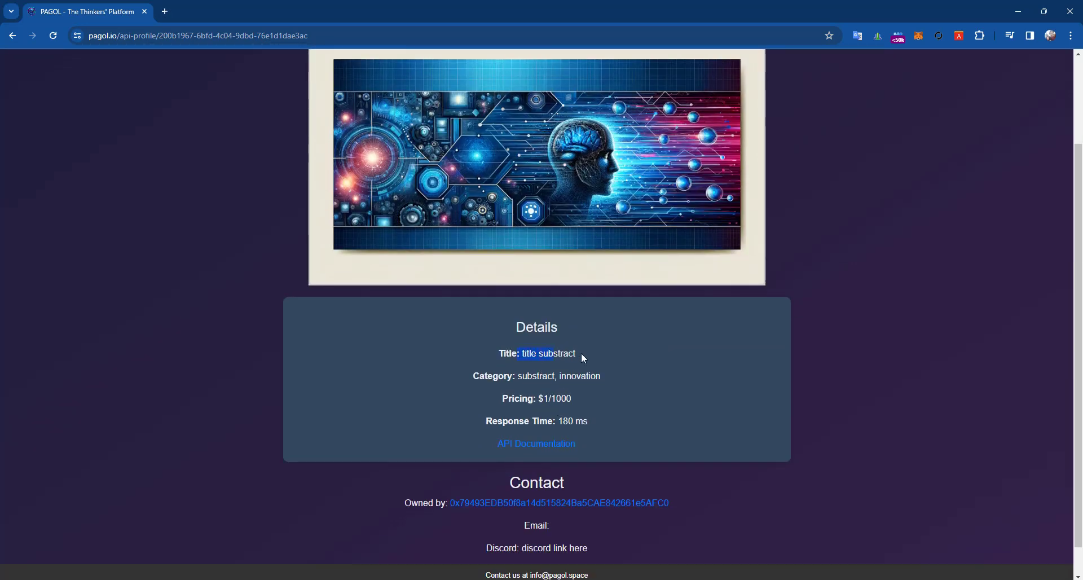
{"action": "scroll", "coordinate": [577, 359], "scroll_direction": "up", "scroll_amount": 2}
{"action": "scroll", "coordinate": [600, 119], "scroll_direction": "down", "scroll_amount": 2}
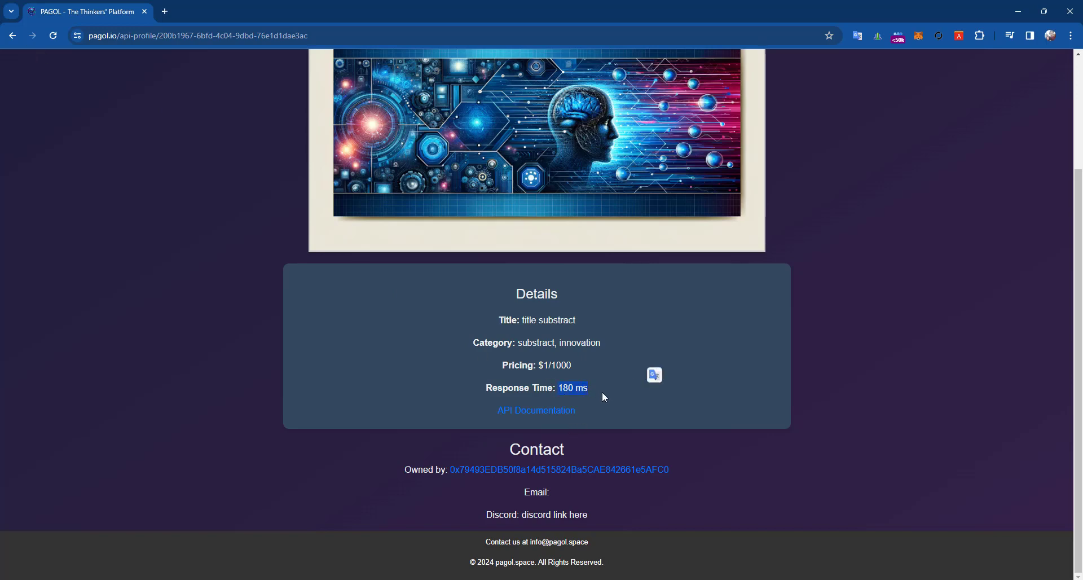
{"action": "left_click", "coordinate": [626, 382]}
{"action": "left_click", "coordinate": [639, 384]}
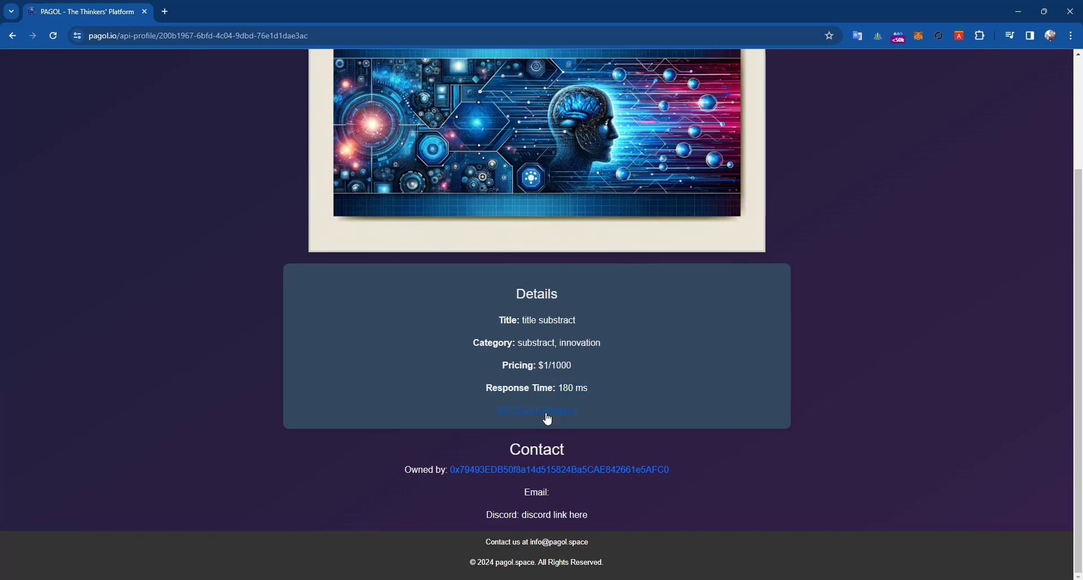
- Open the owner's profile in a new tab, go to Lab and scroll to My APIs
{"action": "right_click", "coordinate": [520, 477]}
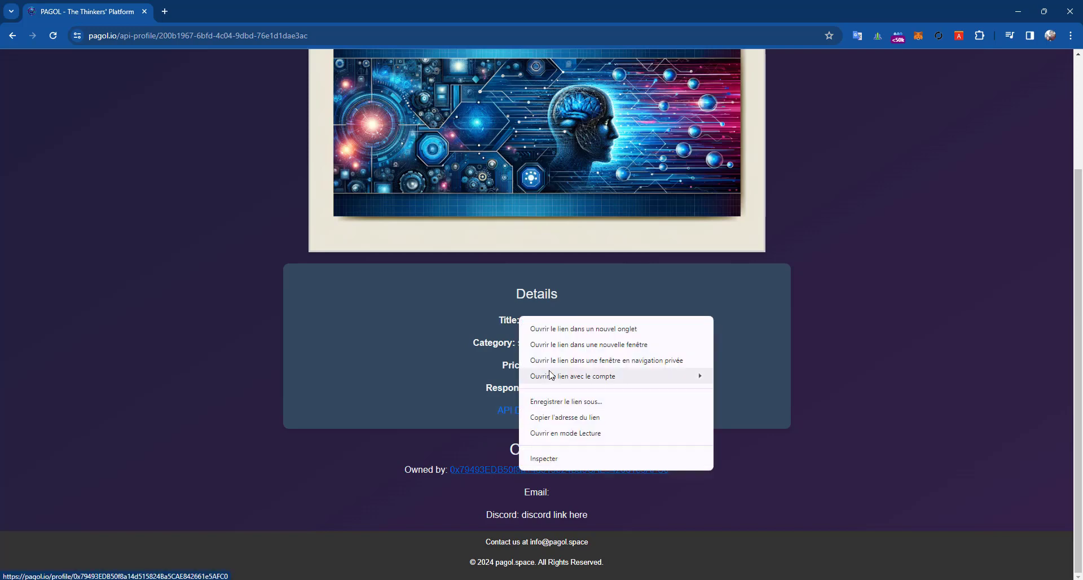
{"action": "left_click", "coordinate": [576, 329]}
{"action": "left_click", "coordinate": [222, 13]}
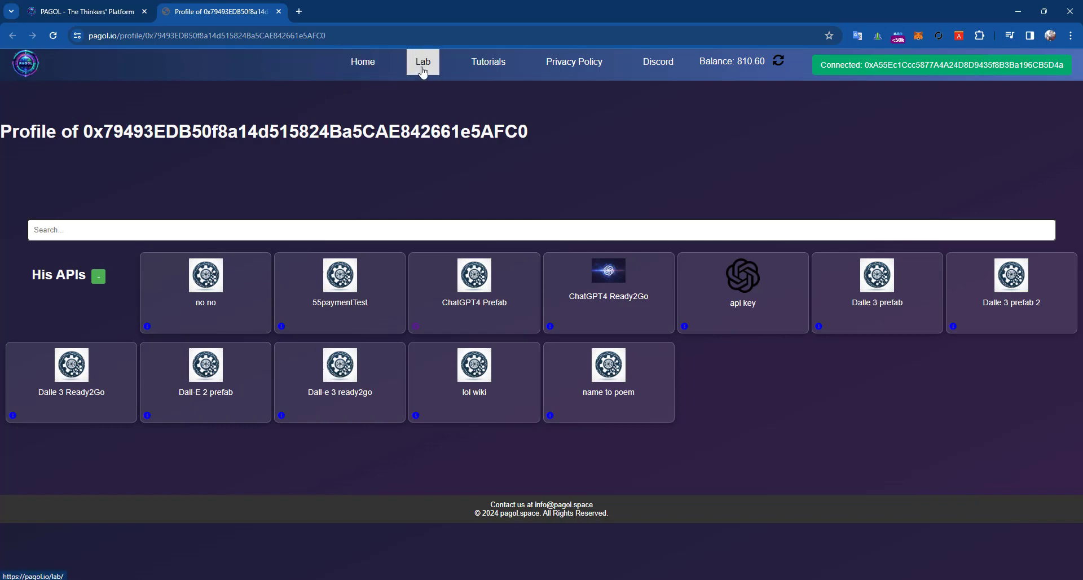
{"action": "left_click", "coordinate": [423, 64]}
{"action": "scroll", "coordinate": [244, 416], "scroll_direction": "down", "scroll_amount": 3}
{"action": "scroll", "coordinate": [244, 415], "scroll_direction": "down", "scroll_amount": 2}
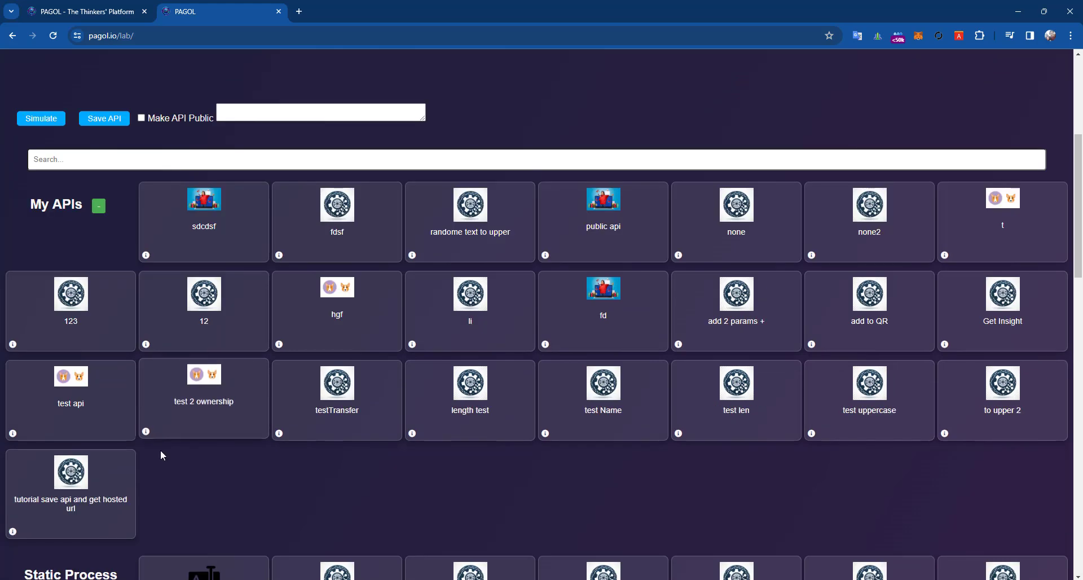
{"action": "scroll", "coordinate": [103, 466], "scroll_direction": "down", "scroll_amount": 1}
- Open the tutorial save api and get hosted url edit form and start the Description 'this is a tu…'
{"action": "left_click", "coordinate": [13, 473]}
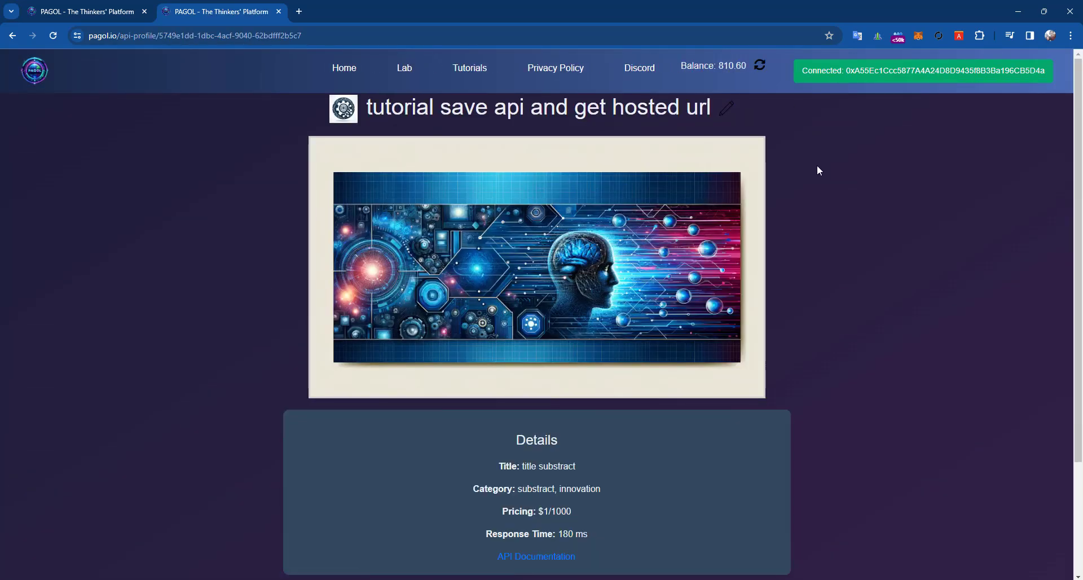
{"action": "left_click", "coordinate": [727, 109]}
{"action": "scroll", "coordinate": [454, 158], "scroll_direction": "down", "scroll_amount": 2}
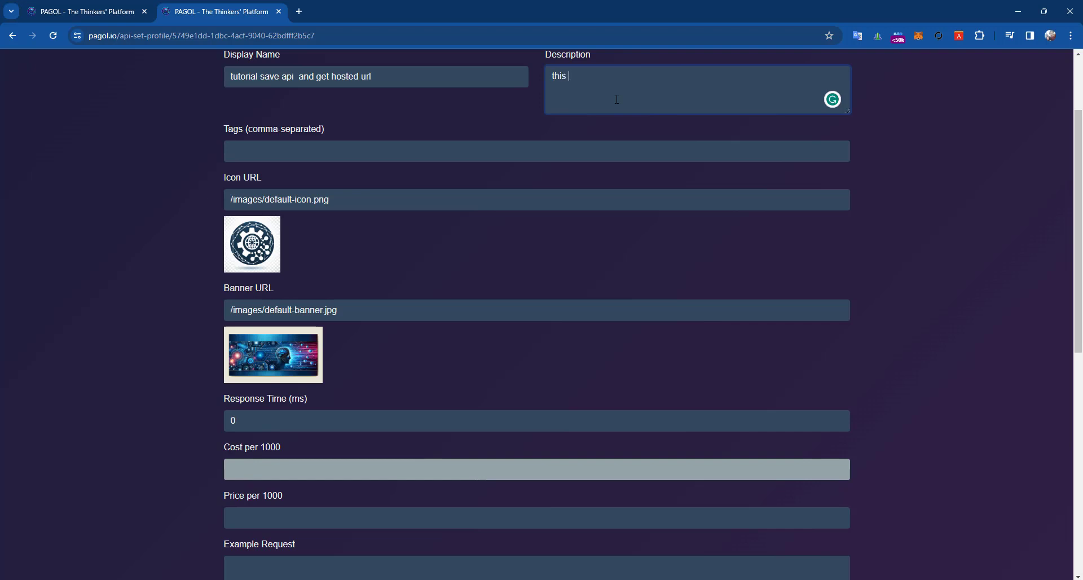
{"action": "type", "text": "s is"}
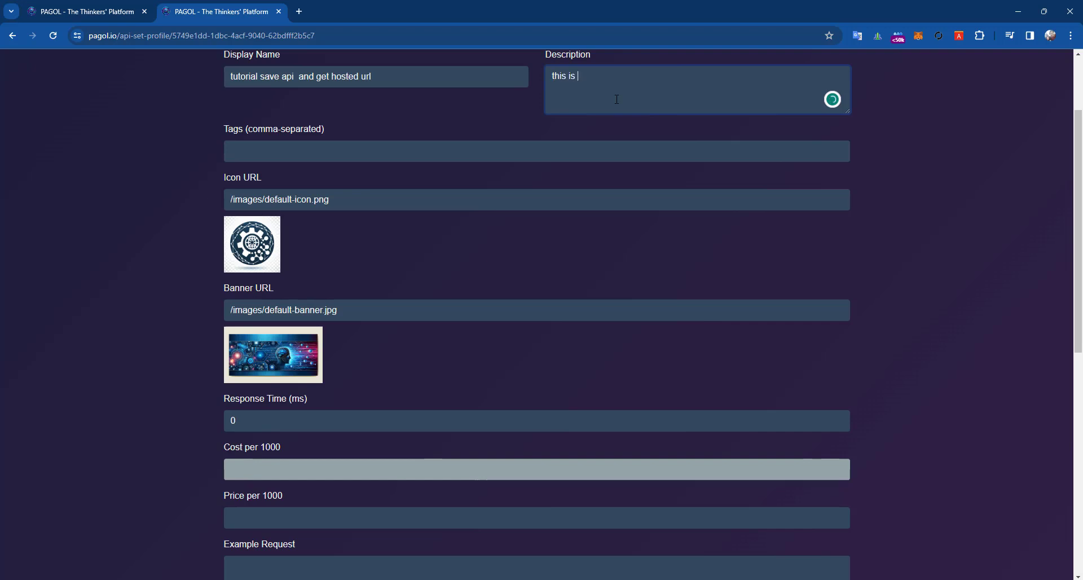
{"action": "type", "text": "a tutorial box"}
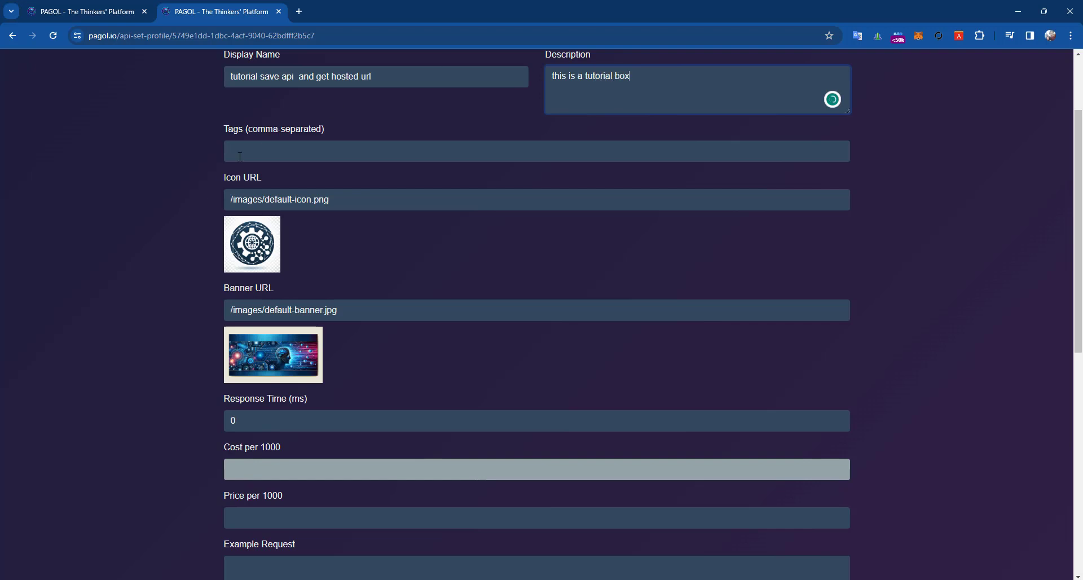
- Complete the Description 'this is a tutorial box', enter tags 'replace,test', and select the Icon URL
{"action": "left_click", "coordinate": [240, 156]}
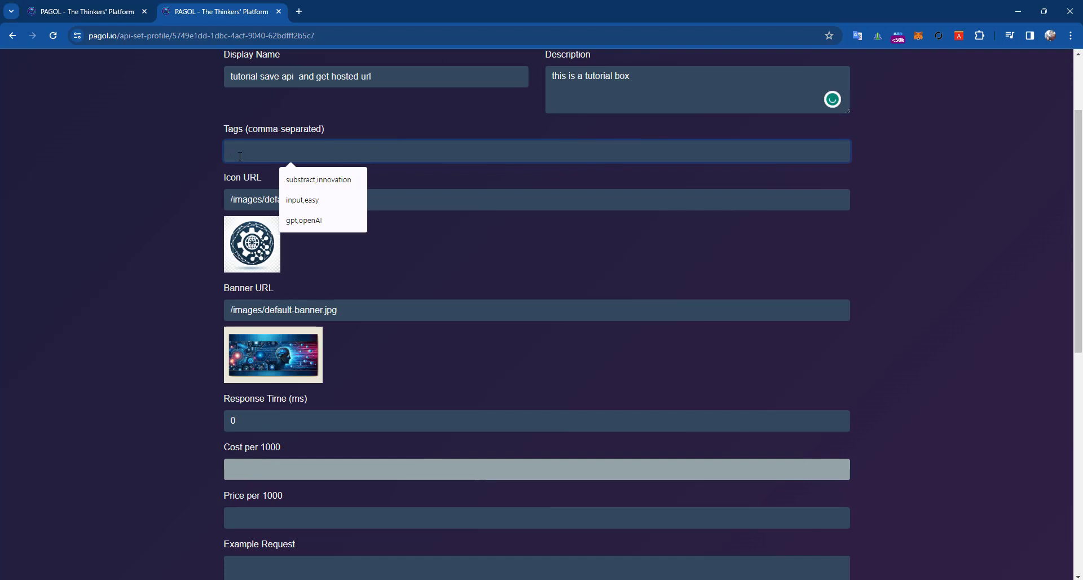
{"action": "type", "text": "cha"}
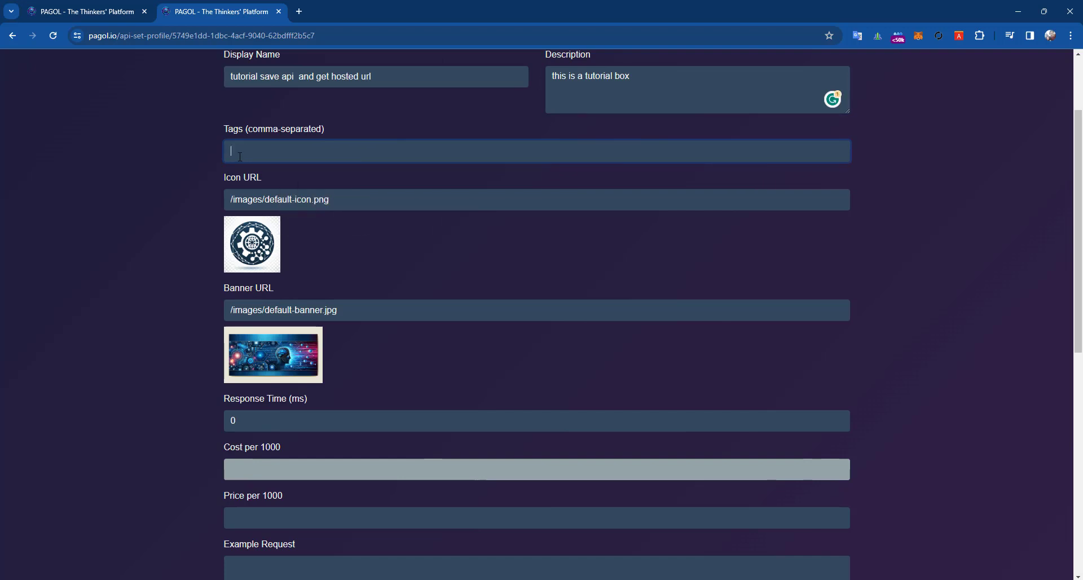
{"action": "type", "text": "replace,test"}
{"action": "triple_click", "coordinate": [311, 204]}
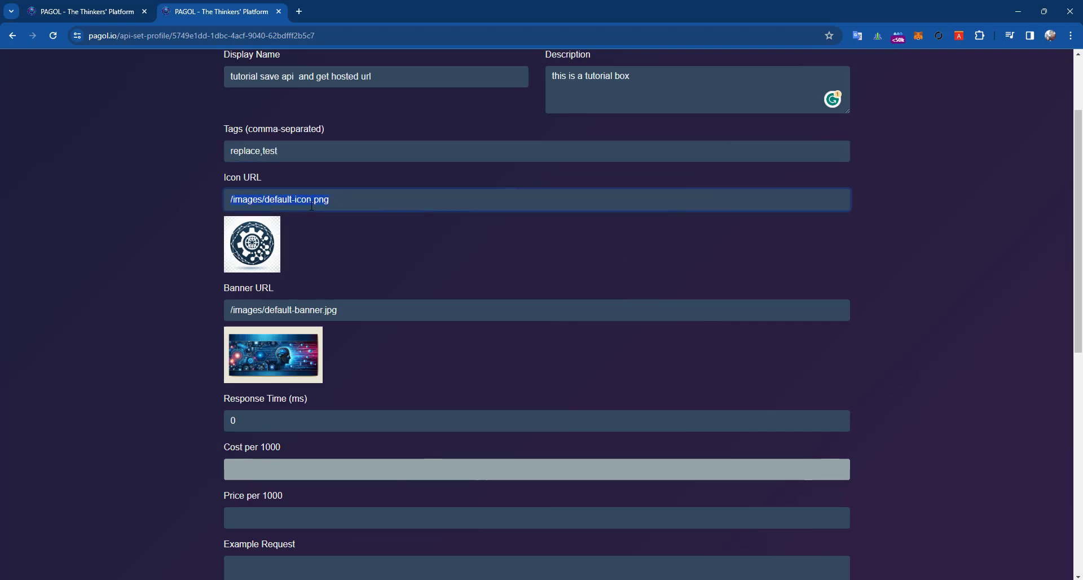
- Search Google Images for 'replace string icon' in a new tab
{"action": "left_click", "coordinate": [299, 12]}
{"action": "type", "text": "g"}
{"action": "key", "text": "BackSpace"}
{"action": "key", "text": "BackSpace"}
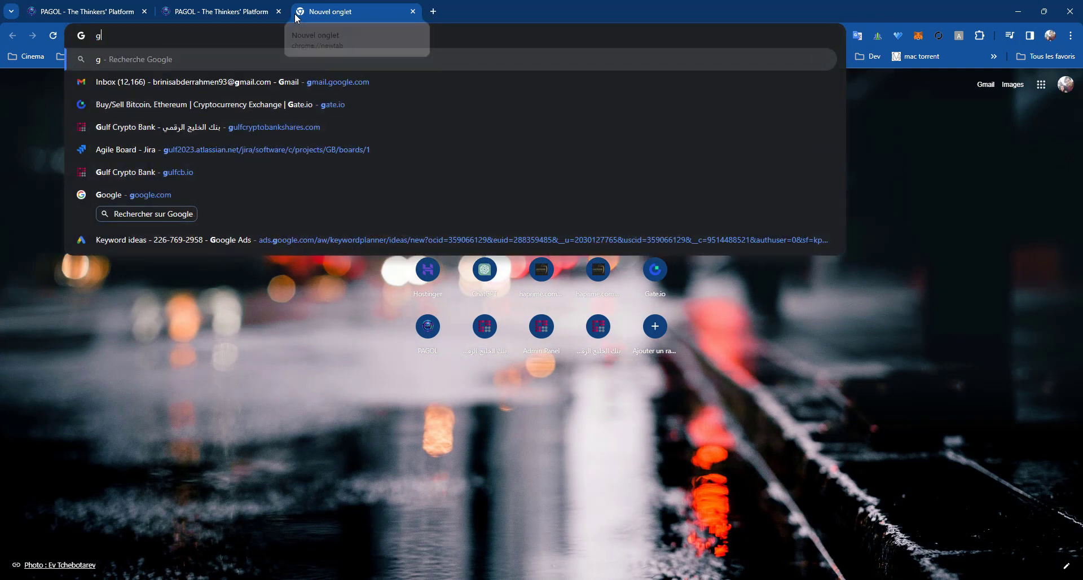
{"action": "type", "text": "lace stribg "}
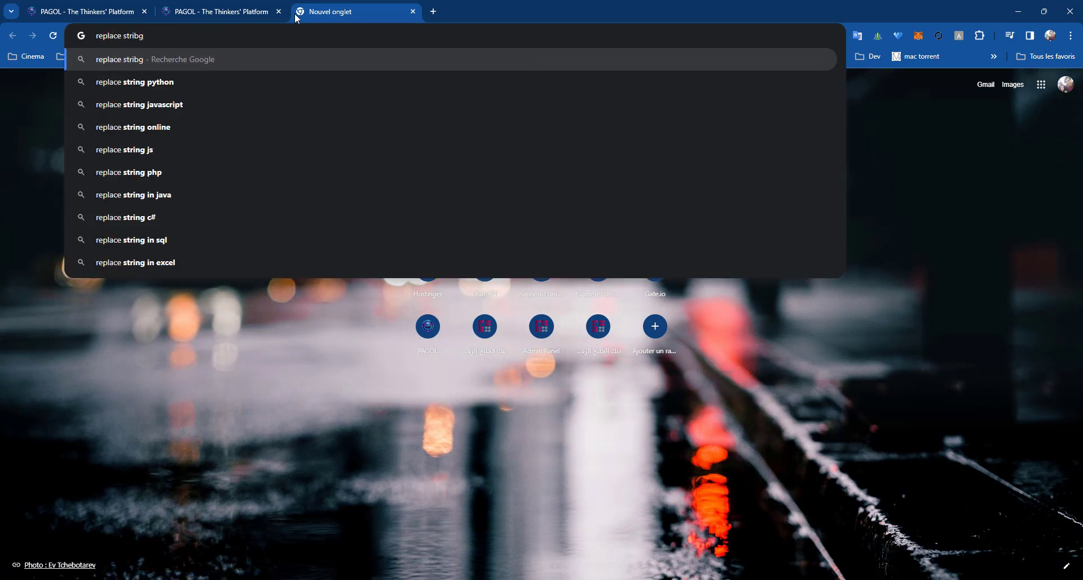
{"action": "type", "text": "icon"}
{"action": "key", "text": "Return"}
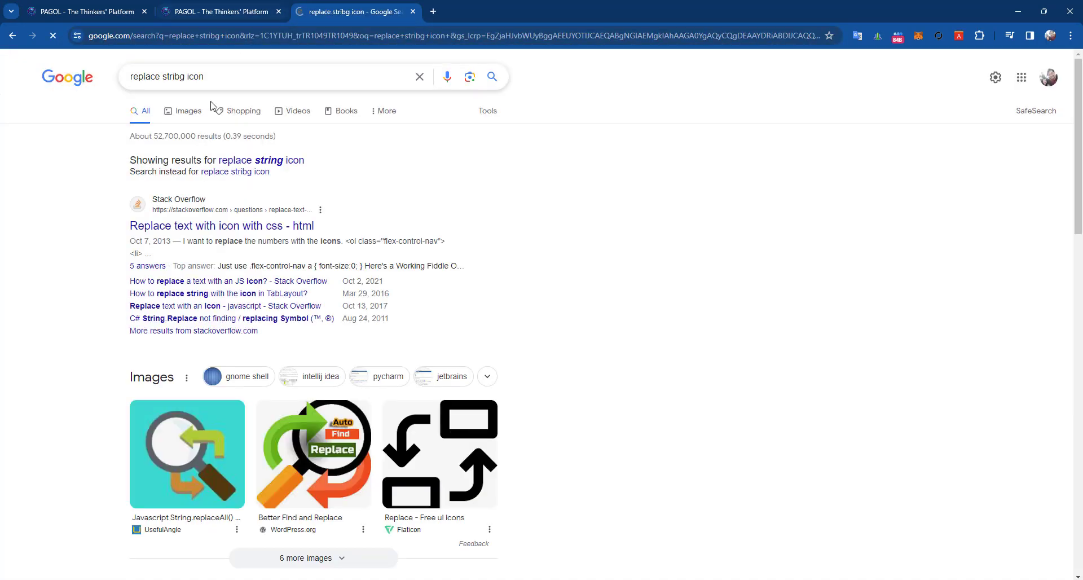
{"action": "left_click", "coordinate": [184, 112]}
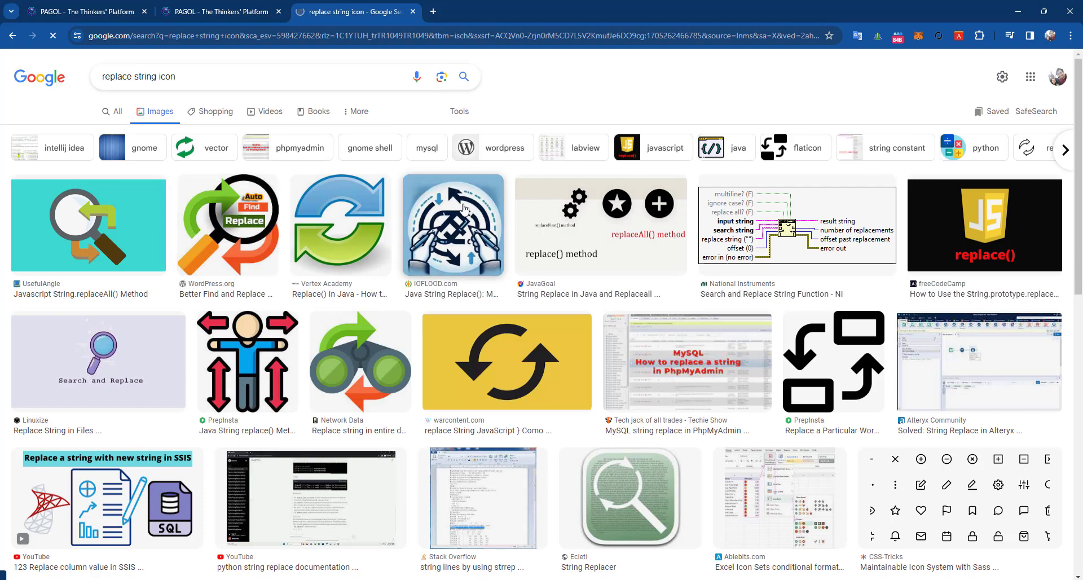
- Copy the IOFLOOD article's image address and paste it as the PAGOL Icon URL
{"action": "left_click", "coordinate": [470, 242]}
{"action": "left_click", "coordinate": [818, 188]}
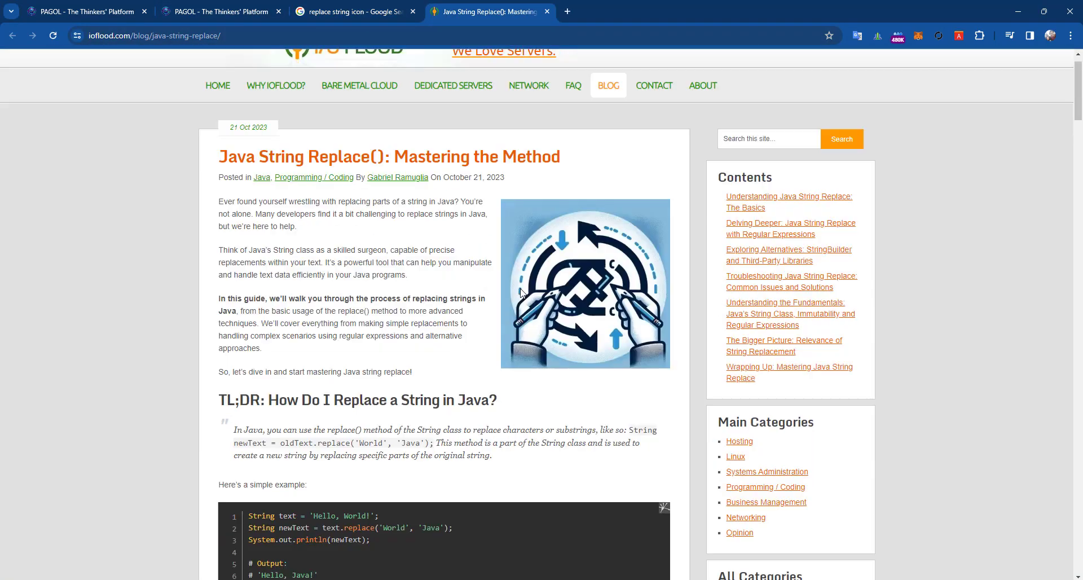
{"action": "right_click", "coordinate": [545, 295]}
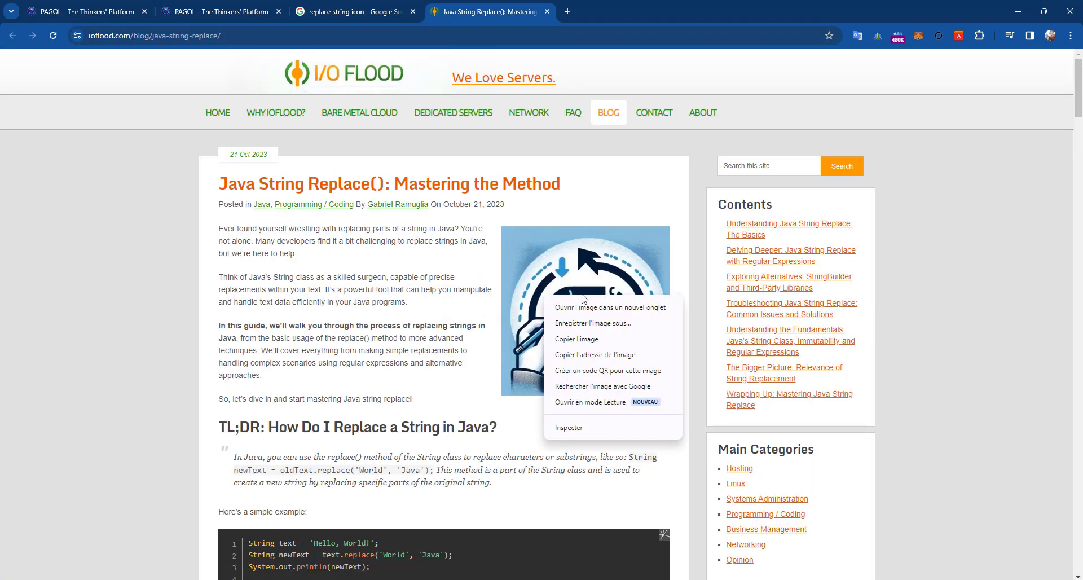
{"action": "left_click", "coordinate": [599, 354]}
{"action": "left_click", "coordinate": [359, 8]}
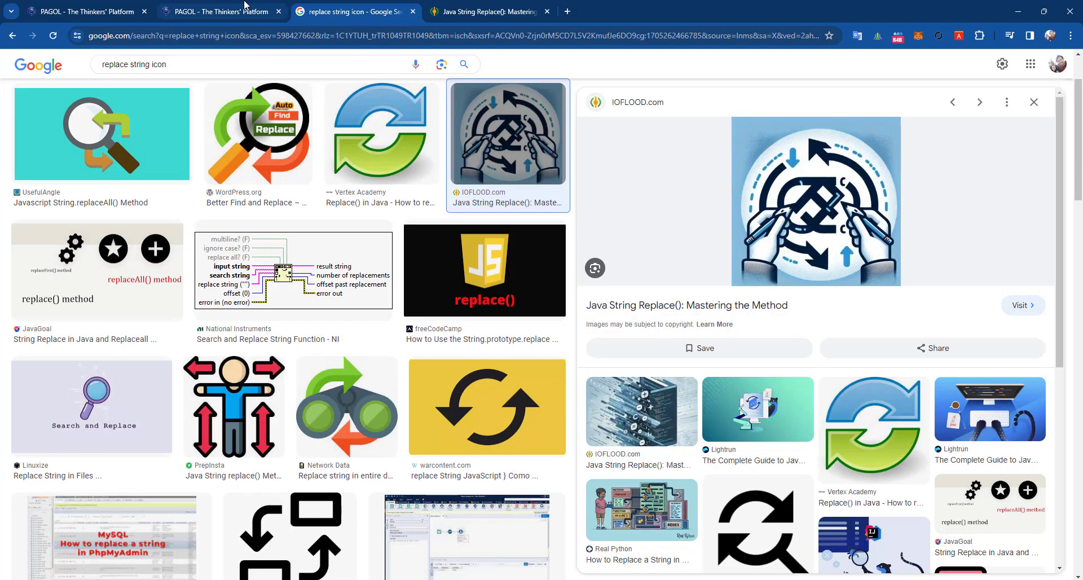
{"action": "left_click", "coordinate": [245, 8]}
{"action": "key", "text": "ctrl+a"}
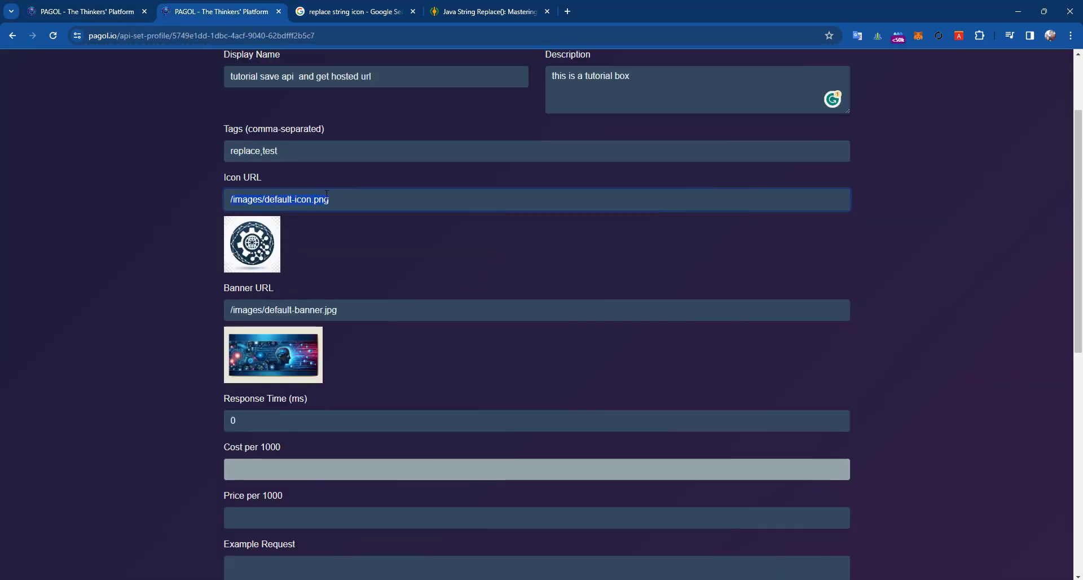
{"action": "type", "text": "https://ioflood.com/blog/wp-content/uploads/2023/10/character_transformation_representation_for_string_replace_method_in_java-300x300.jpg.webp"}
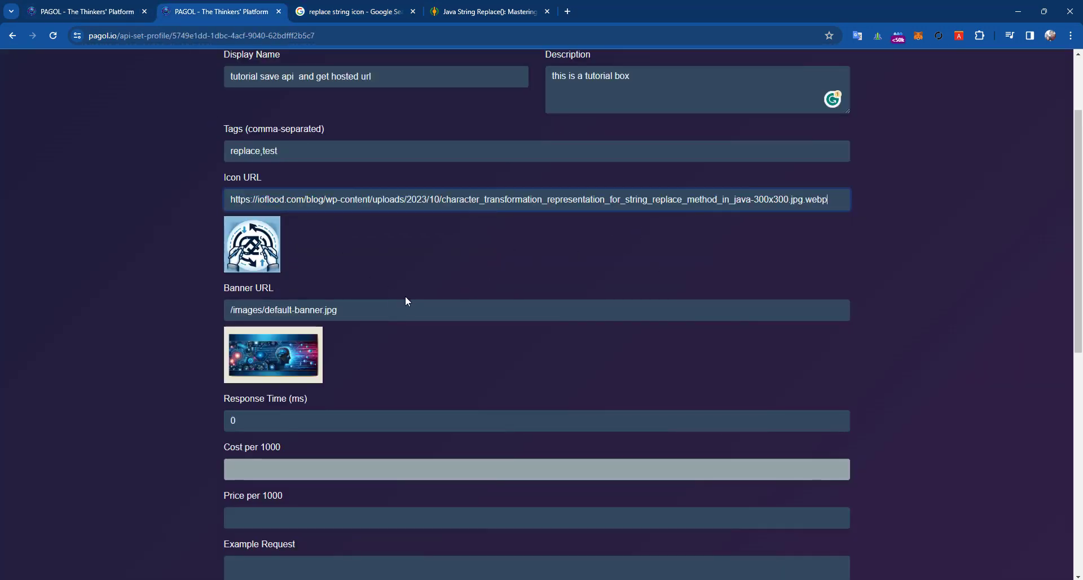
- Select the Banner URL text, then return to the Google image results
{"action": "left_click", "coordinate": [368, 319]}
{"action": "key", "text": "ctrl+a"}
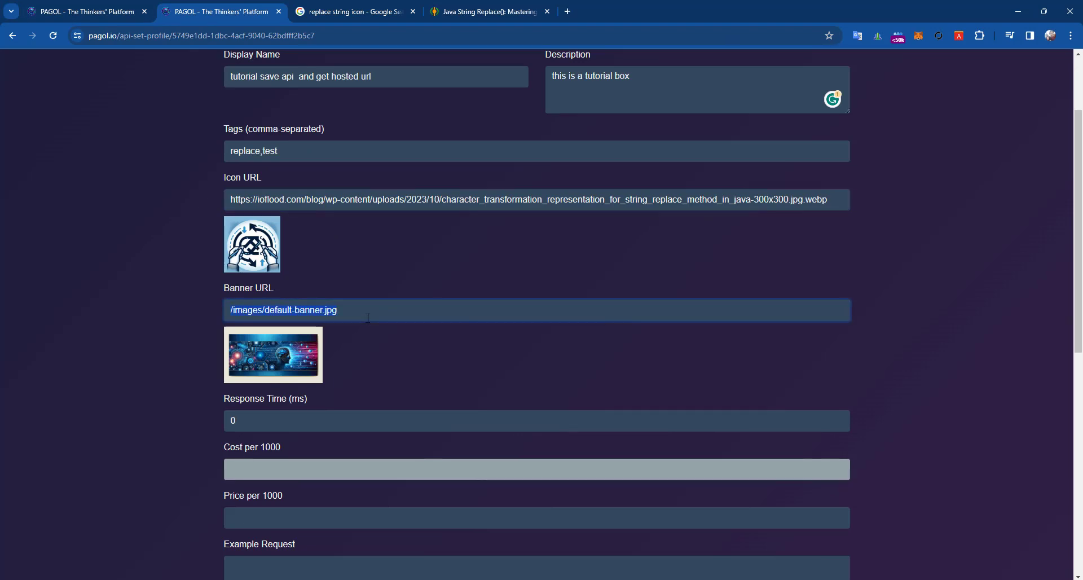
{"action": "left_click", "coordinate": [497, 11]}
{"action": "left_click", "coordinate": [349, 4]}
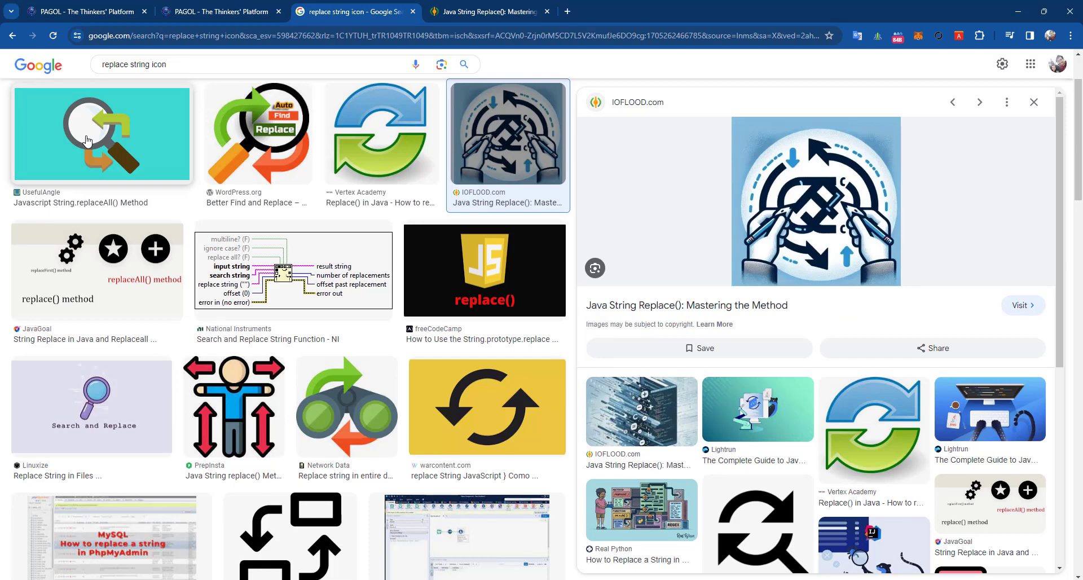
- Copy the Lightrun Java String Replace guide's header image address and return to the PAGOL form
{"action": "left_click", "coordinate": [990, 409]}
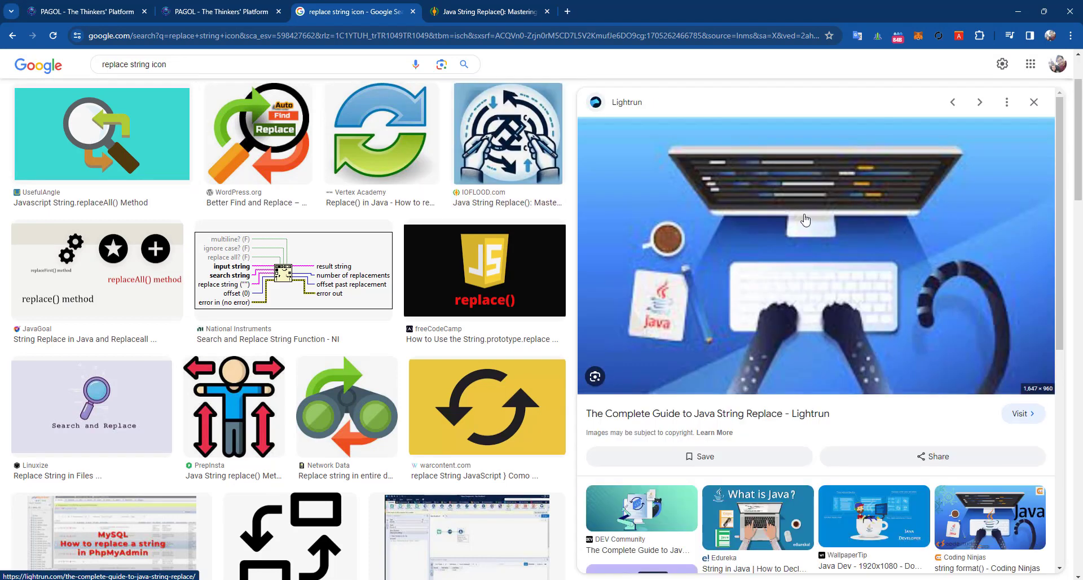
{"action": "left_click", "coordinate": [806, 219]}
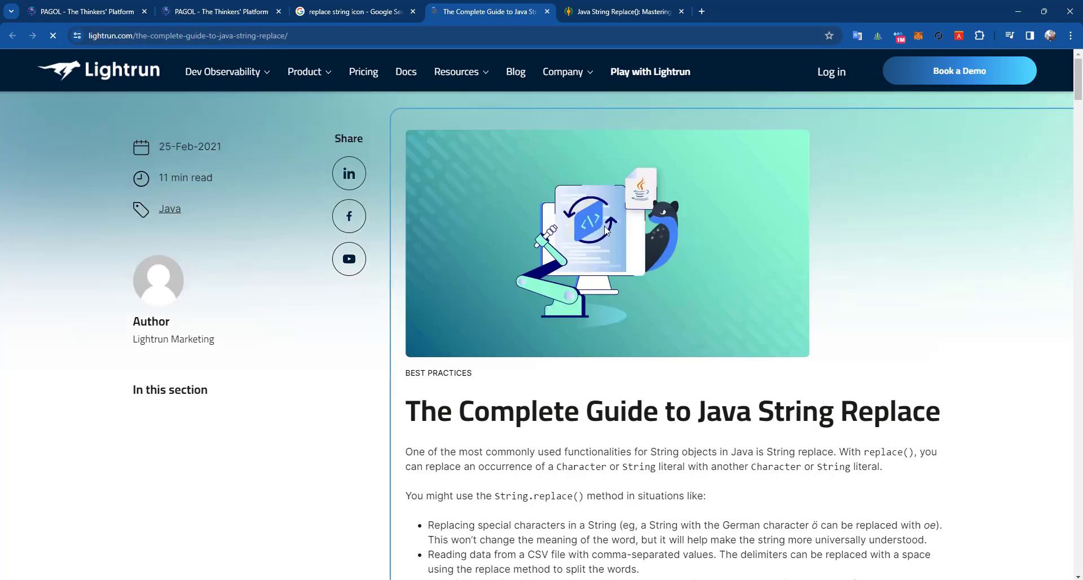
{"action": "right_click", "coordinate": [481, 296]}
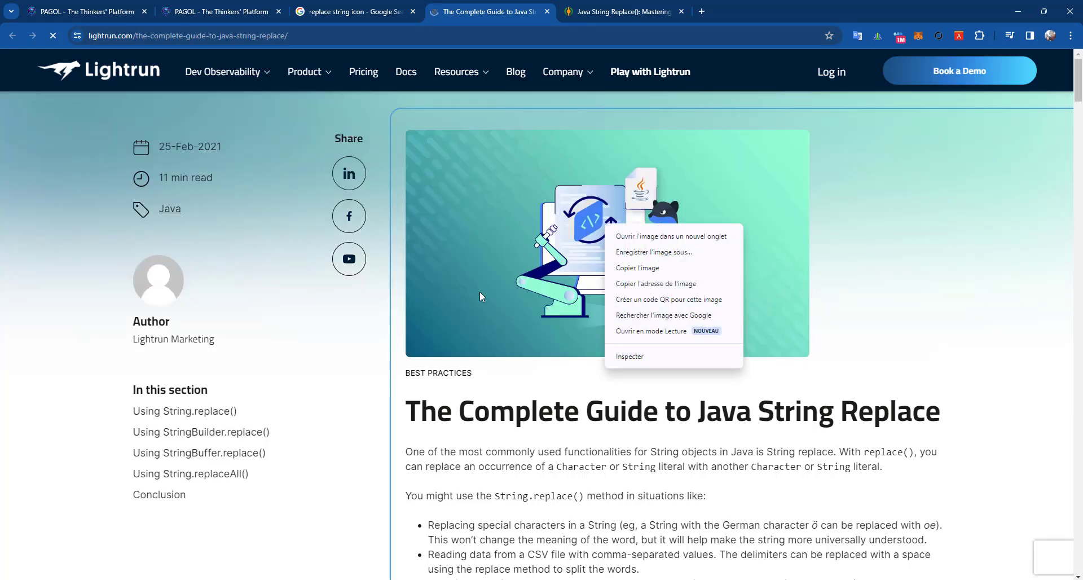
{"action": "left_click", "coordinate": [689, 284]}
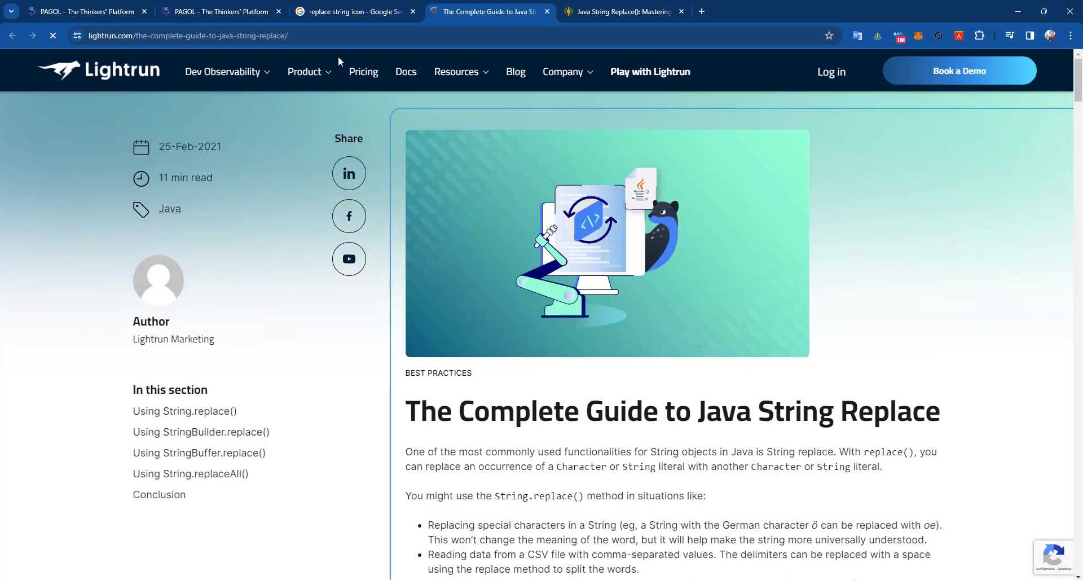
{"action": "left_click", "coordinate": [340, 11]}
{"action": "left_click", "coordinate": [209, 12]}
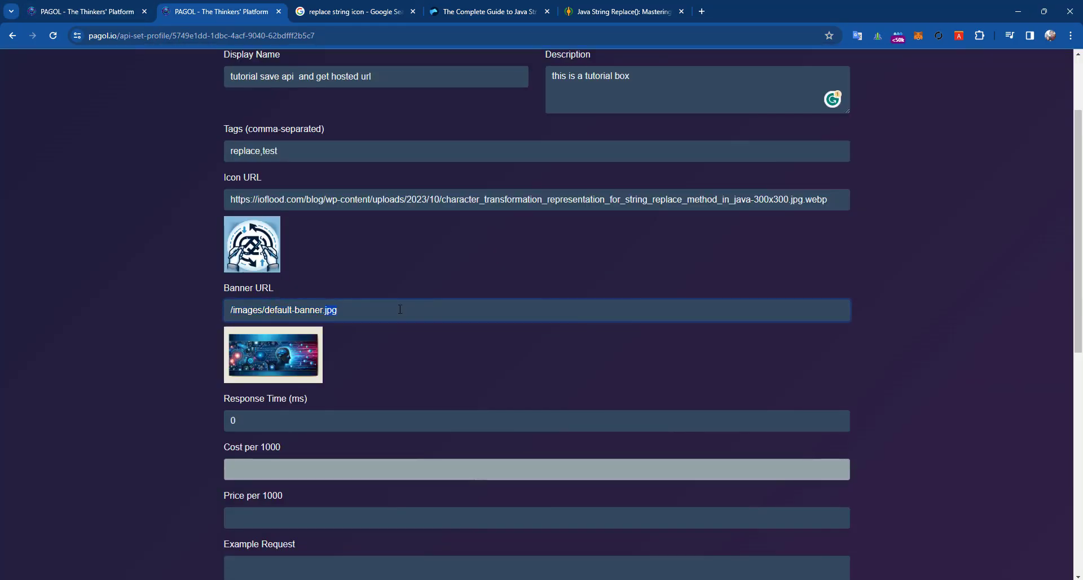
- Paste the Lightrun image as Banner URL and set Response Time to 1 ms
{"action": "type", "text": "https://lightrun.com/wp-content/uploads/2021/02/Lightrun-Blog-hero-The-Complete-Guide-to-Java-String-Replace_2-1.jpg"}
{"action": "scroll", "coordinate": [335, 346], "scroll_direction": "down", "scroll_amount": 2}
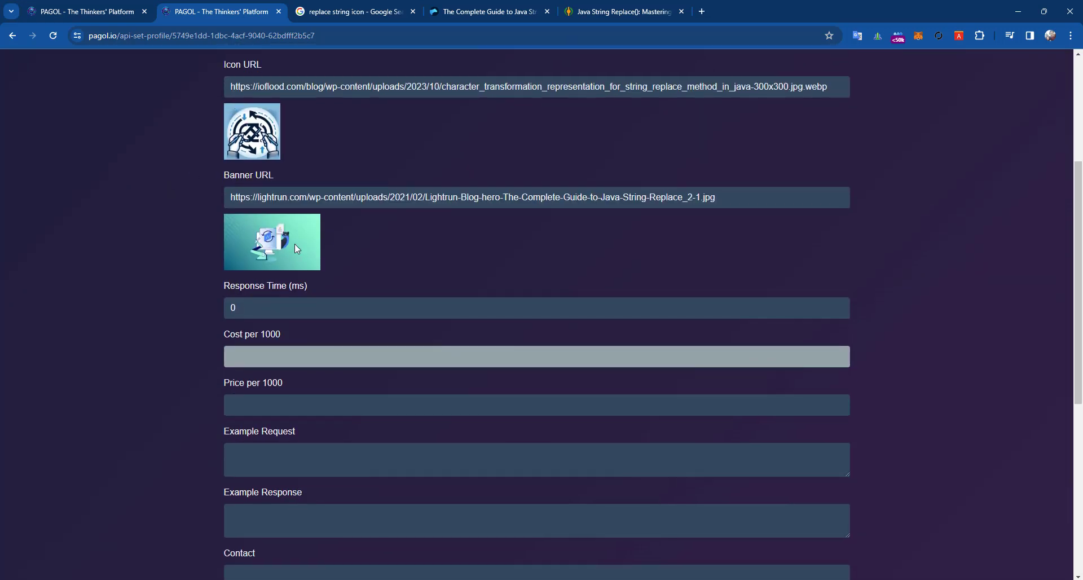
{"action": "scroll", "coordinate": [295, 244], "scroll_direction": "down", "scroll_amount": 2}
{"action": "double_click", "coordinate": [251, 195]}
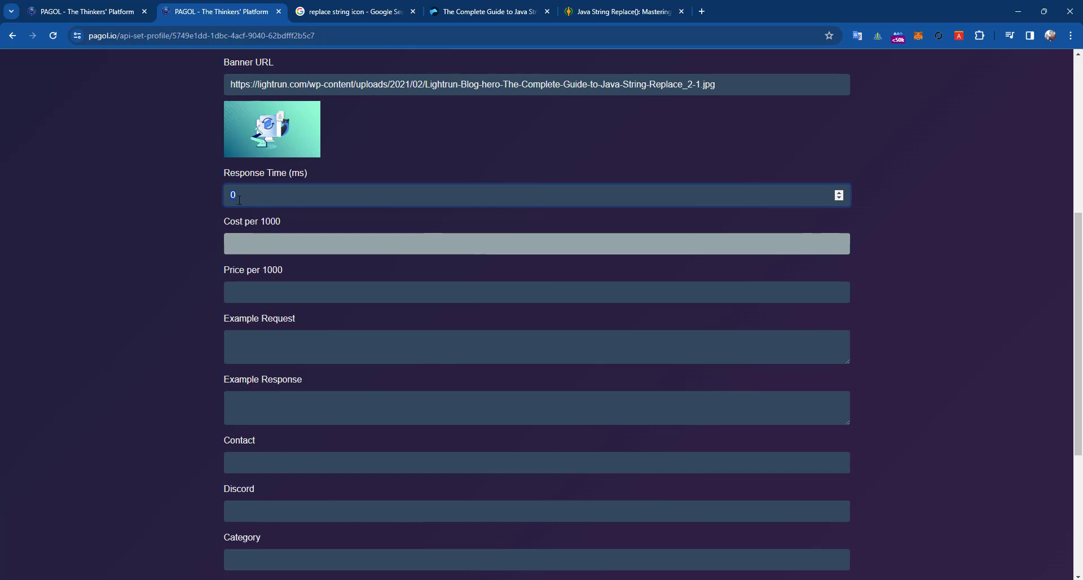
{"action": "left_click_drag", "start_coordinate": [239, 200], "coordinate": [224, 199]}
{"action": "left_click", "coordinate": [169, 224]}
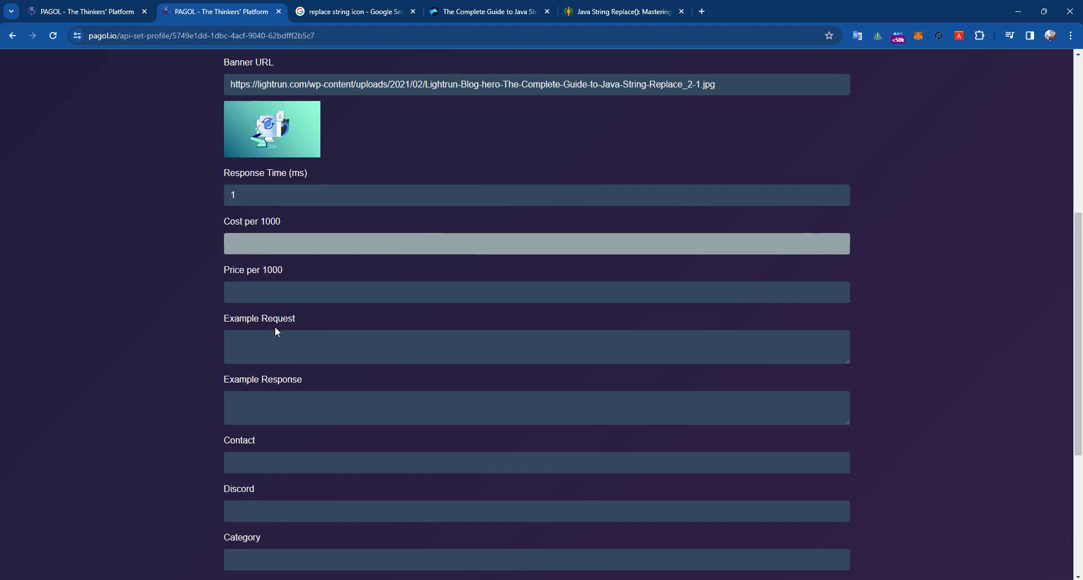
- Set Price per 1000 to 2, dismissing the suggested 2.3
{"action": "left_click", "coordinate": [292, 296]}
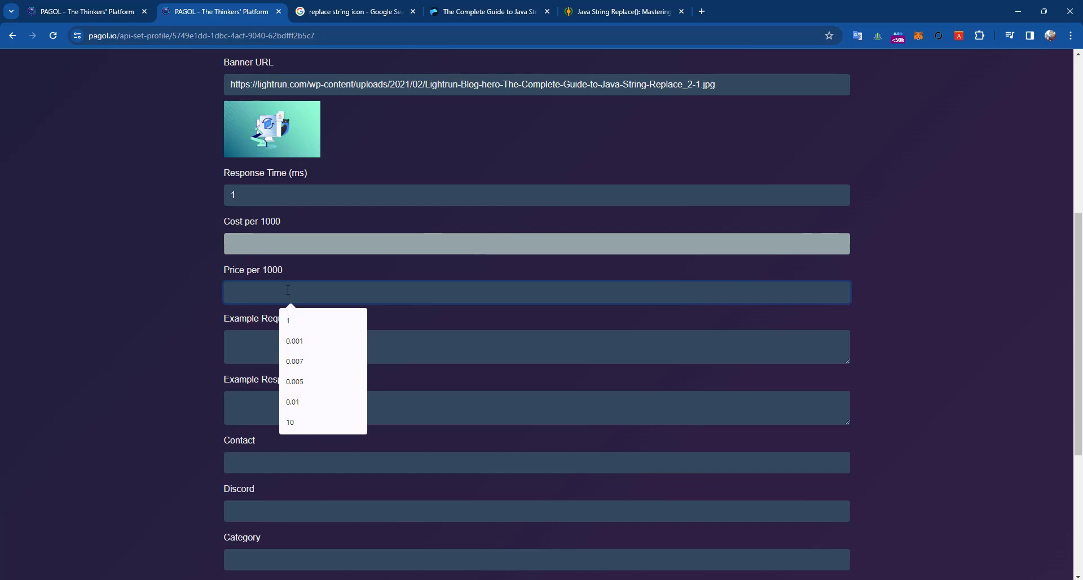
{"action": "type", "text": "10"}
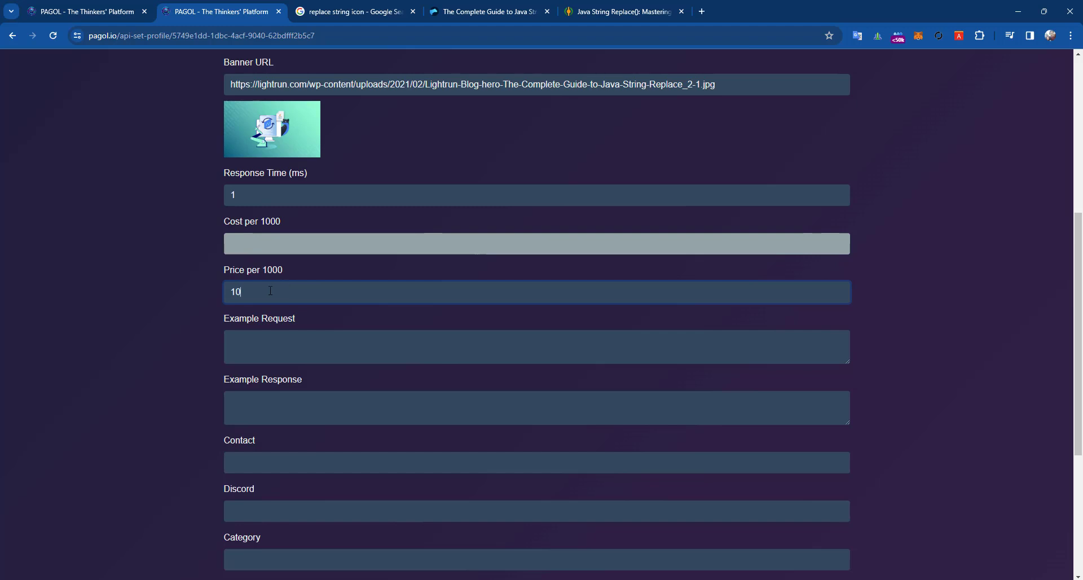
{"action": "double_click", "coordinate": [281, 273]}
{"action": "left_click", "coordinate": [263, 291]}
{"action": "type", "text": "2"}
{"action": "left_click", "coordinate": [134, 332]}
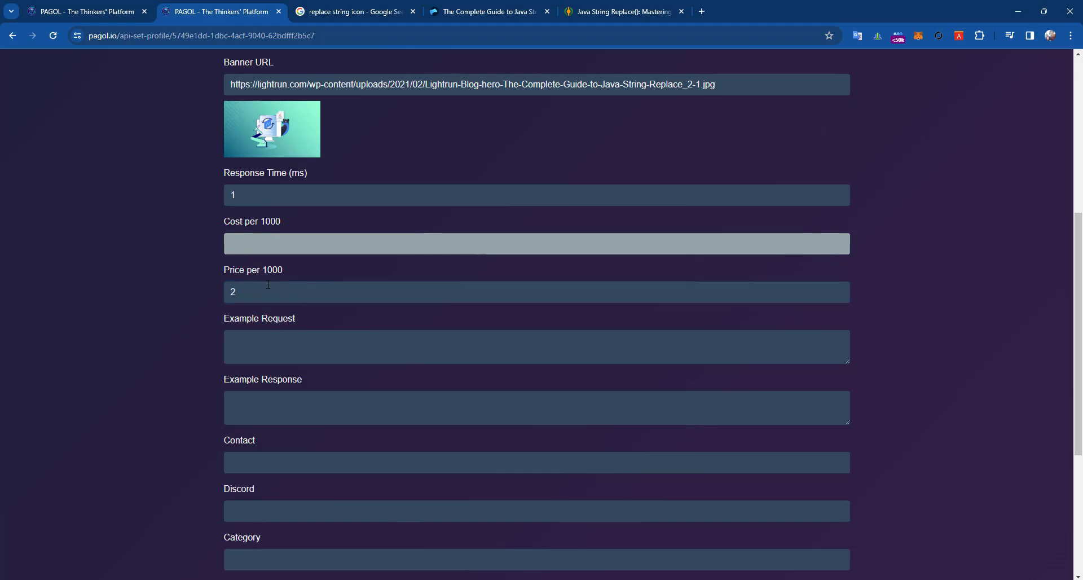
{"action": "double_click", "coordinate": [275, 273]}
{"action": "left_click", "coordinate": [266, 281]}
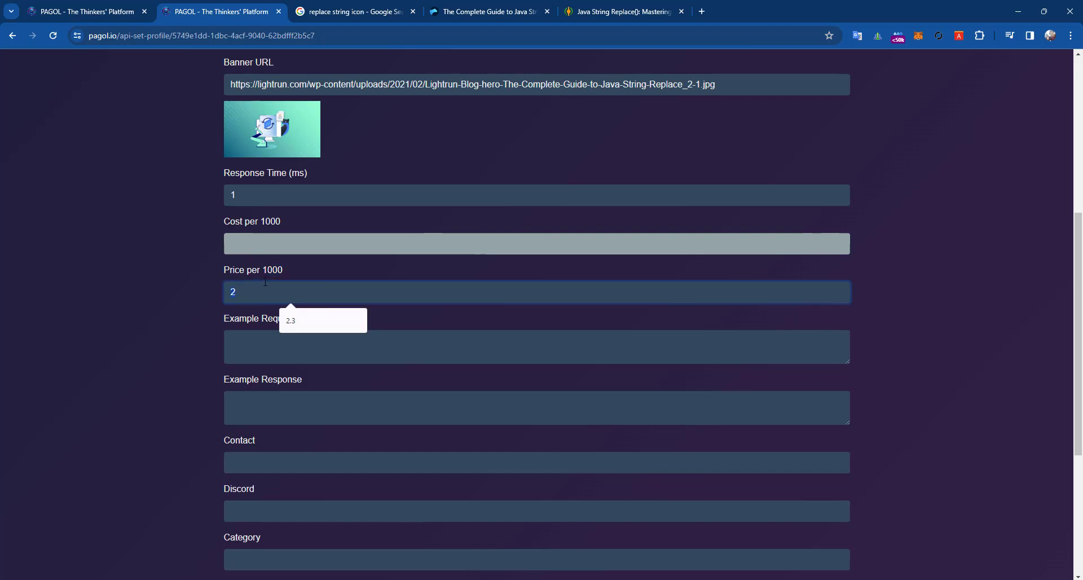
{"action": "left_click", "coordinate": [271, 275]}
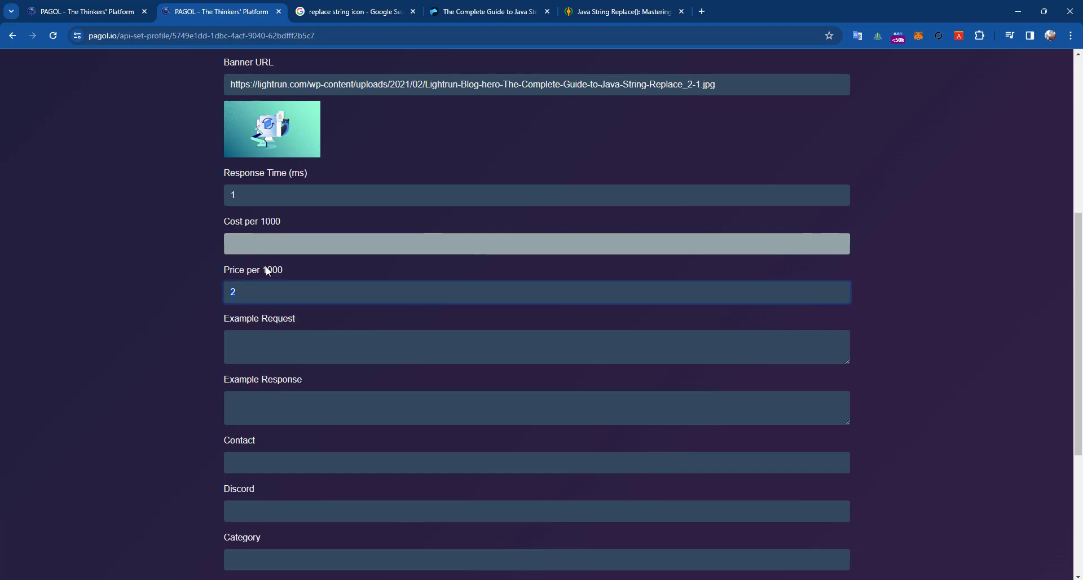
{"action": "triple_click", "coordinate": [266, 267]}
{"action": "left_click", "coordinate": [245, 289]}
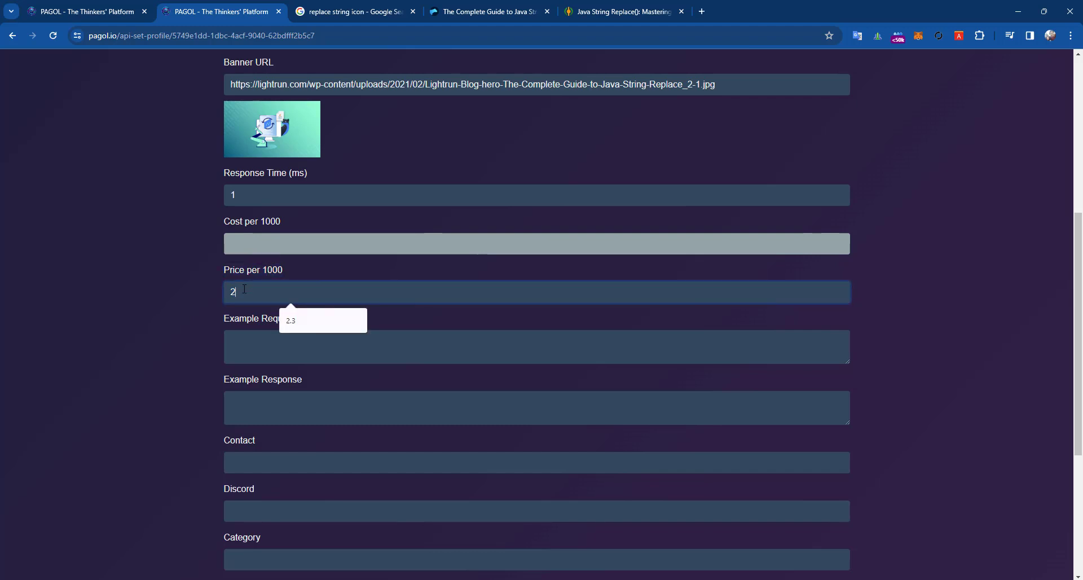
{"action": "left_click", "coordinate": [256, 348]}
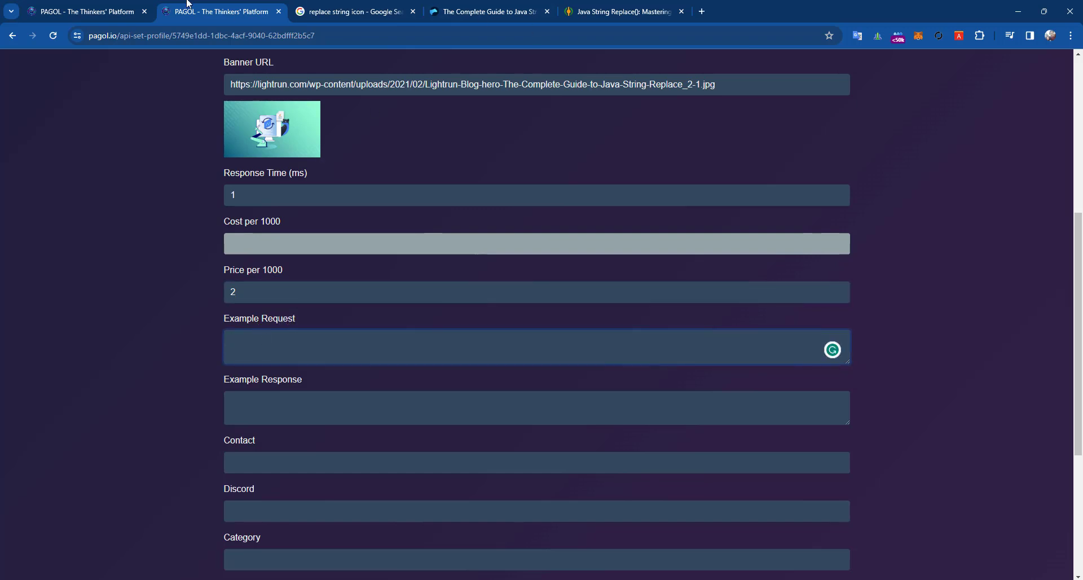
- Open Lab in a new tab, add the tutorial API node and connect it to Final Node
{"action": "left_click", "coordinate": [95, 5]}
{"action": "scroll", "coordinate": [497, 323], "scroll_direction": "up", "scroll_amount": 3}
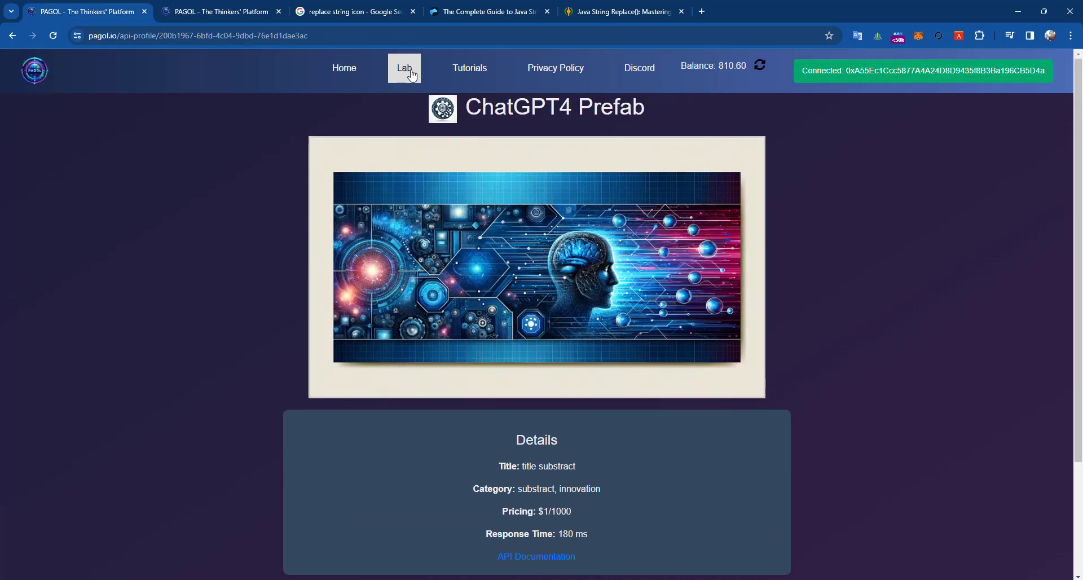
{"action": "right_click", "coordinate": [412, 75]}
{"action": "left_click", "coordinate": [428, 80]}
{"action": "left_click", "coordinate": [192, 10]}
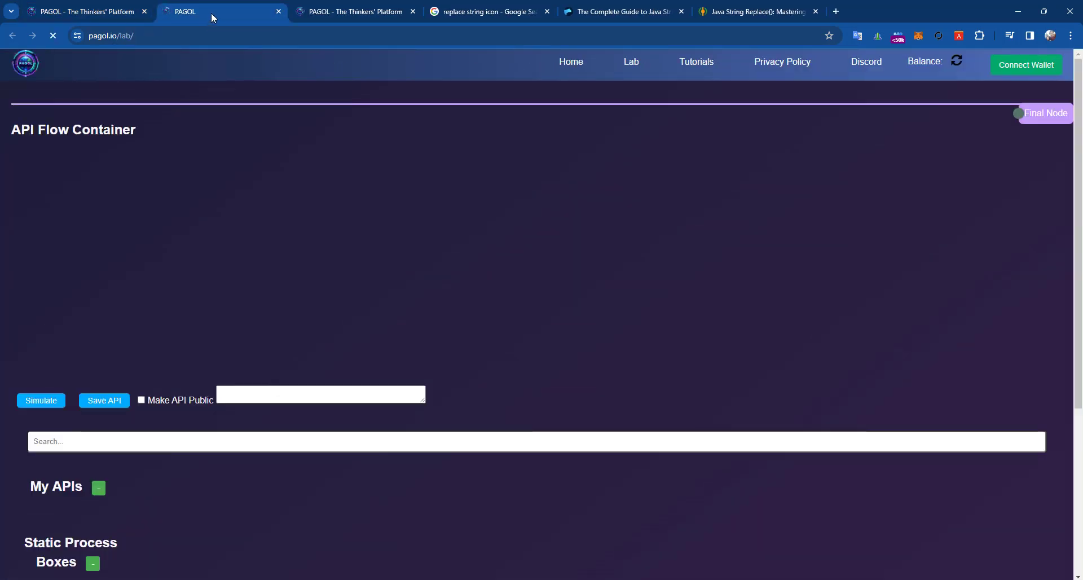
{"action": "scroll", "coordinate": [340, 324], "scroll_direction": "down", "scroll_amount": 5}
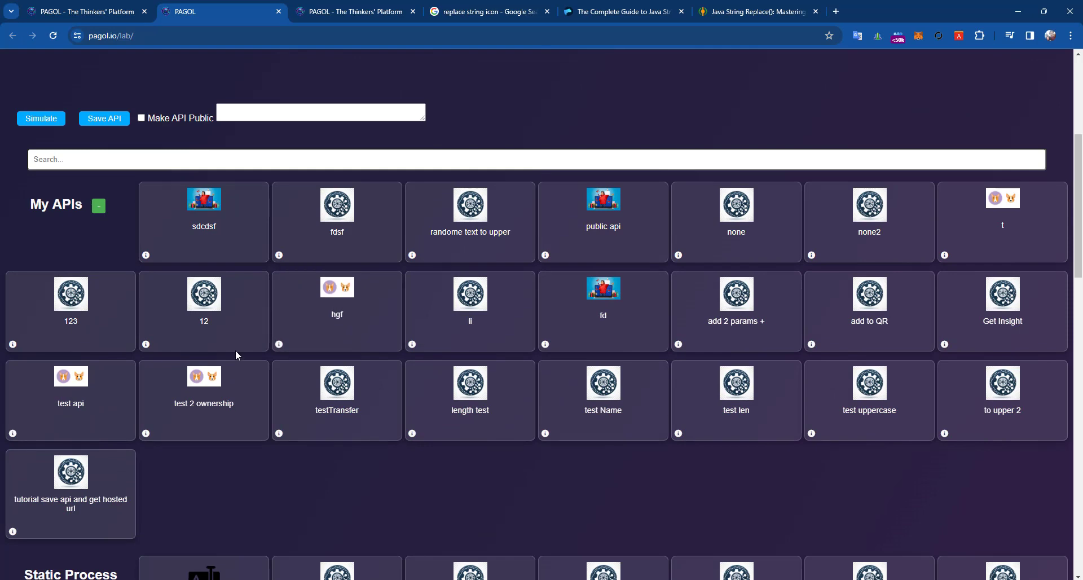
{"action": "left_click", "coordinate": [70, 519]}
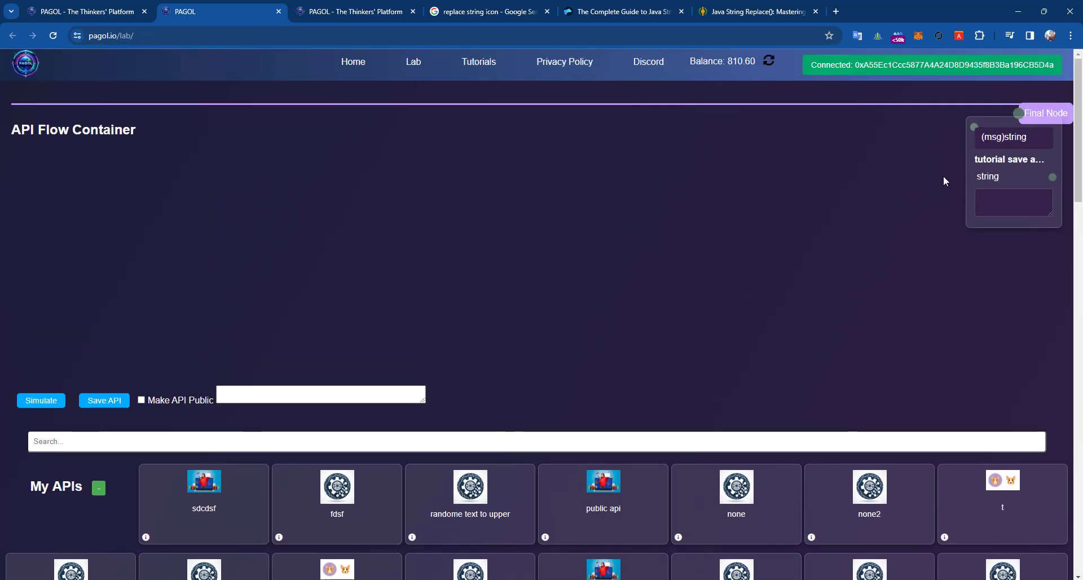
{"action": "mouse_move", "coordinate": [998, 173]}
{"action": "left_mouse_down"}
{"action": "mouse_move", "coordinate": [398, 253]}
{"action": "mouse_move", "coordinate": [1003, 185]}
{"action": "mouse_move", "coordinate": [1018, 114]}
{"action": "mouse_move", "coordinate": [981, 170]}
{"action": "left_mouse_up"}
{"action": "left_click_drag", "start_coordinate": [385, 259], "coordinate": [261, 263]}
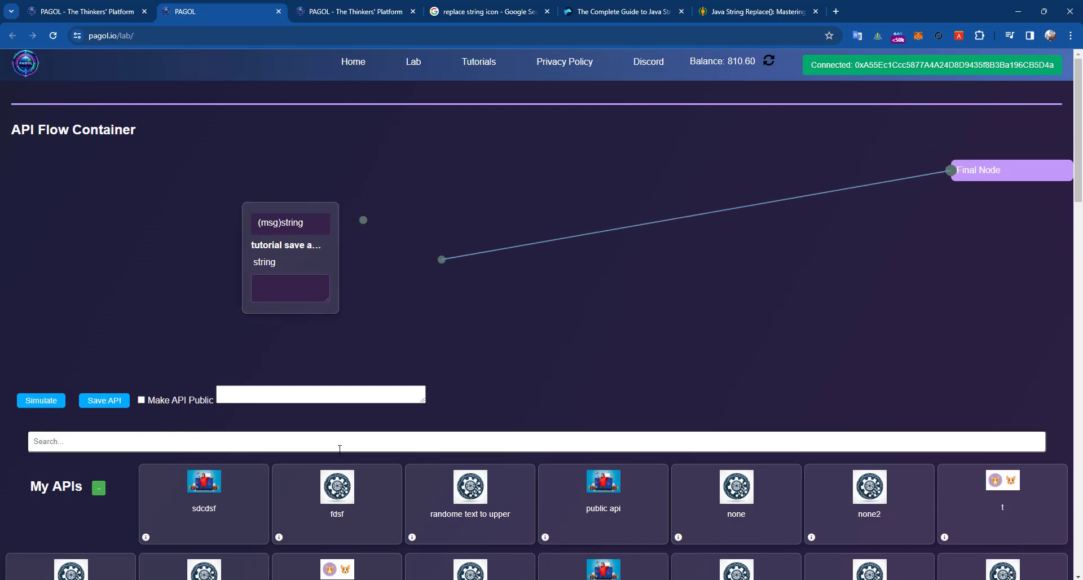
{"action": "scroll", "coordinate": [340, 448], "scroll_direction": "down", "scroll_amount": 8}
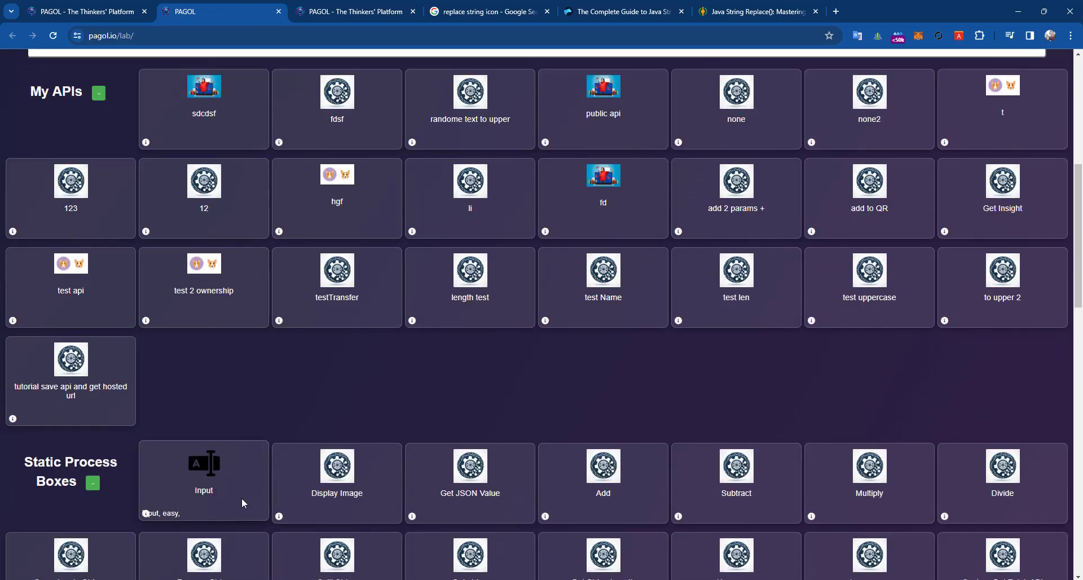
- Add an Input node with 'test replace rrr sss', wire it to the API's msg input, and simulate
{"action": "left_click", "coordinate": [241, 498]}
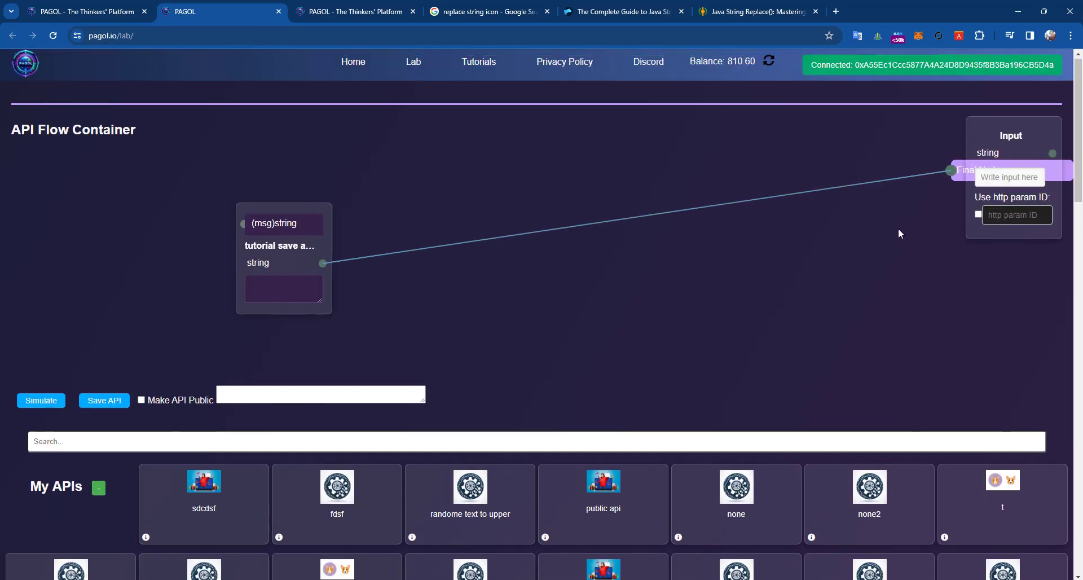
{"action": "left_click_drag", "start_coordinate": [1008, 155], "coordinate": [137, 207]}
{"action": "left_click", "coordinate": [125, 237]}
{"action": "type", "text": "t"}
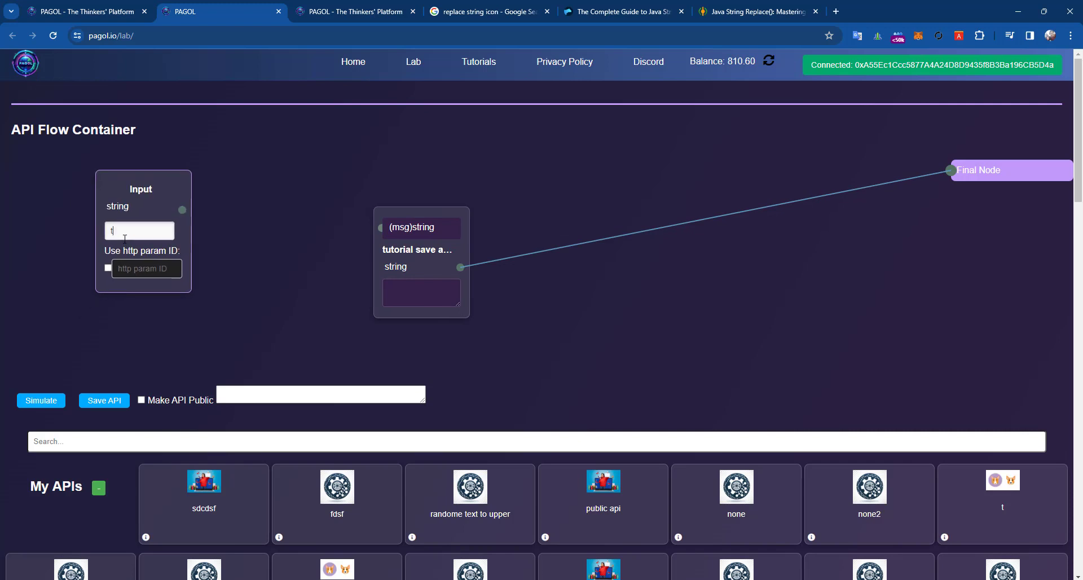
{"action": "type", "text": "est replace rrr sss"}
{"action": "left_click_drag", "start_coordinate": [183, 211], "coordinate": [382, 228]}
{"action": "left_click", "coordinate": [35, 400]}
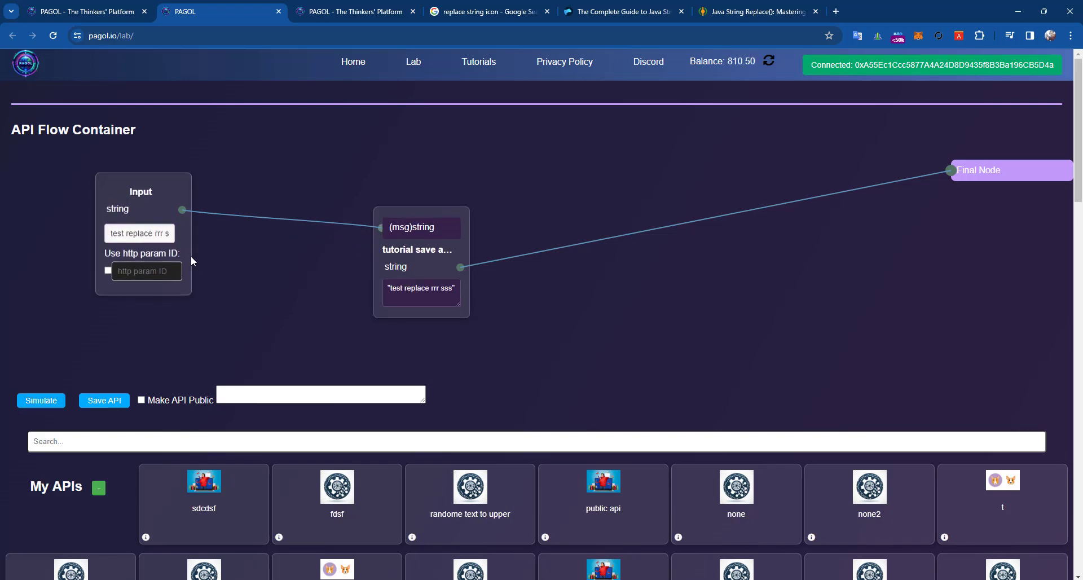
{"action": "triple_click", "coordinate": [162, 232]}
{"action": "left_click", "coordinate": [755, 10]}
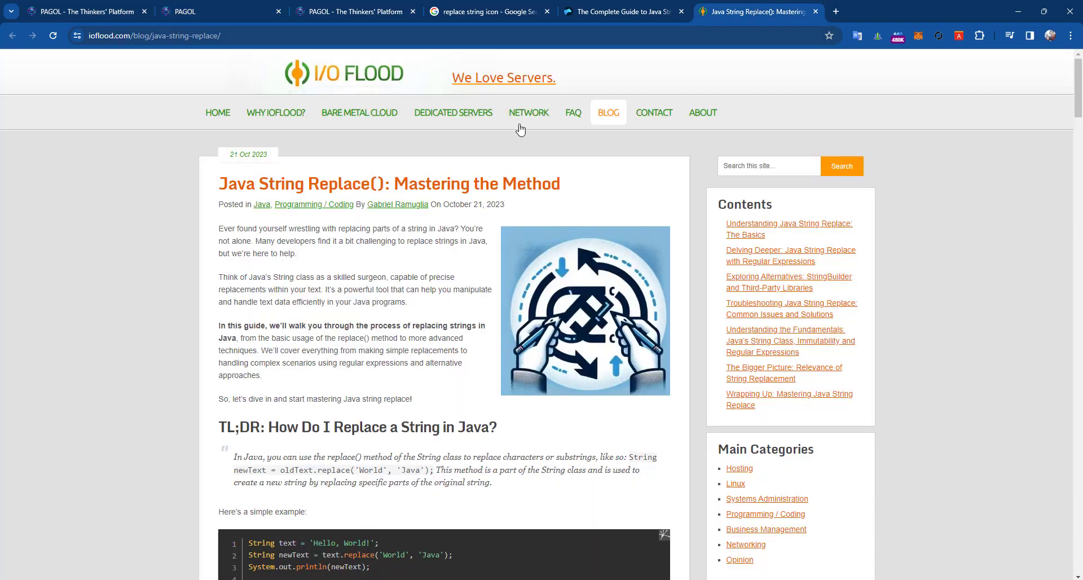
- Enter 'url?msg=test replace rrr sss' as the Example Request
{"action": "left_click", "coordinate": [610, 13]}
{"action": "left_click", "coordinate": [177, 7]}
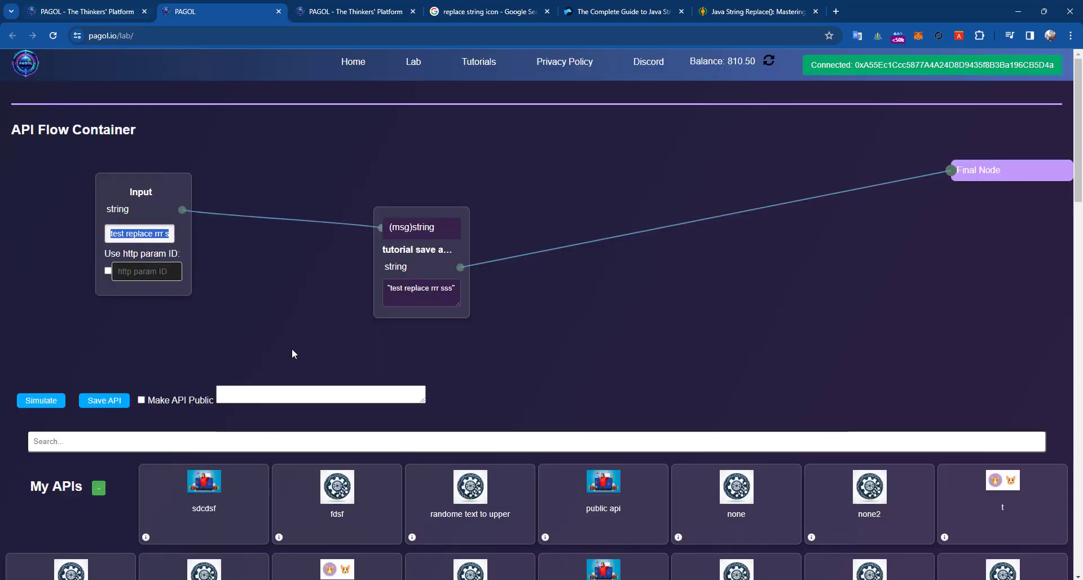
{"action": "left_click", "coordinate": [756, 12]}
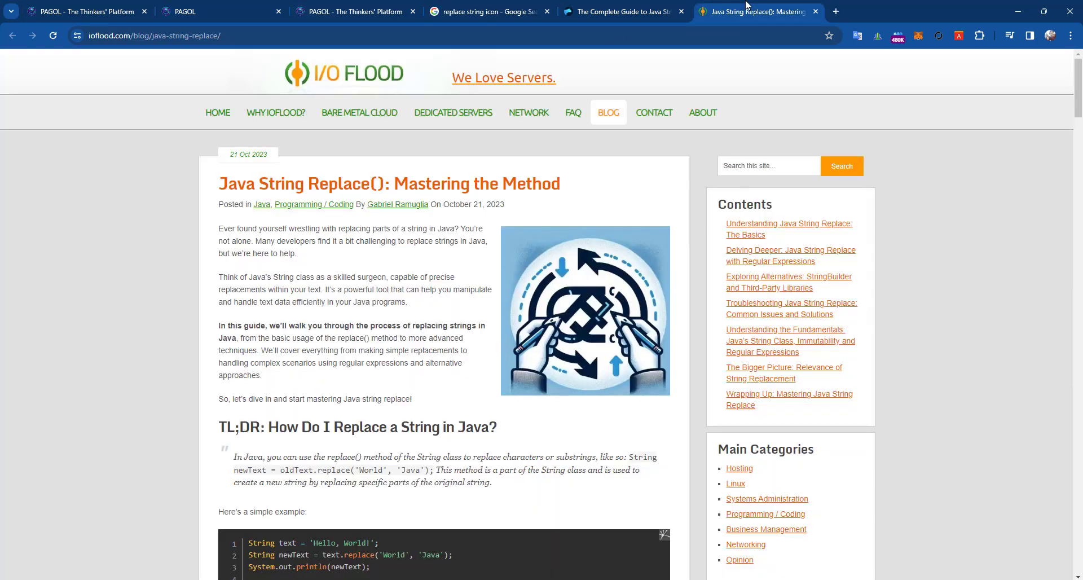
{"action": "left_click", "coordinate": [620, 11]}
{"action": "left_click", "coordinate": [327, 5]}
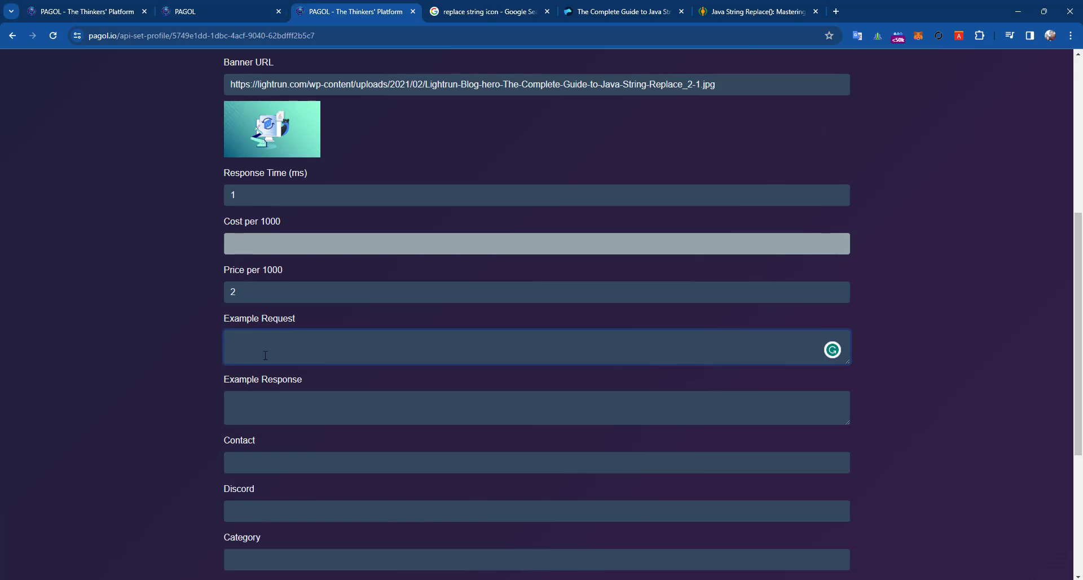
{"action": "type", "text": "?ms"}
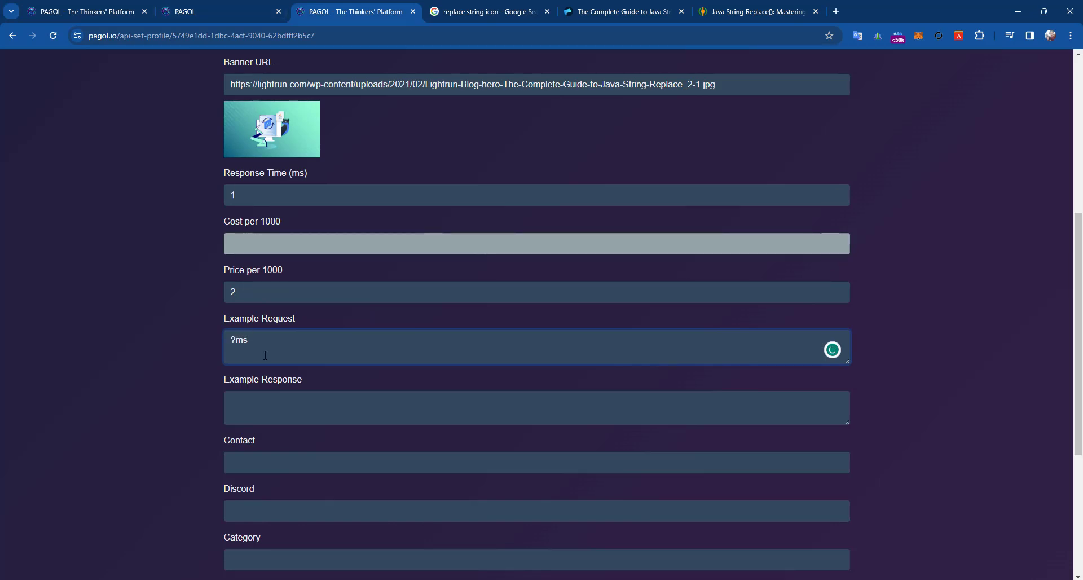
{"action": "type", "text": "g=test replace rrr sss"}
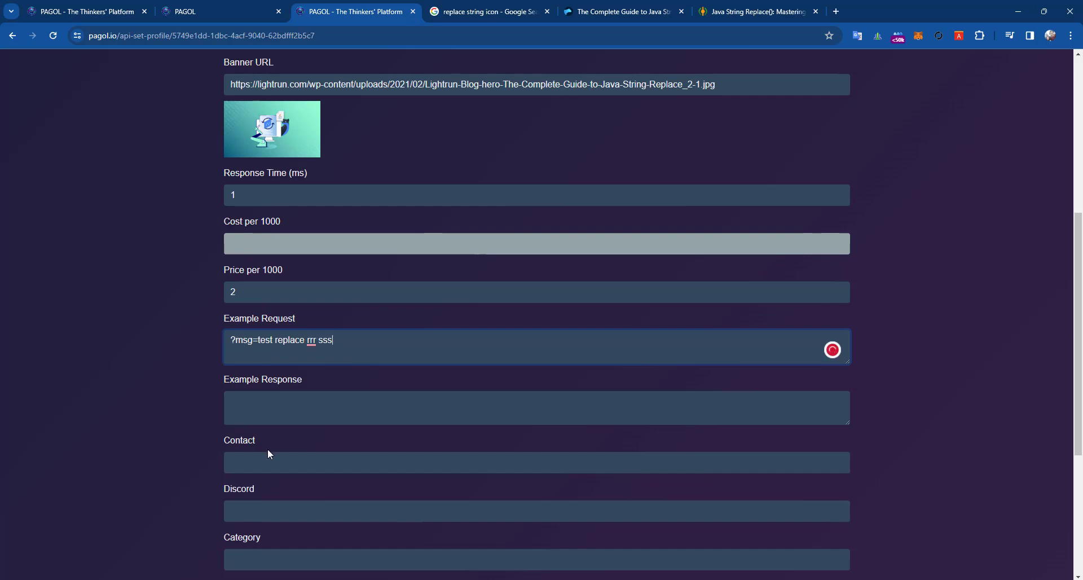
{"action": "left_click", "coordinate": [254, 408]}
{"action": "left_click", "coordinate": [231, 341]}
{"action": "type", "text": "url"}
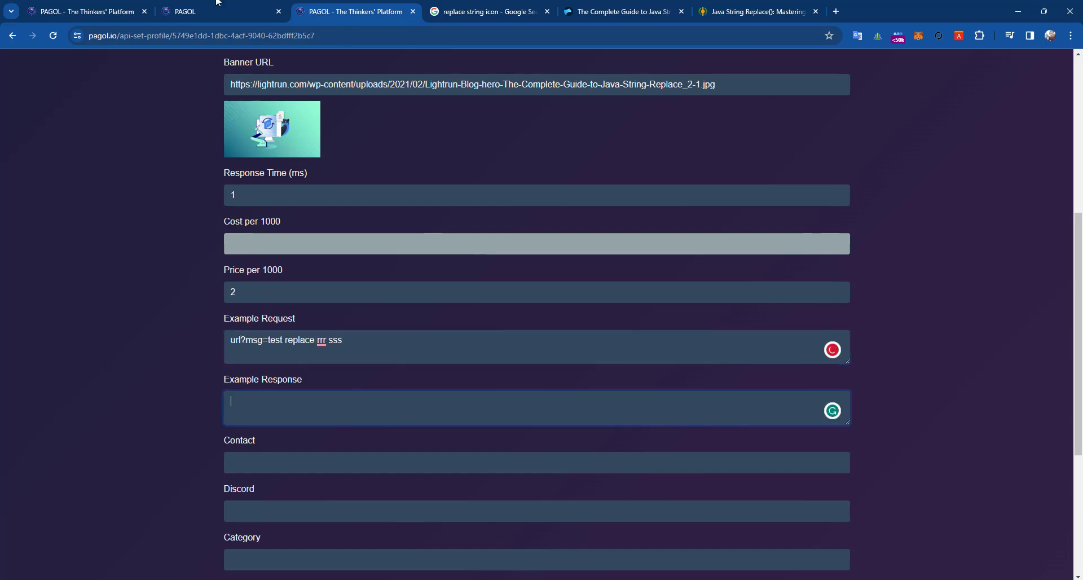
- Paste the simulated output 'test replace rrr sss' into Example Response
{"action": "left_click", "coordinate": [218, 10]}
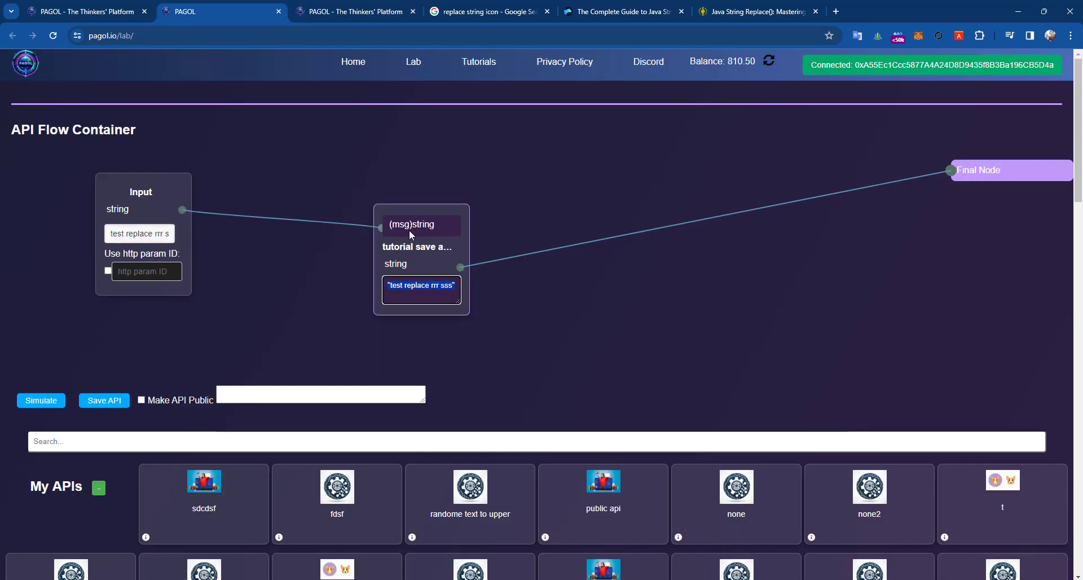
{"action": "left_click", "coordinate": [339, 12]}
{"action": "type", "text": "\"test replace rrr sss\""}
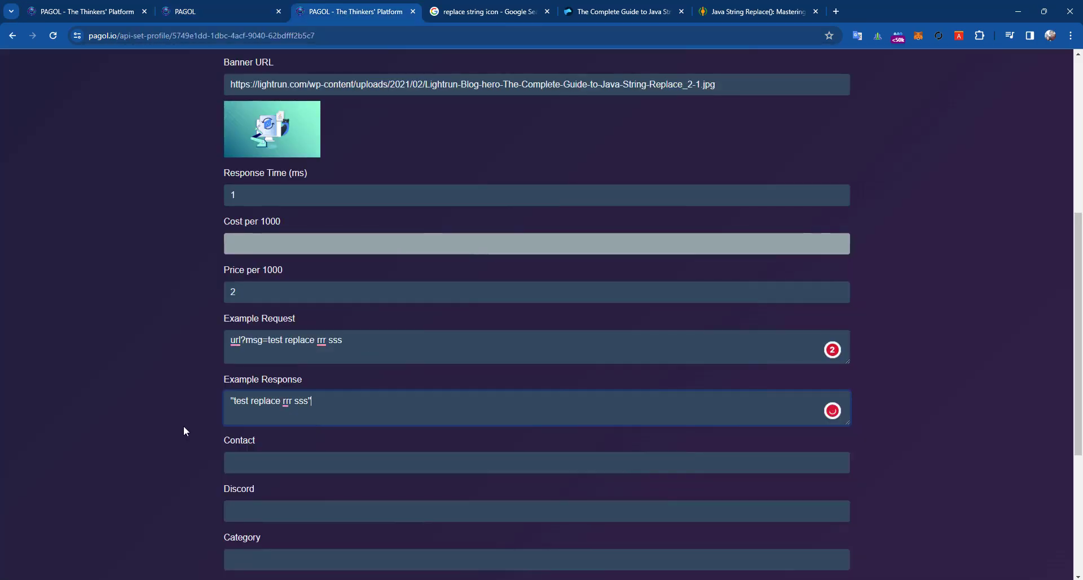
{"action": "left_click", "coordinate": [184, 428]}
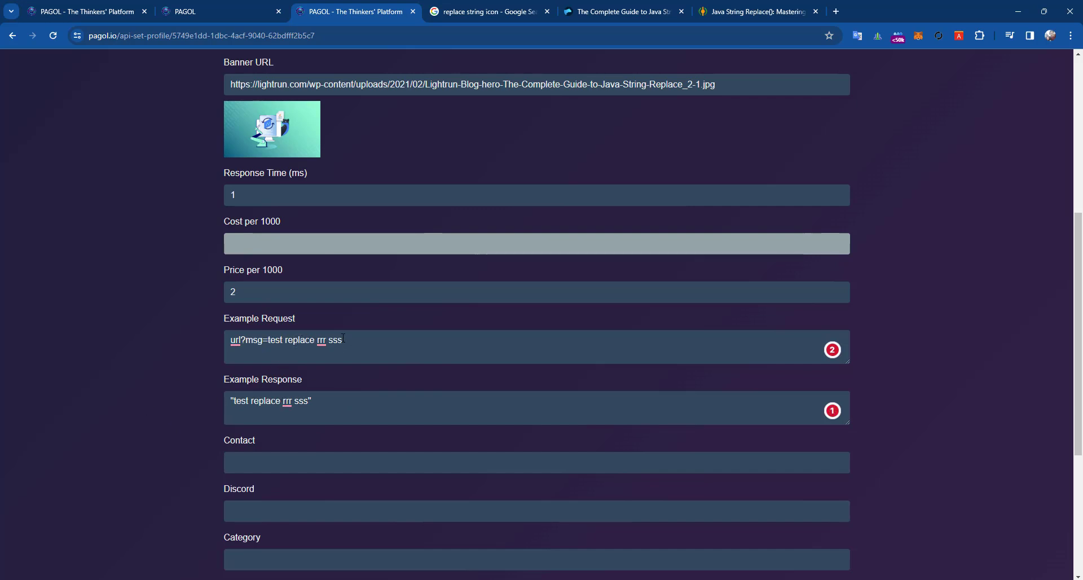
- Set the Lab flow's Input text to 'TEST REPLACE SSTT YYY' and run the simulation
{"action": "left_click", "coordinate": [215, 6]}
{"action": "triple_click", "coordinate": [143, 232]}
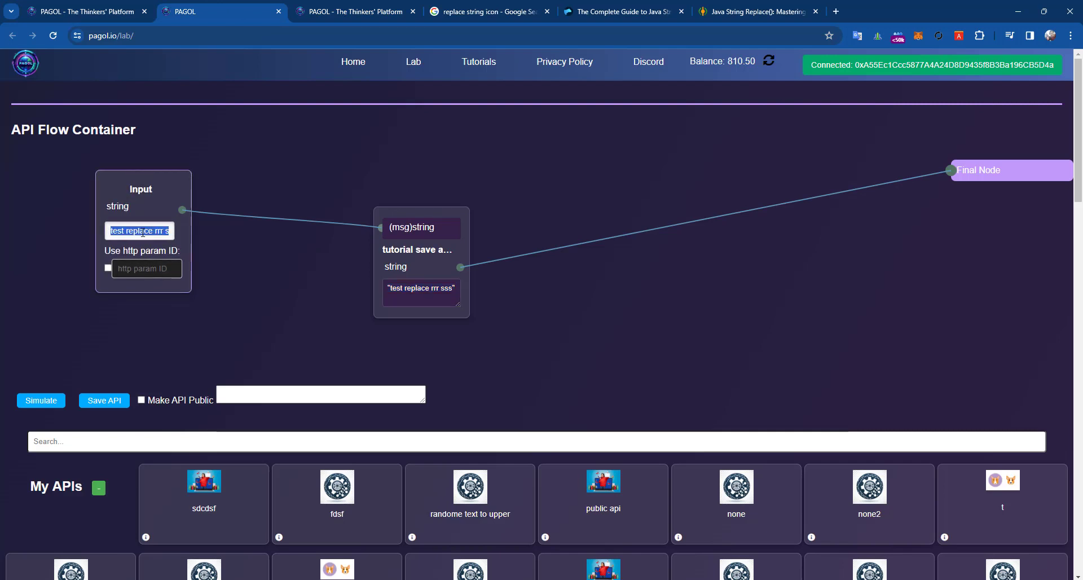
{"action": "type", "text": "TEST"}
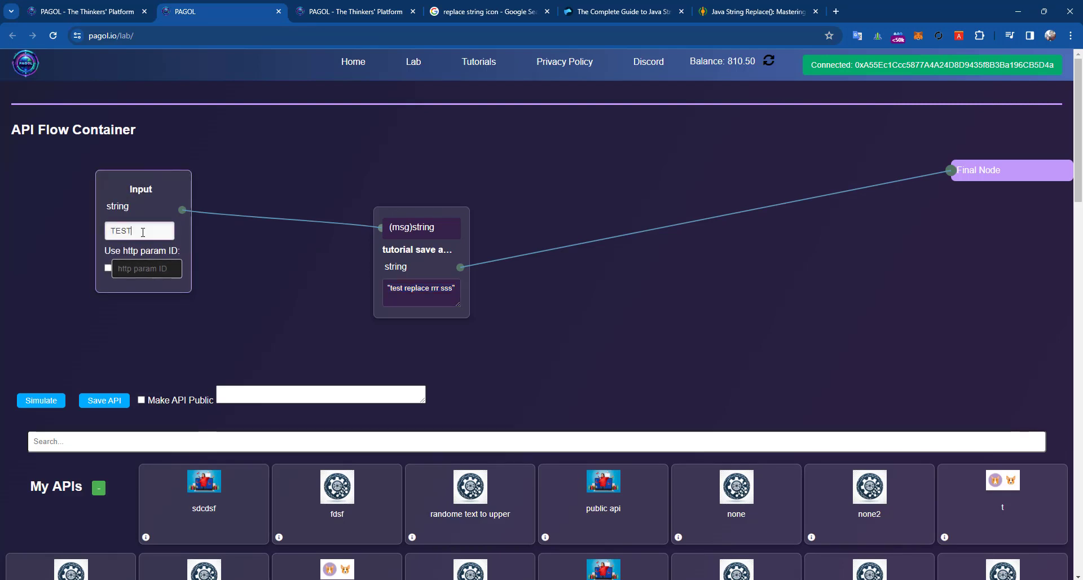
{"action": "type", "text": " REPLACE SS"}
{"action": "type", "text": "TT YYY"}
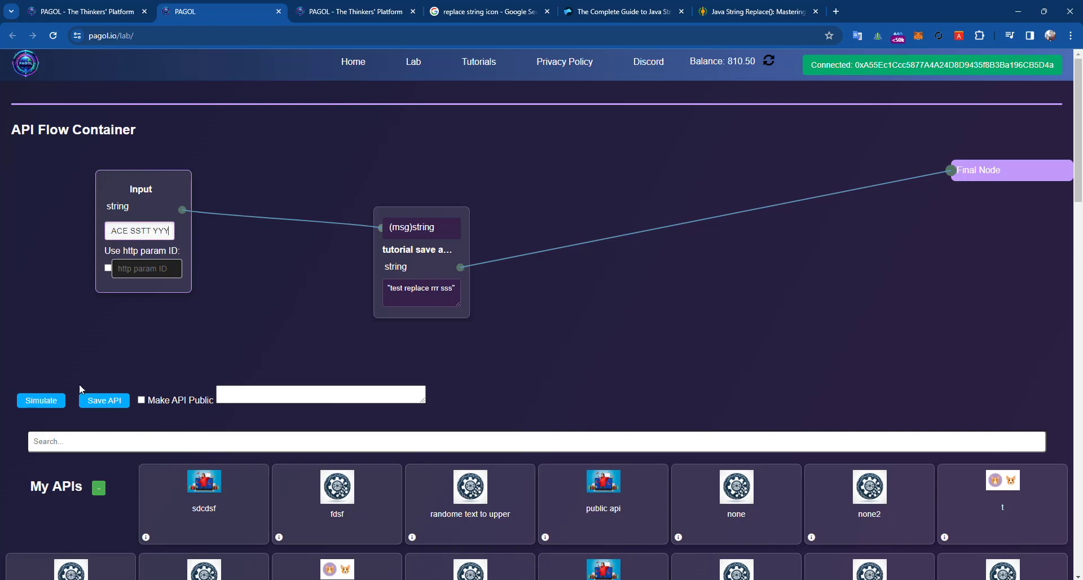
{"action": "left_click", "coordinate": [34, 402]}
{"action": "triple_click", "coordinate": [135, 228]}
{"action": "key", "text": "ctrl+c"}
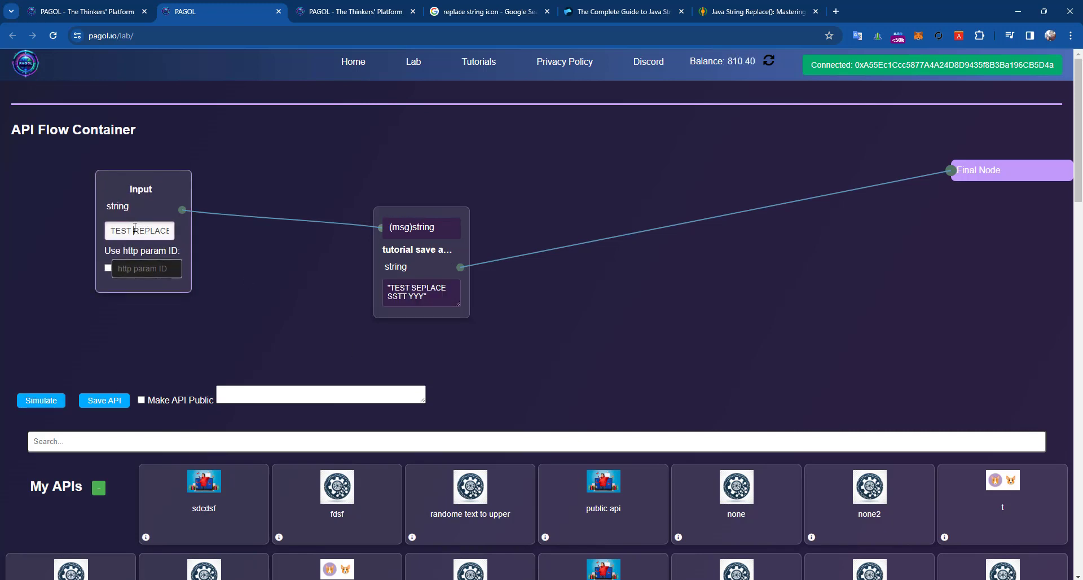
- Paste the input into Example Request so it reads url?msg=TEST REPLACE SSTT YYY
{"action": "left_click", "coordinate": [361, 11]}
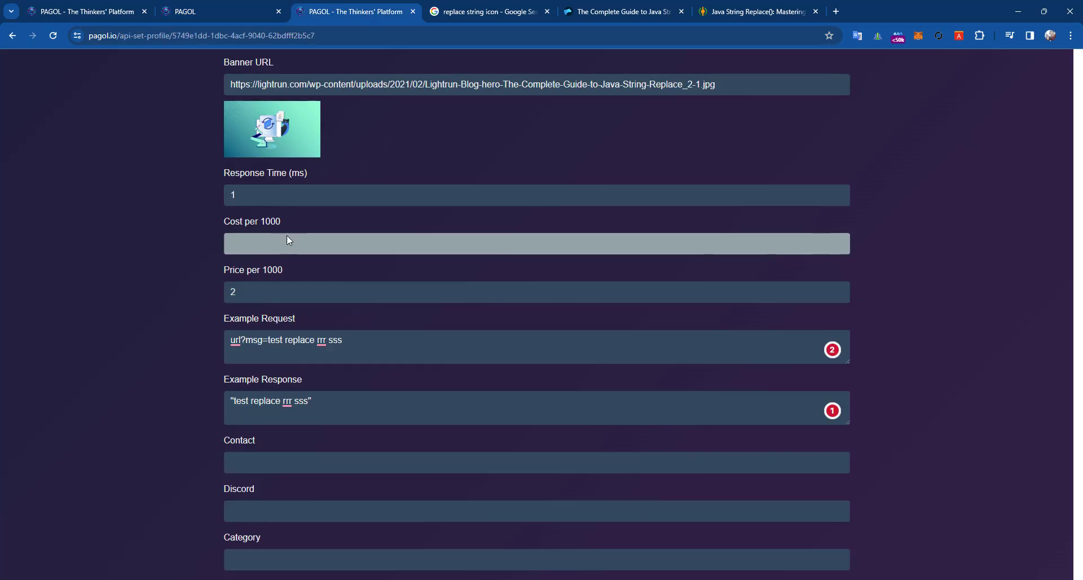
{"action": "triple_click", "coordinate": [287, 350]}
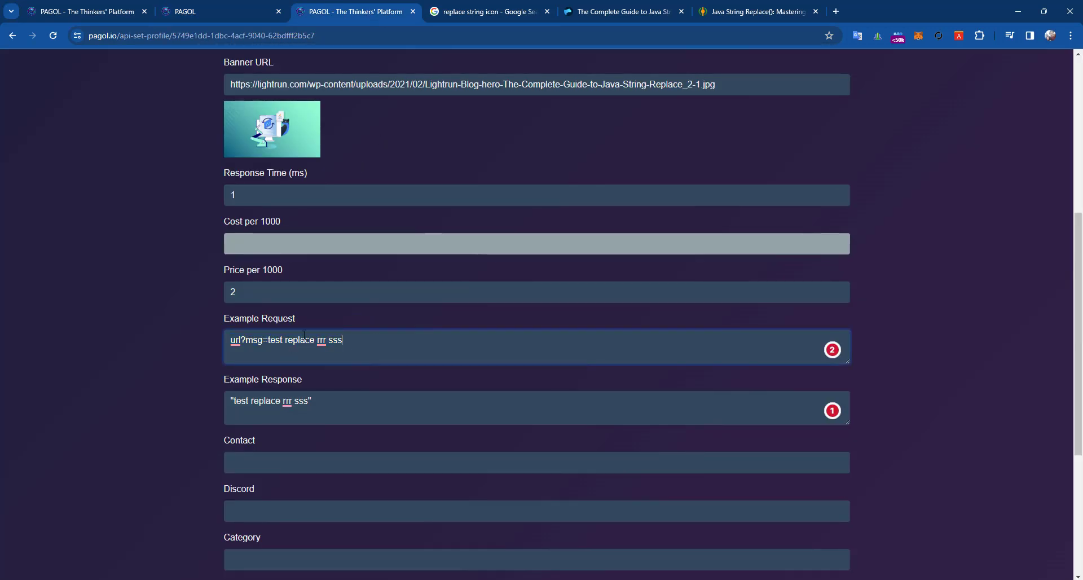
{"action": "key", "text": "ctrl+v"}
- Copy the node output 'TEST SEPLACE SSTT YYY' into Example Response
{"action": "left_click", "coordinate": [242, 11]}
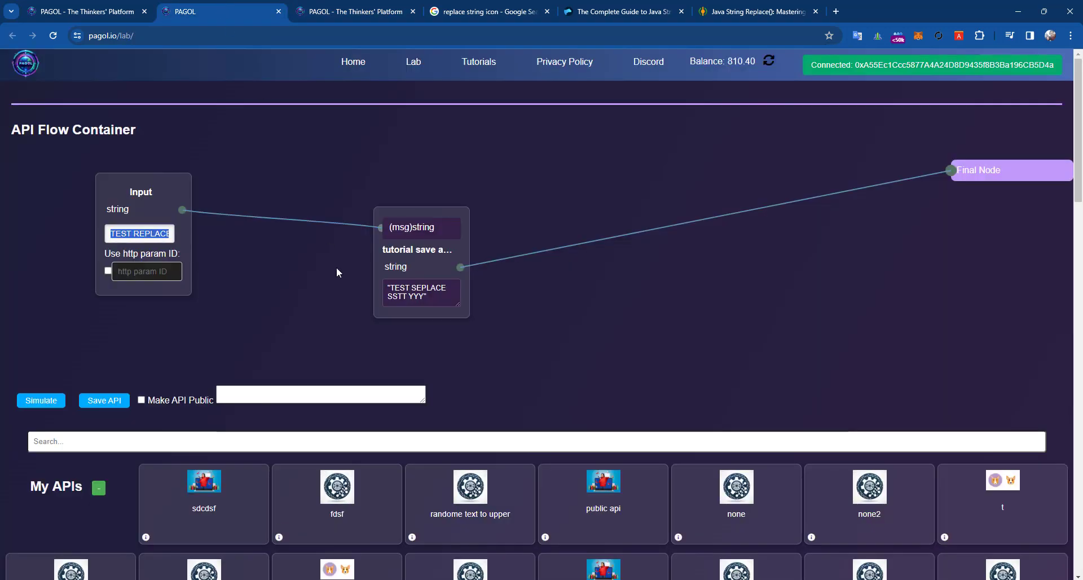
{"action": "triple_click", "coordinate": [413, 293]}
{"action": "left_click", "coordinate": [354, 11]}
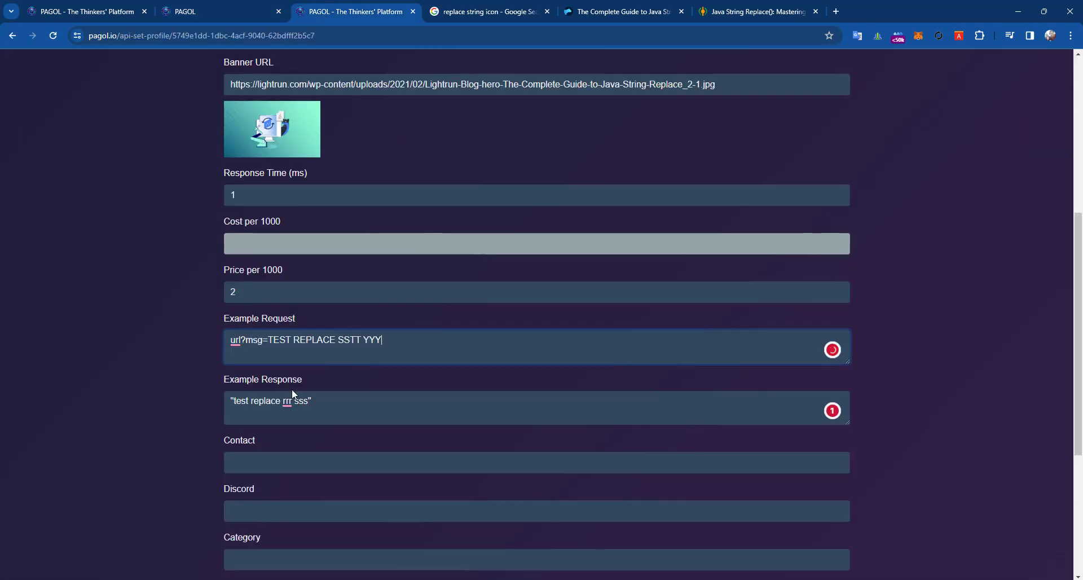
{"action": "triple_click", "coordinate": [326, 405]}
{"action": "type", "text": "\"TEST REPLACE SSTT YYY\""}
{"action": "left_click", "coordinate": [264, 340]}
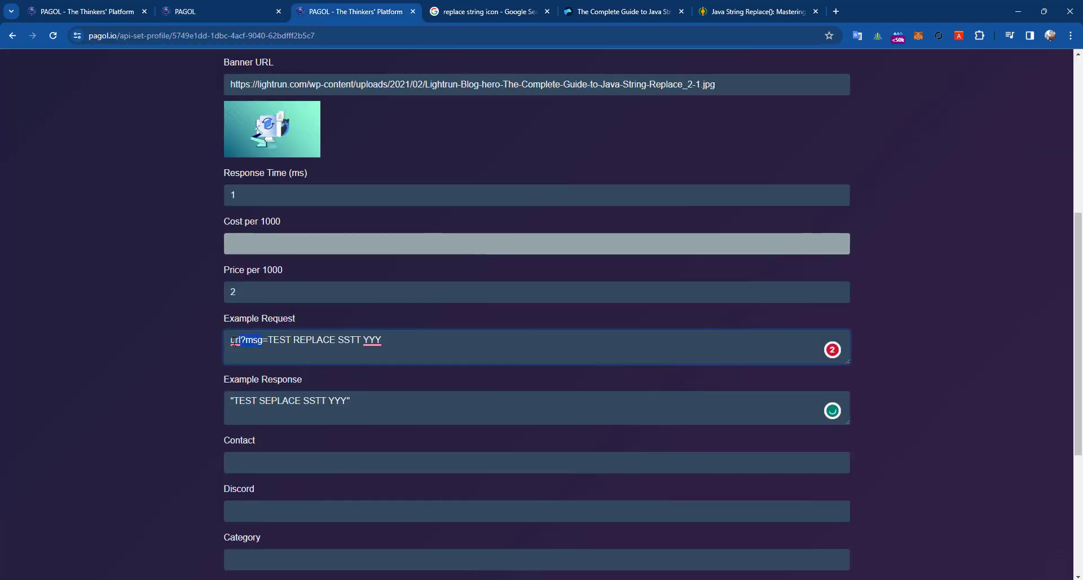
{"action": "left_click_drag", "start_coordinate": [234, 341], "coordinate": [233, 341]}
{"action": "left_click", "coordinate": [265, 349]}
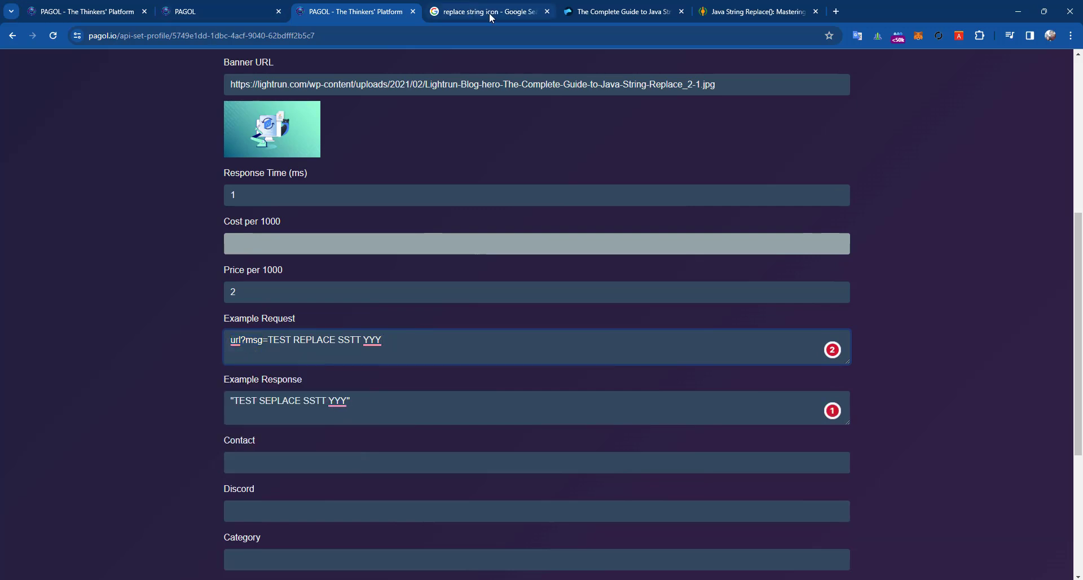
{"action": "left_click", "coordinate": [182, 7]}
- Scroll through the Lab page and inspect the tutorial API entry
{"action": "scroll", "coordinate": [248, 333], "scroll_direction": "down", "scroll_amount": 3}
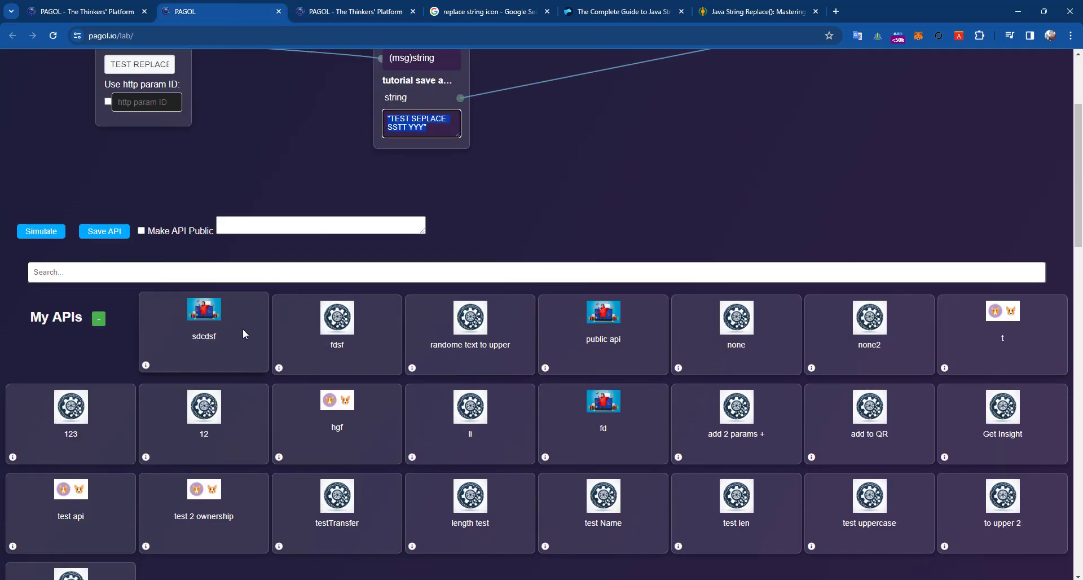
{"action": "scroll", "coordinate": [243, 333], "scroll_direction": "up", "scroll_amount": 2}
{"action": "scroll", "coordinate": [89, 454], "scroll_direction": "down", "scroll_amount": 4}
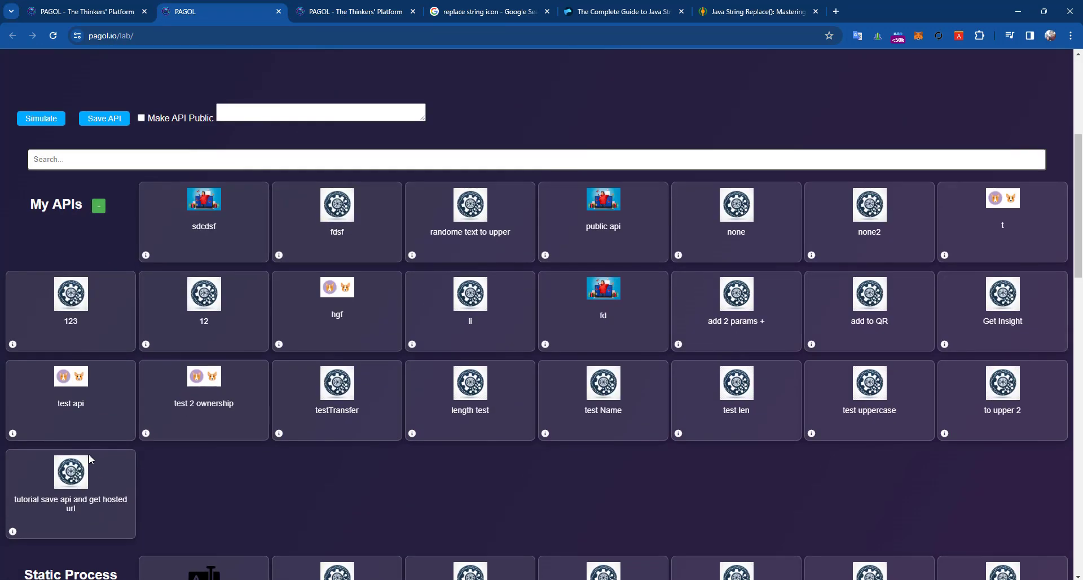
{"action": "scroll", "coordinate": [214, 262], "scroll_direction": "up", "scroll_amount": 3}
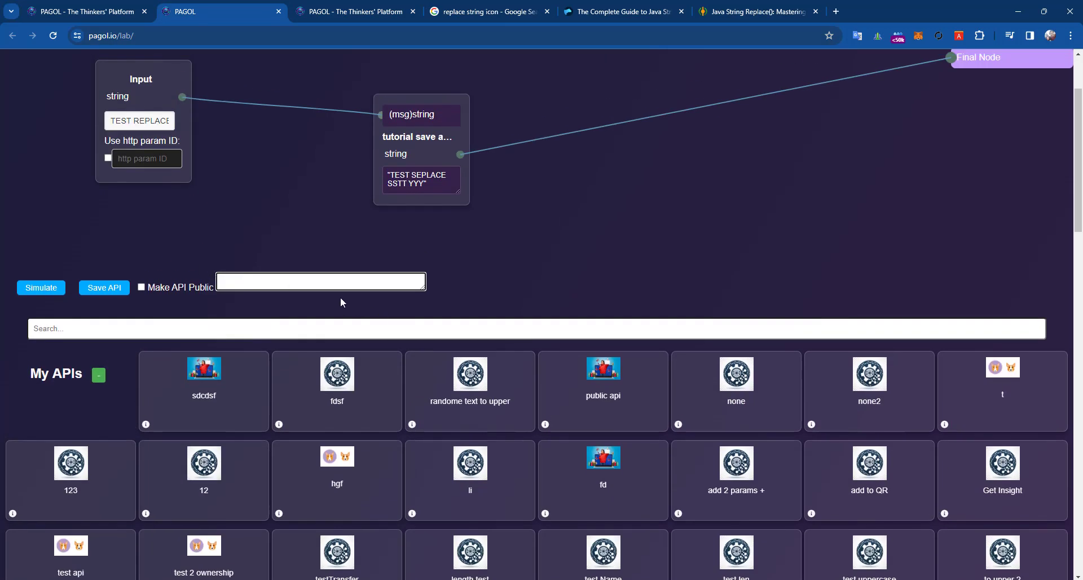
{"action": "scroll", "coordinate": [218, 331], "scroll_direction": "down", "scroll_amount": 4}
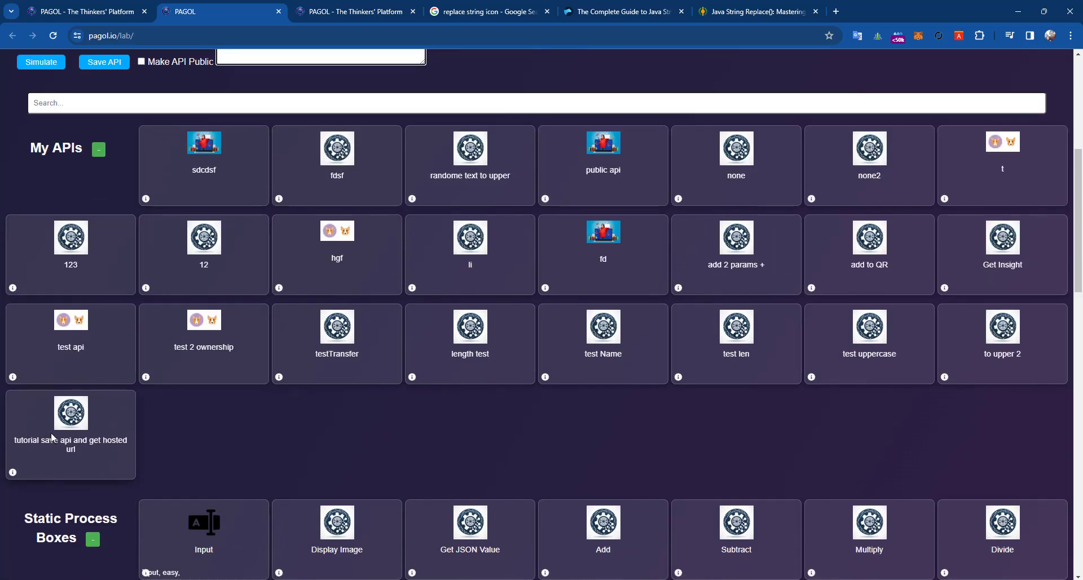
{"action": "right_click", "coordinate": [58, 436]}
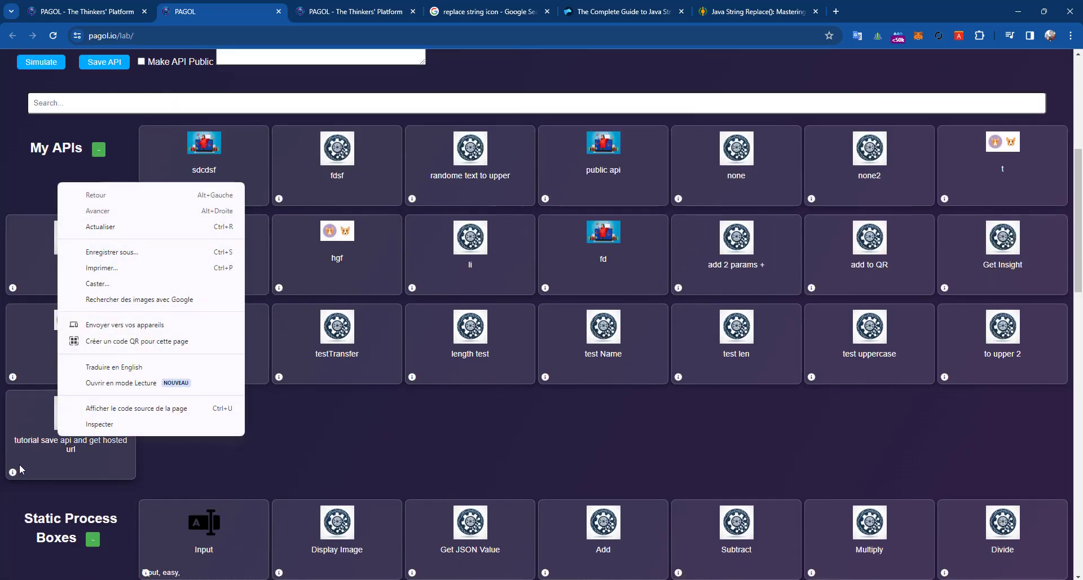
{"action": "right_click", "coordinate": [12, 472]}
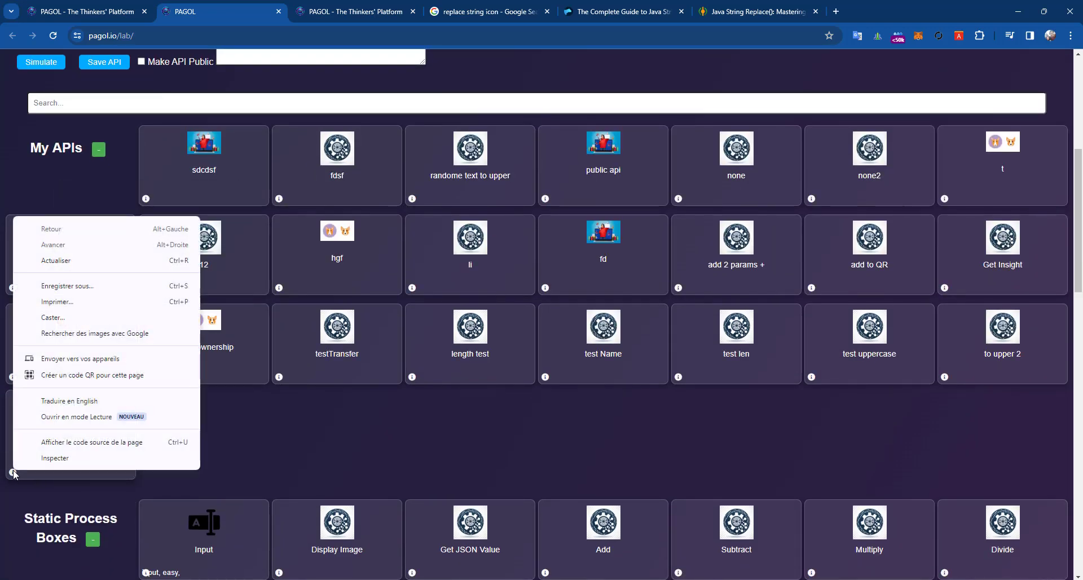
{"action": "left_click", "coordinate": [317, 456]}
{"action": "left_click", "coordinate": [268, 55]}
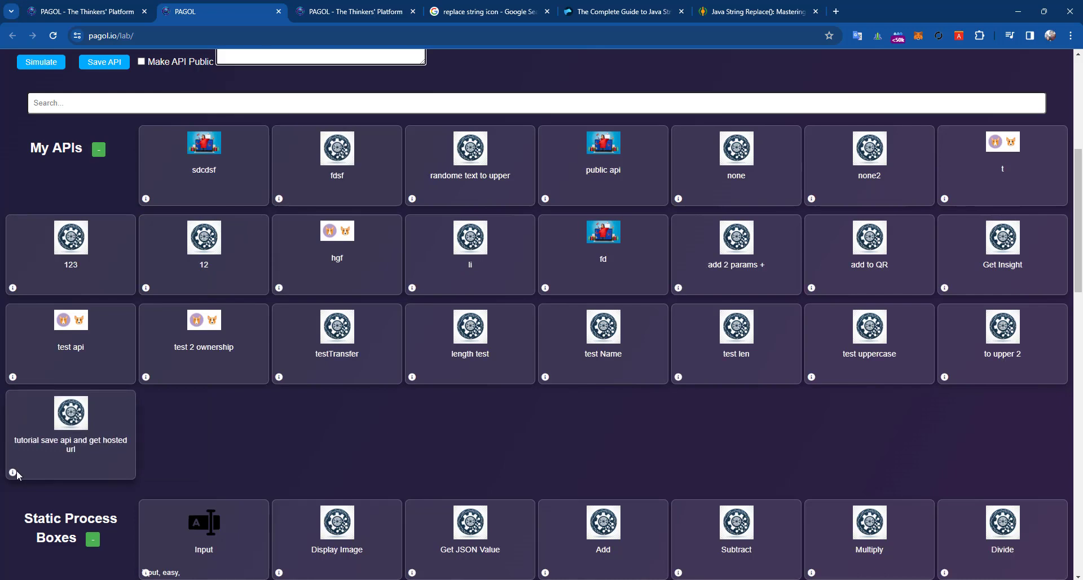
- Open the lab page in a new tab and open the tutorial API's public profile
{"action": "left_click", "coordinate": [588, 34]}
{"action": "key", "text": "ctrl+c"}
{"action": "left_click", "coordinate": [840, 18]}
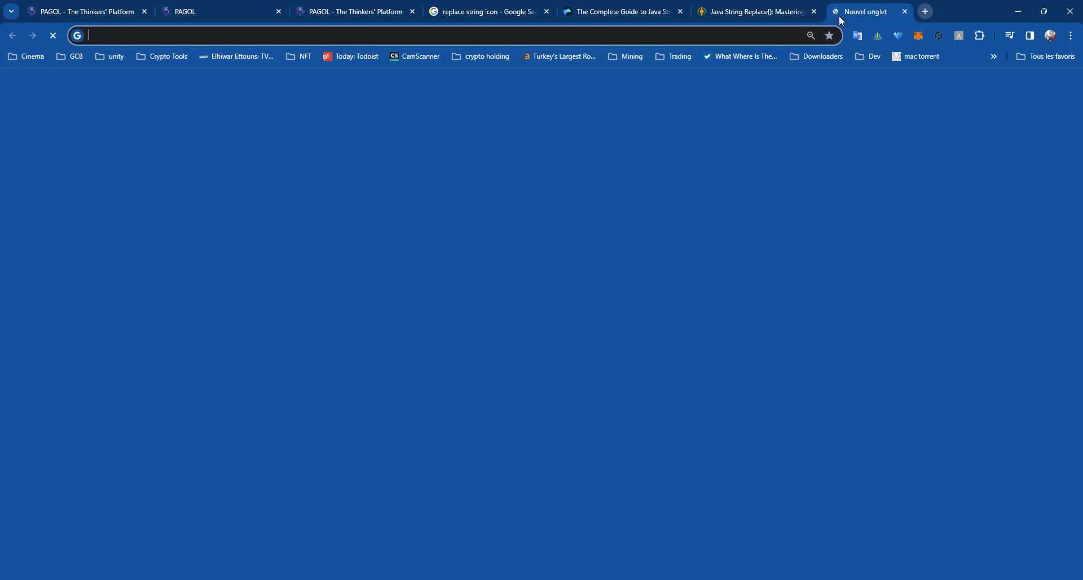
{"action": "key", "text": "ctrl+v"}
{"action": "key", "text": "Return"}
{"action": "scroll", "coordinate": [168, 418], "scroll_direction": "down", "scroll_amount": 9}
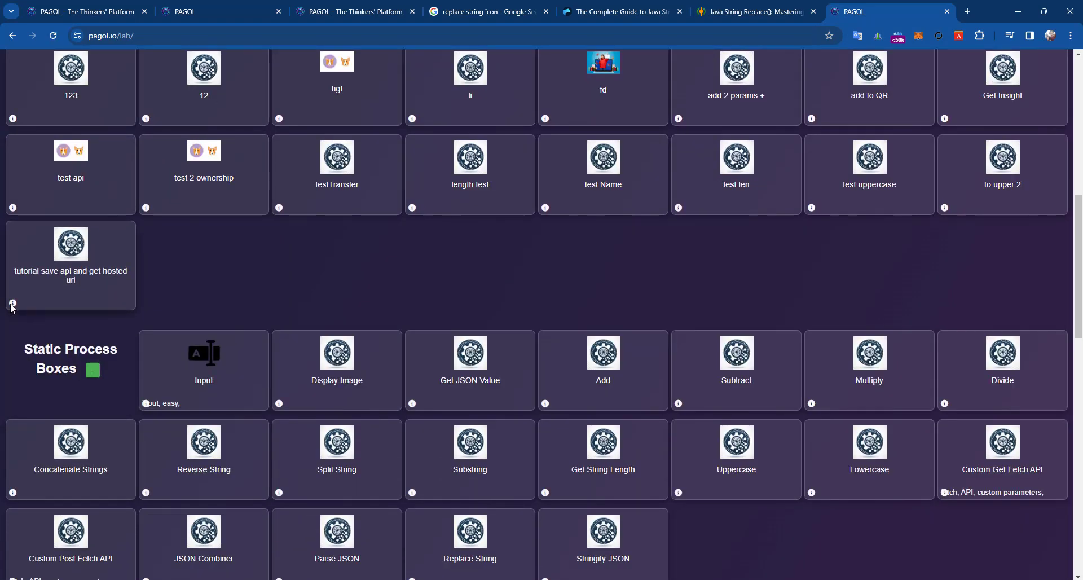
{"action": "left_click", "coordinate": [11, 308]}
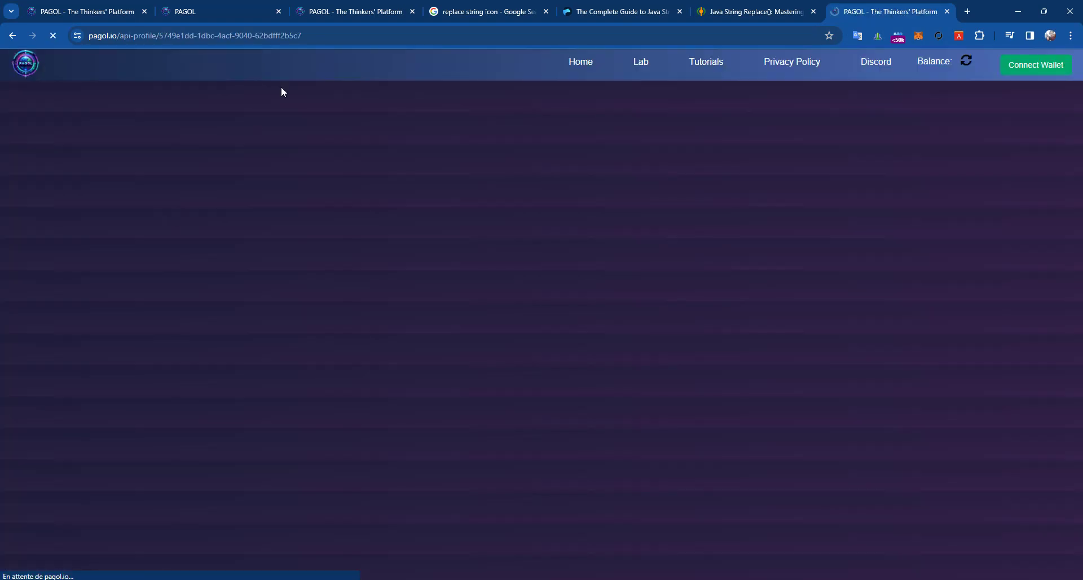
- Copy the tutorial API's id and start a new tab addressed to PAGOL.io
{"action": "left_click_drag", "start_coordinate": [302, 36], "coordinate": [162, 43]}
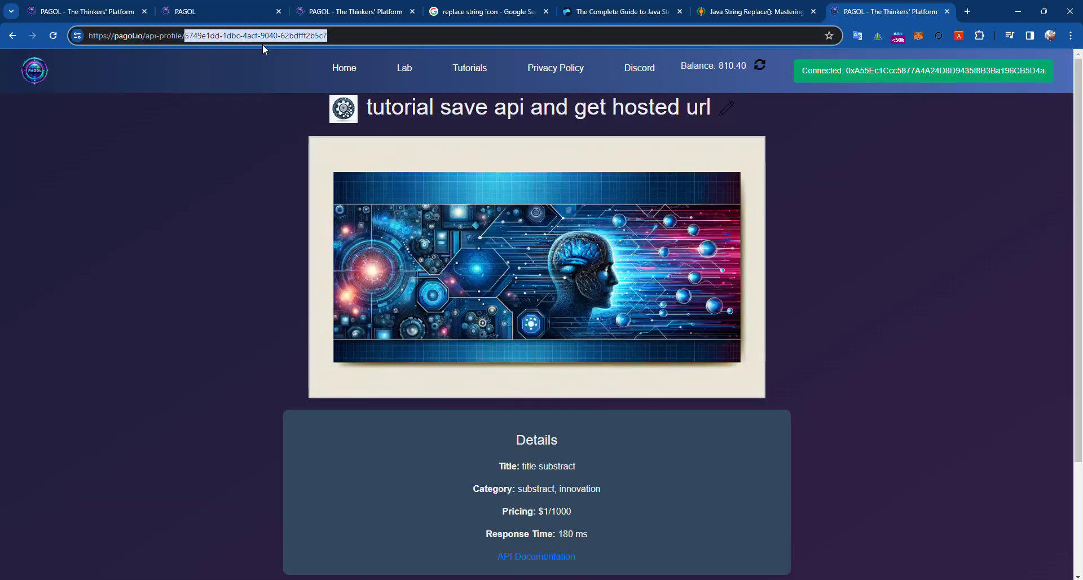
{"action": "left_click", "coordinate": [967, 11]}
{"action": "type", "text": "PAGOL"}
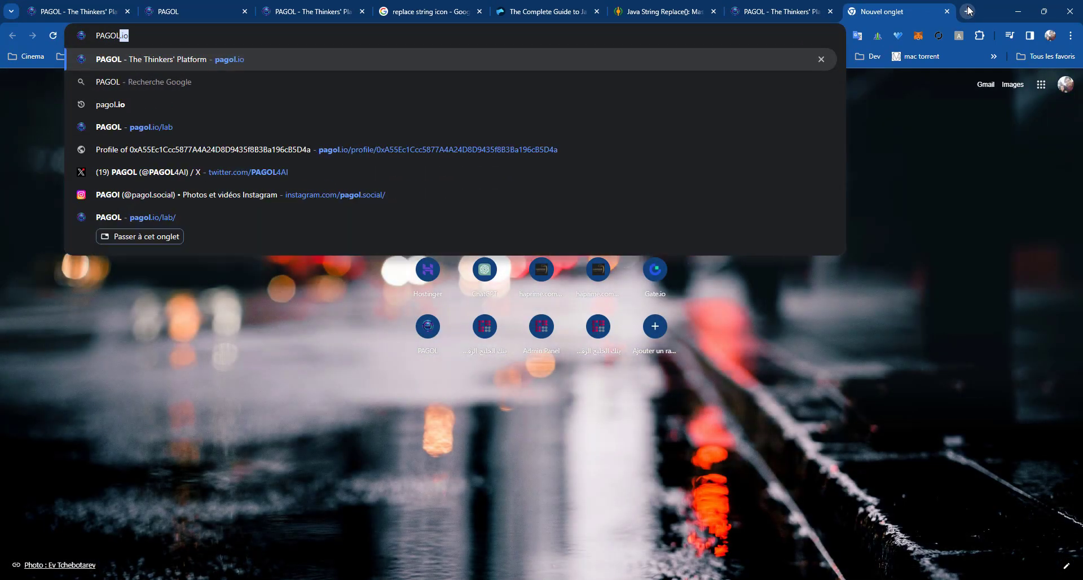
{"action": "type", "text": ".io§"}
- Build the Execute-api-tree address with the tutorial API's id and a MSG parameter
{"action": "key", "text": "BackSpace"}
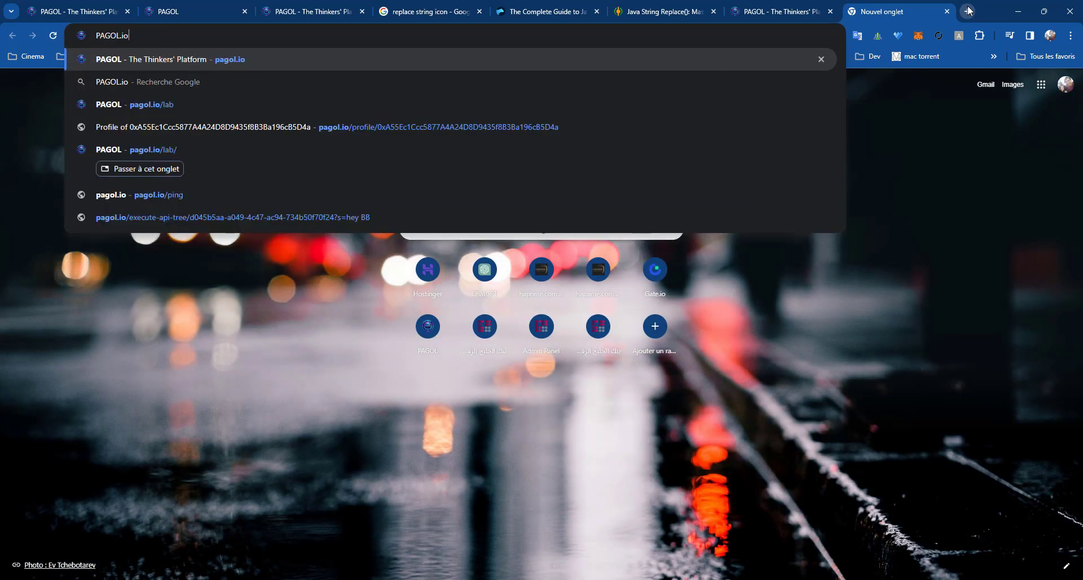
{"action": "type", "text": "/EX"}
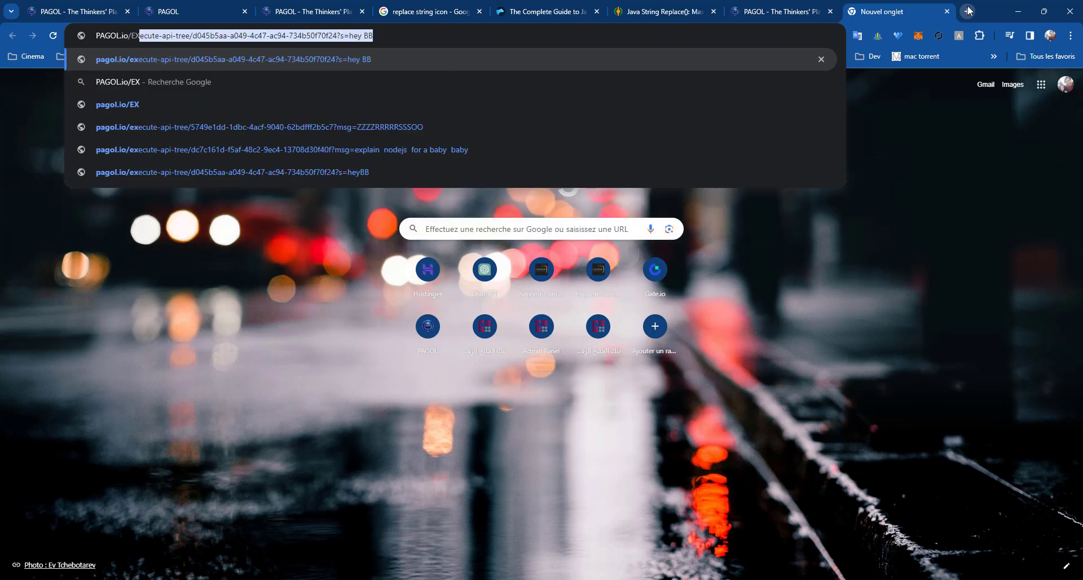
{"action": "left_click", "coordinate": [345, 37]}
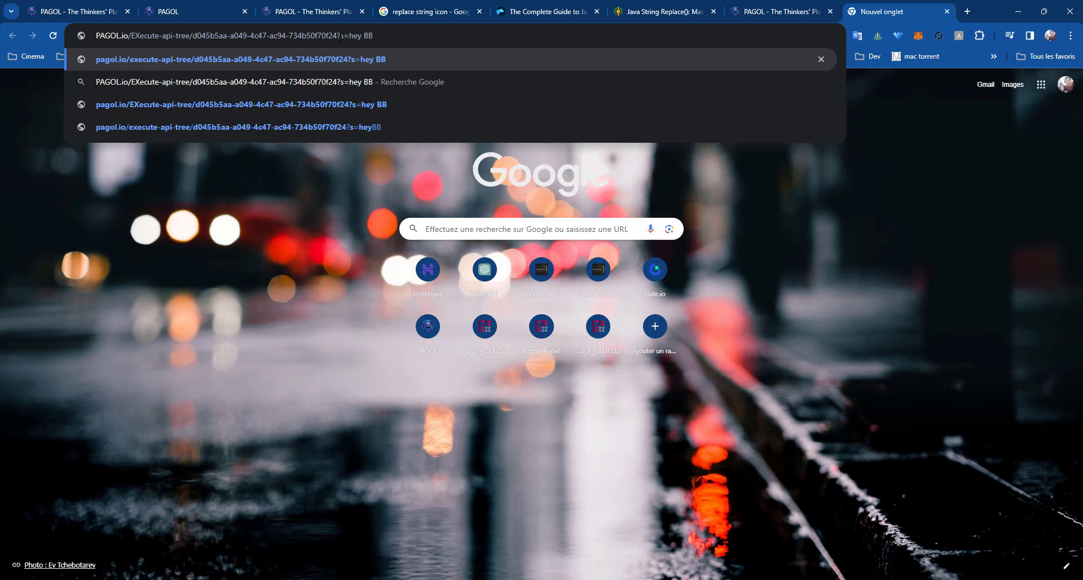
{"action": "left_click_drag", "start_coordinate": [341, 37], "coordinate": [192, 37]}
{"action": "key", "text": "ctrl+v"}
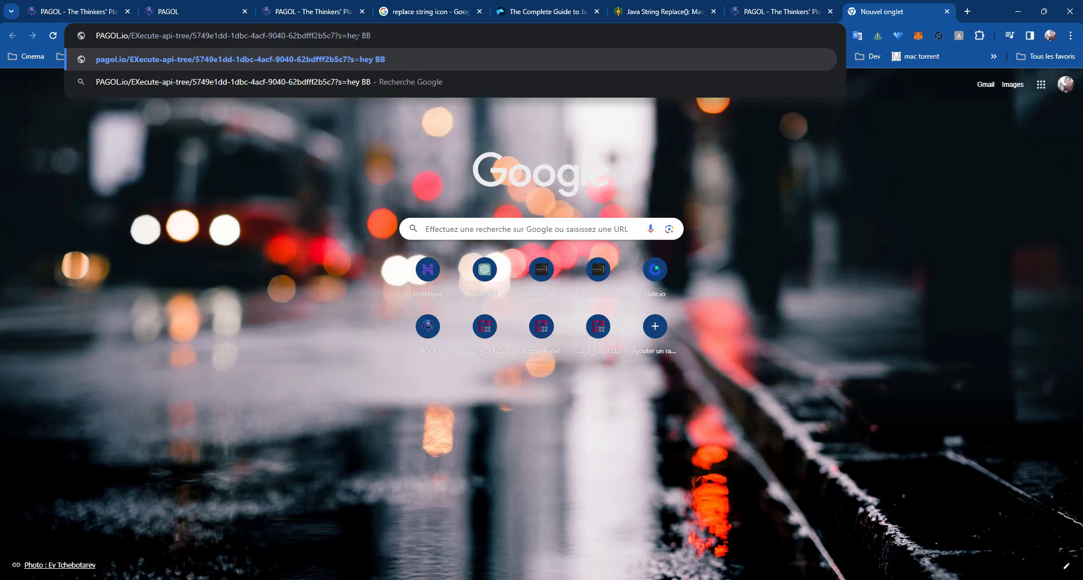
{"action": "left_click_drag", "start_coordinate": [344, 40], "coordinate": [340, 39]}
{"action": "type", "text": "MSG"}
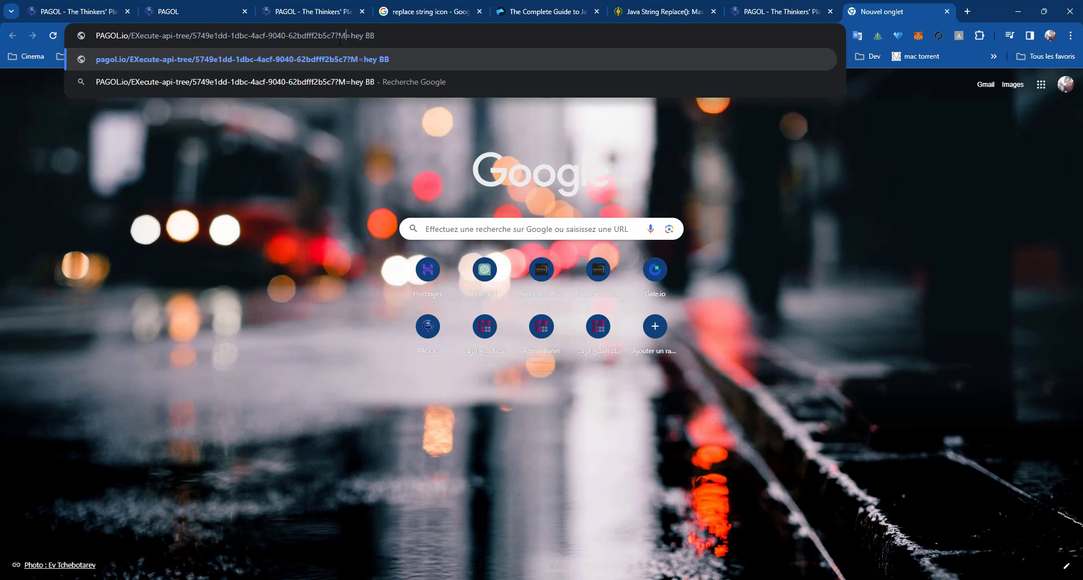
{"action": "key", "text": "Return"}
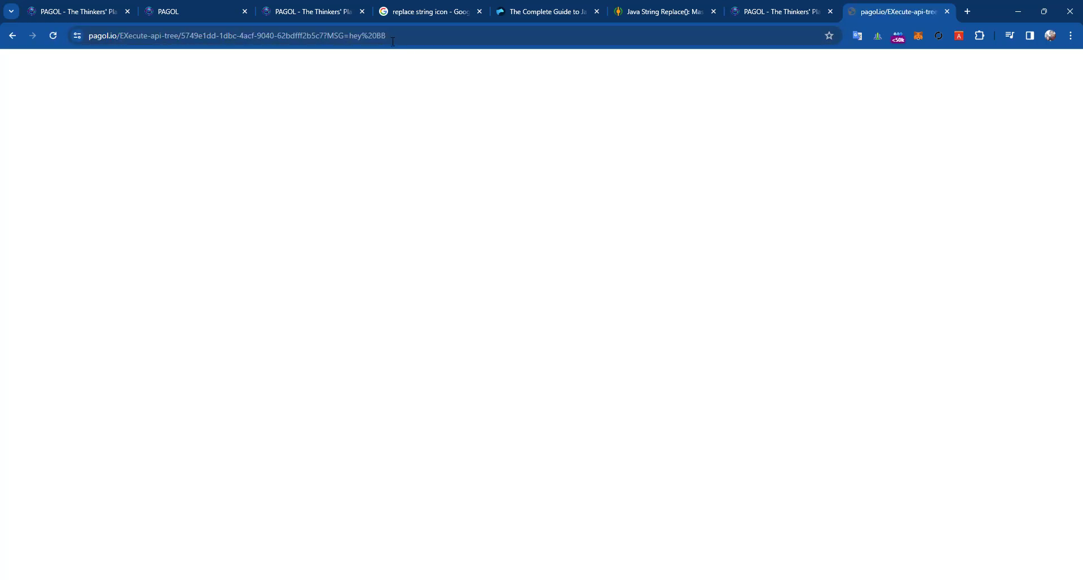
- Correct the address to lowercase 'Execute' and 'msg' and load the test URL
{"action": "left_click", "coordinate": [125, 36]}
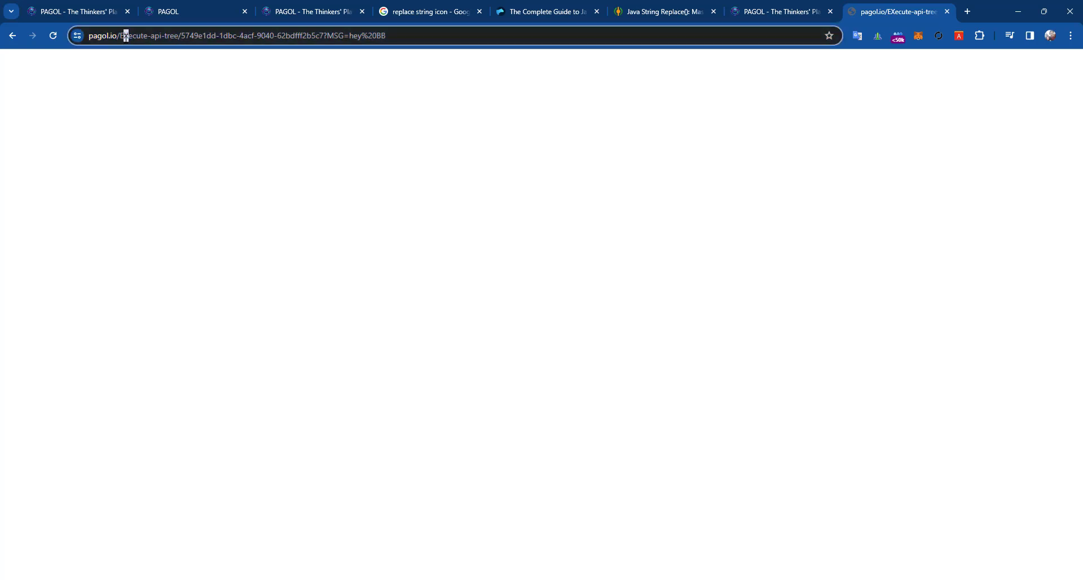
{"action": "key", "text": "Right"}
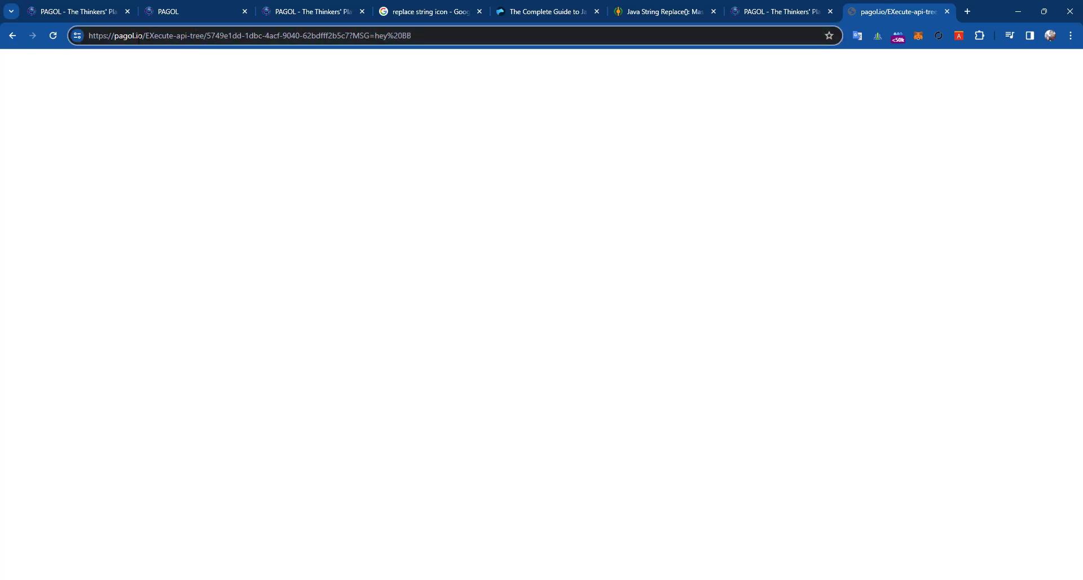
{"action": "key", "text": "shift+Left"}
{"action": "type", "text": "x"}
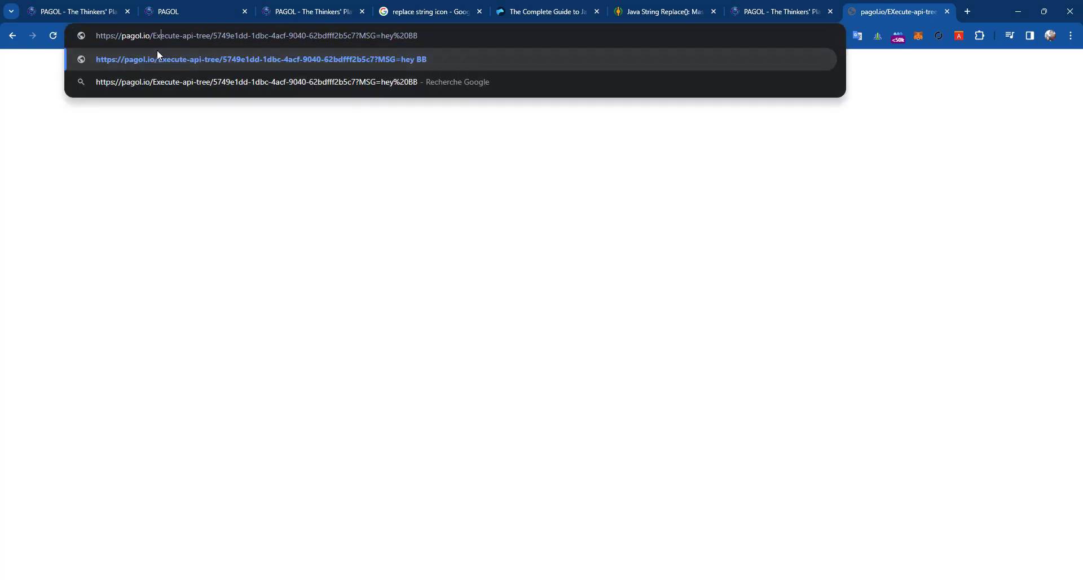
{"action": "key", "text": "Return"}
{"action": "left_click", "coordinate": [245, 44]}
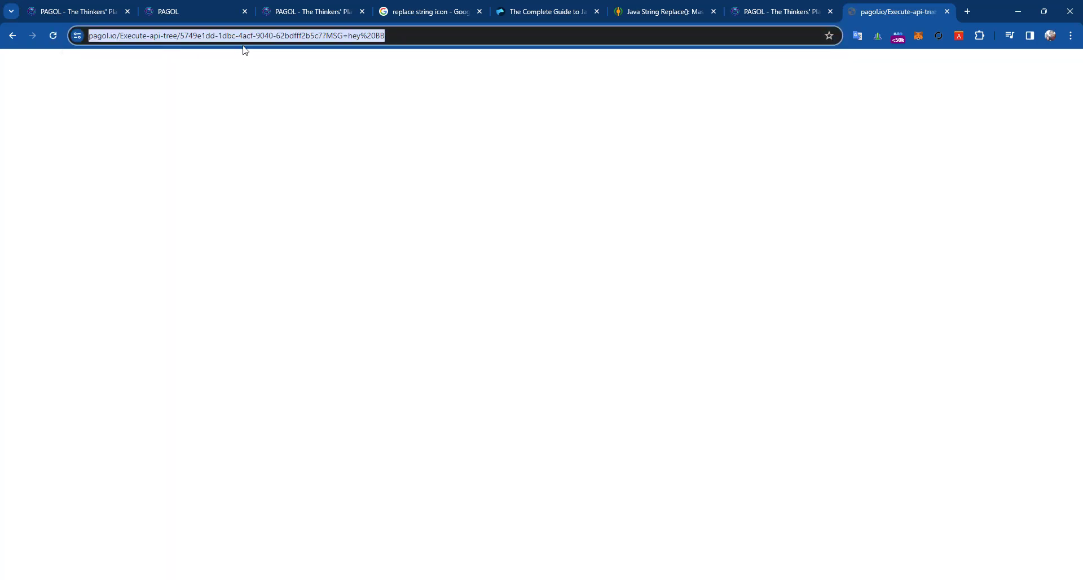
{"action": "left_click", "coordinate": [332, 43]}
{"action": "double_click", "coordinate": [356, 43]}
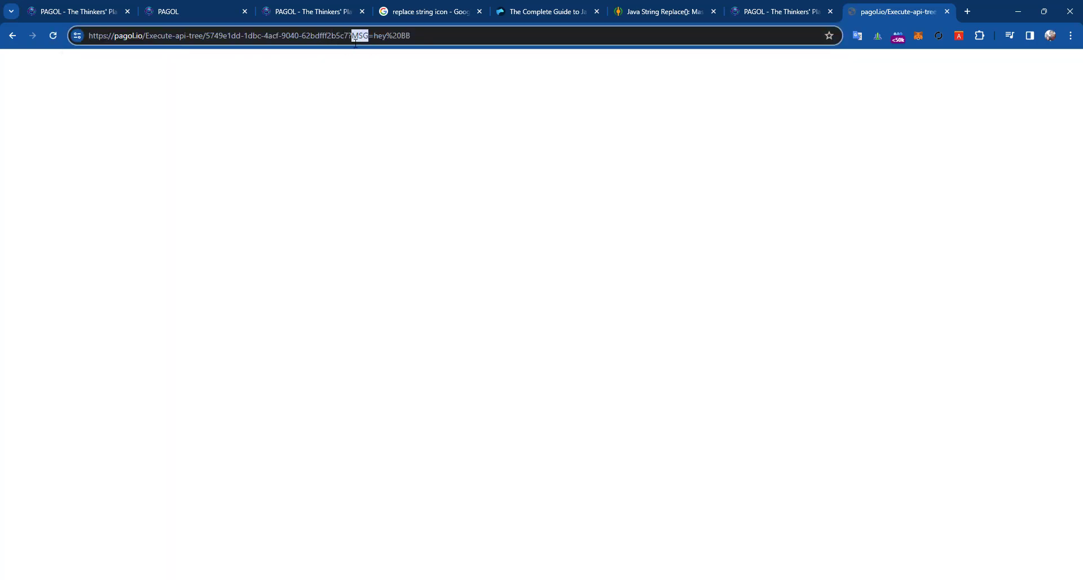
{"action": "type", "text": "msg"}
{"action": "key", "text": "Return"}
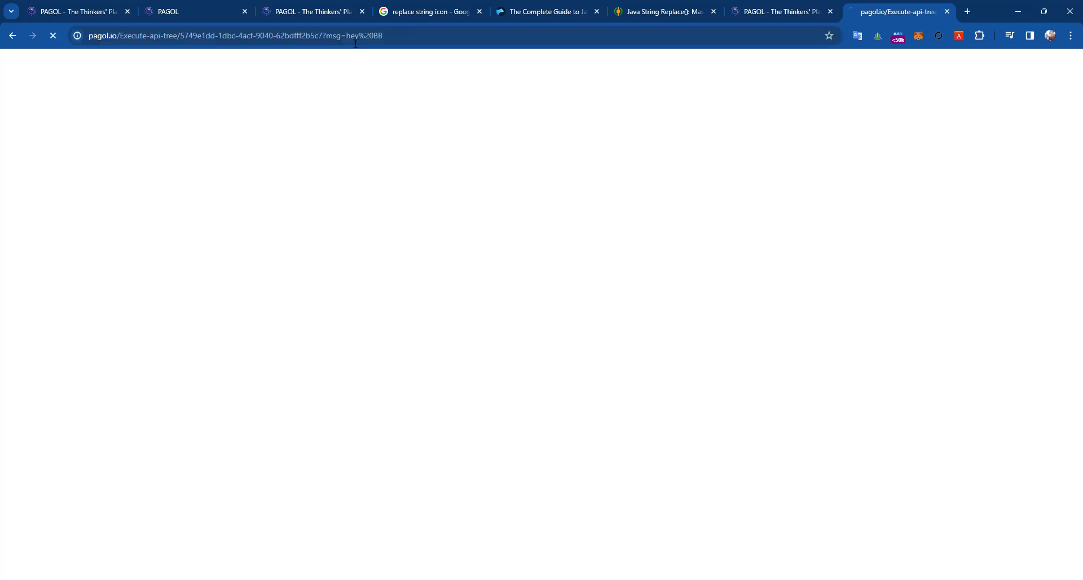
- Edit the message at the end of the test URL and rerun the API
{"action": "left_click", "coordinate": [399, 36]}
{"action": "double_click", "coordinate": [403, 38]}
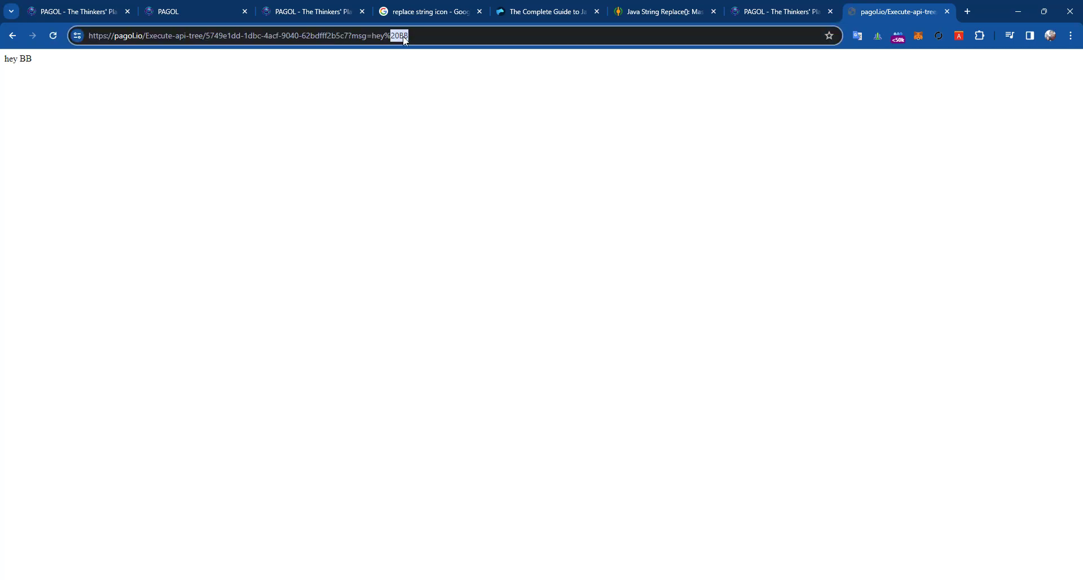
{"action": "left_click", "coordinate": [415, 37]}
{"action": "type", "text": "r"}
{"action": "key", "text": "BackSpace"}
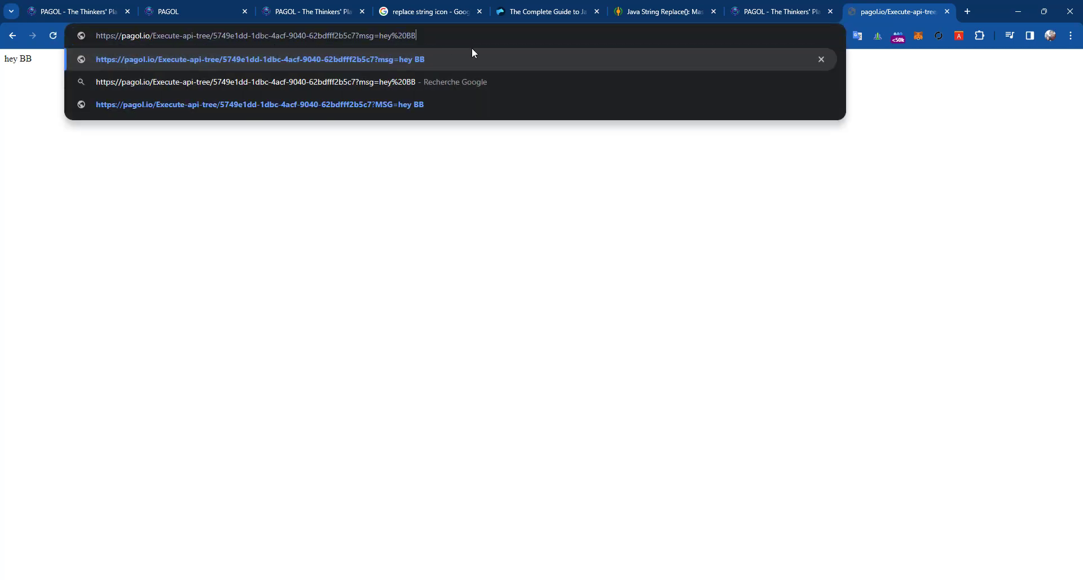
{"action": "type", "text": "RR"}
{"action": "key", "text": "Return"}
{"action": "left_click", "coordinate": [404, 35]}
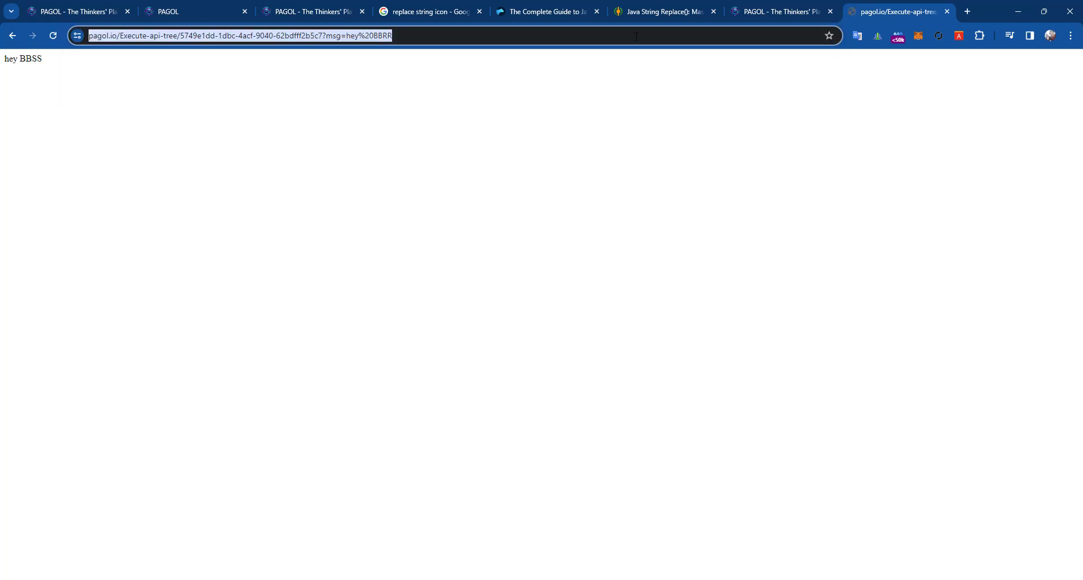
- Put the test message 'hey TEST REPLACE SSTT YYY' into the URL and run it
{"action": "left_click", "coordinate": [750, 20]}
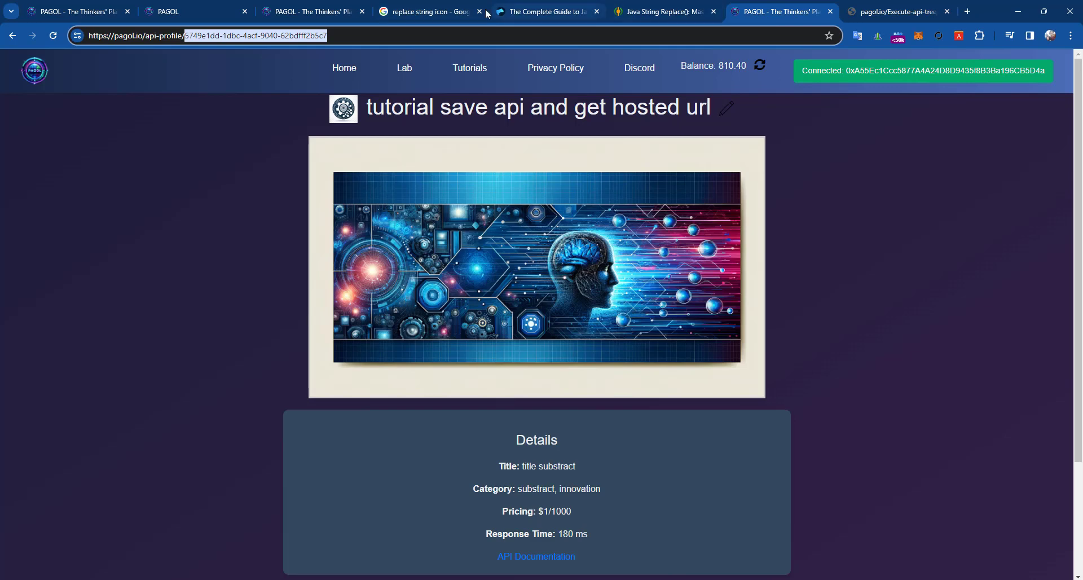
{"action": "left_click", "coordinate": [273, 7]}
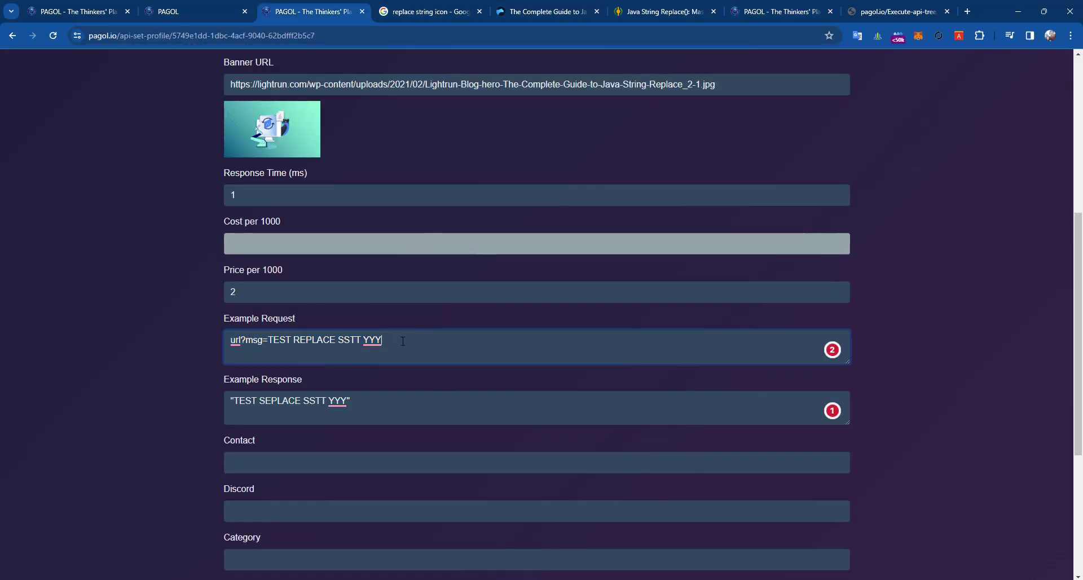
{"action": "left_click_drag", "start_coordinate": [269, 339], "coordinate": [268, 339]}
{"action": "left_click", "coordinate": [891, 11]}
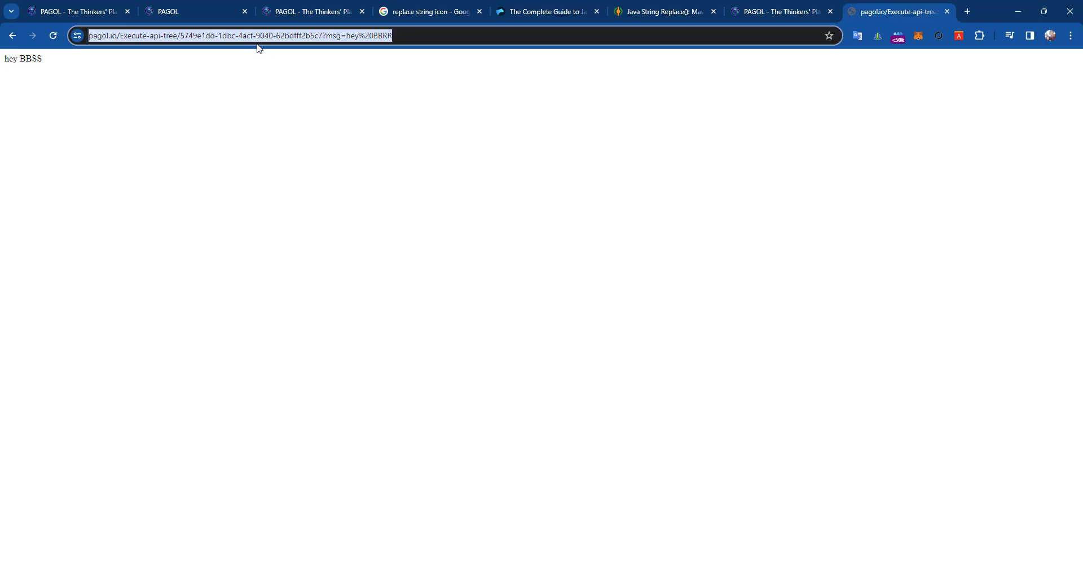
{"action": "left_click_drag", "start_coordinate": [419, 35], "coordinate": [384, 35]}
{"action": "left_click", "coordinate": [419, 35]}
{"action": "key", "text": "ctrl+v"}
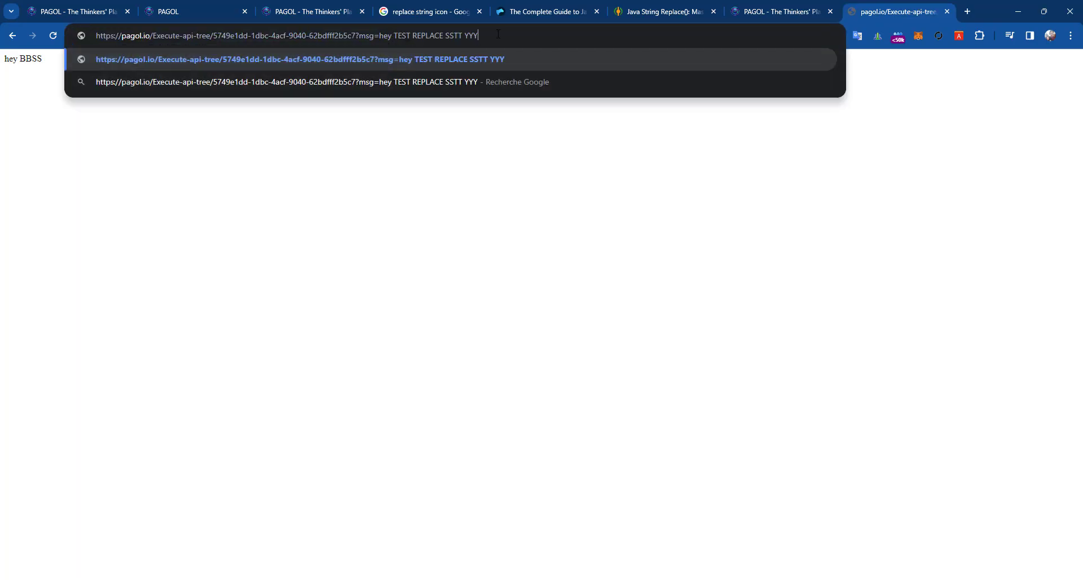
{"action": "key", "text": "Return"}
- Paste the full test URL into Example Request, turning %20 codes into spaces
{"action": "left_click", "coordinate": [499, 36]}
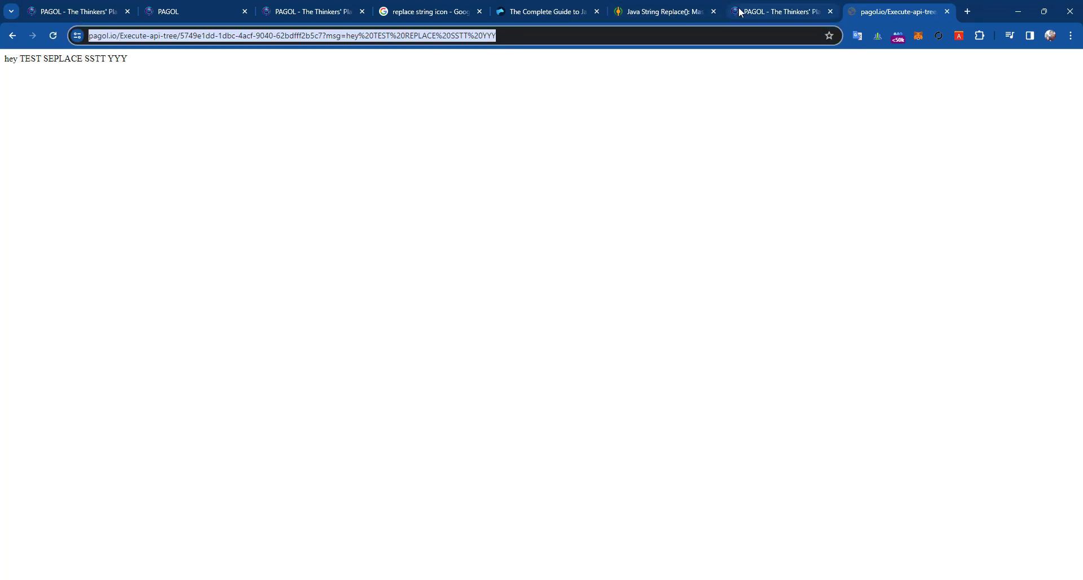
{"action": "left_click", "coordinate": [305, 15]}
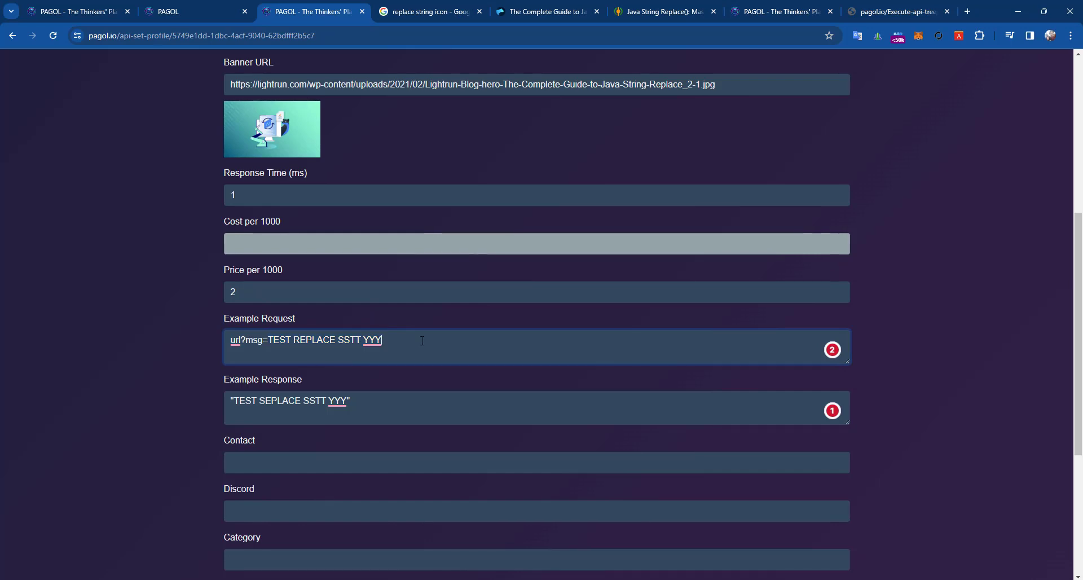
{"action": "type", "text": "https://pagol.io/Execute-api-tree/5749e1dd-1dbc-4acf-9040-62bdfff2b5c7?msg=hey%20TEST%20REPLACE%20SSTT%20YYY"}
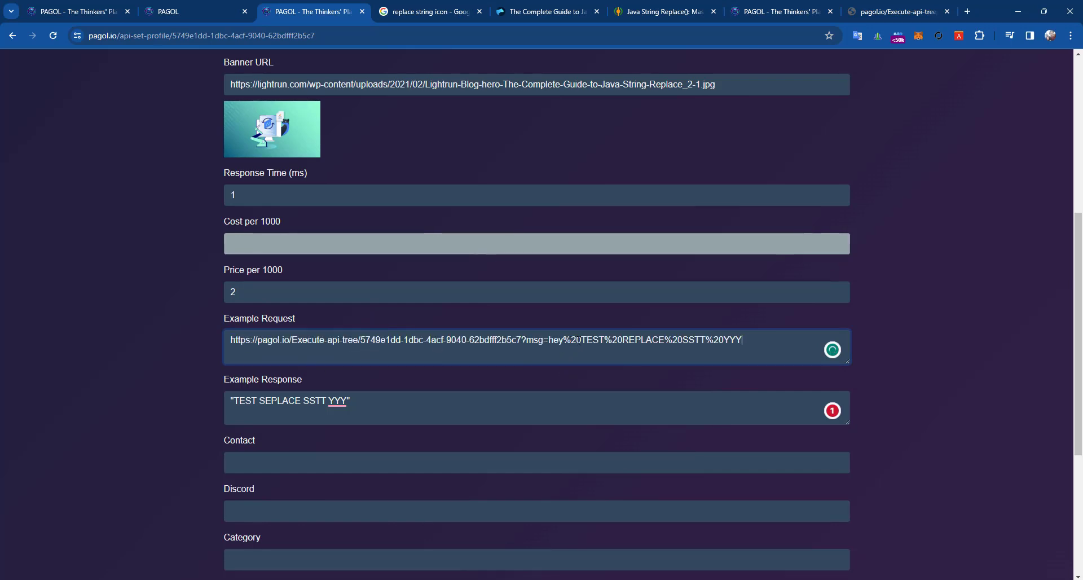
{"action": "left_click", "coordinate": [579, 340]}
{"action": "key", "text": "BackSpace"}
{"action": "key", "text": "BackSpace"}
{"action": "key", "text": "BackSpace"}
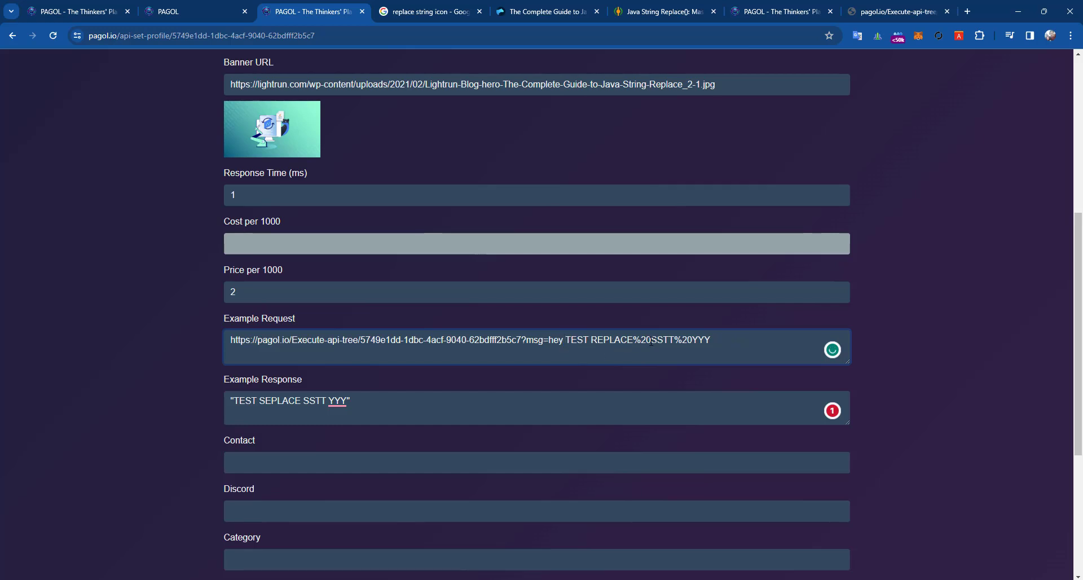
{"action": "left_click_drag", "start_coordinate": [650, 341], "coordinate": [634, 341]}
- Copy the API's returned sentence 'hey TEST SEPLACE SSTT YYY' for Example Response
{"action": "left_click", "coordinate": [894, 12]}
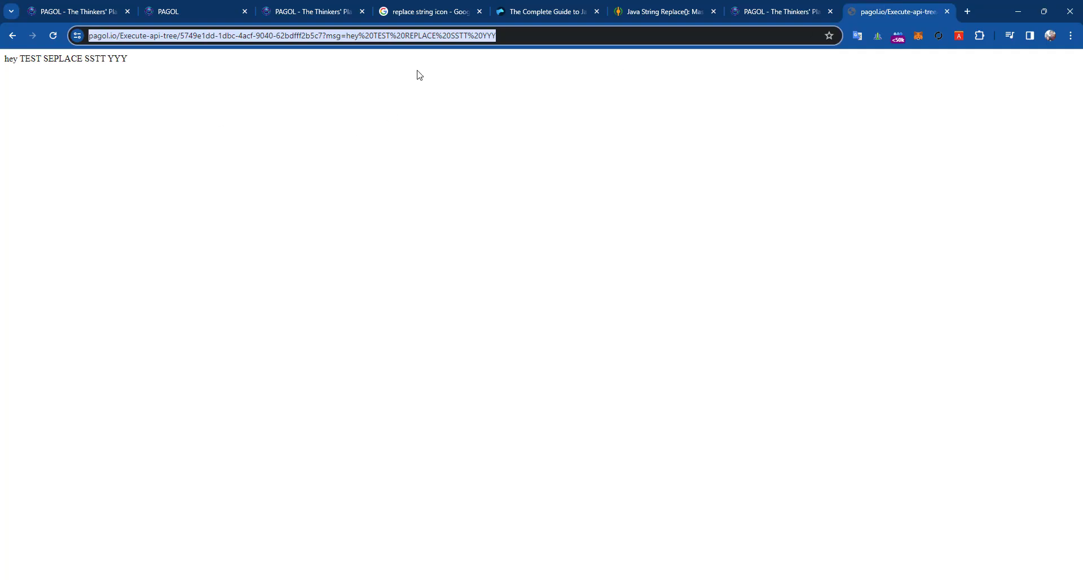
{"action": "triple_click", "coordinate": [67, 58]}
{"action": "key", "text": "ctrl+c"}
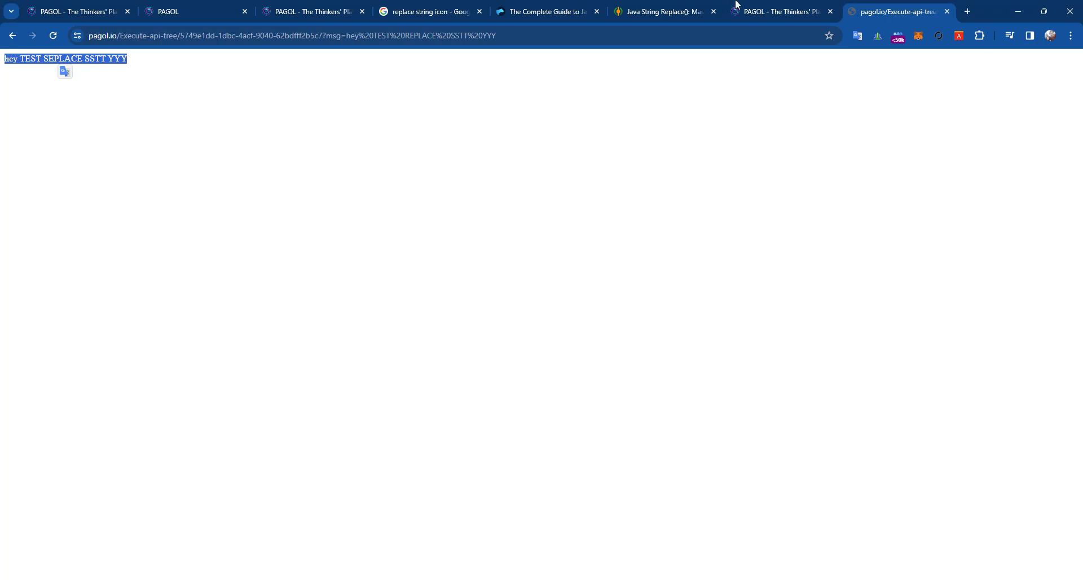
{"action": "left_click", "coordinate": [310, 12]}
{"action": "left_click", "coordinate": [330, 400]}
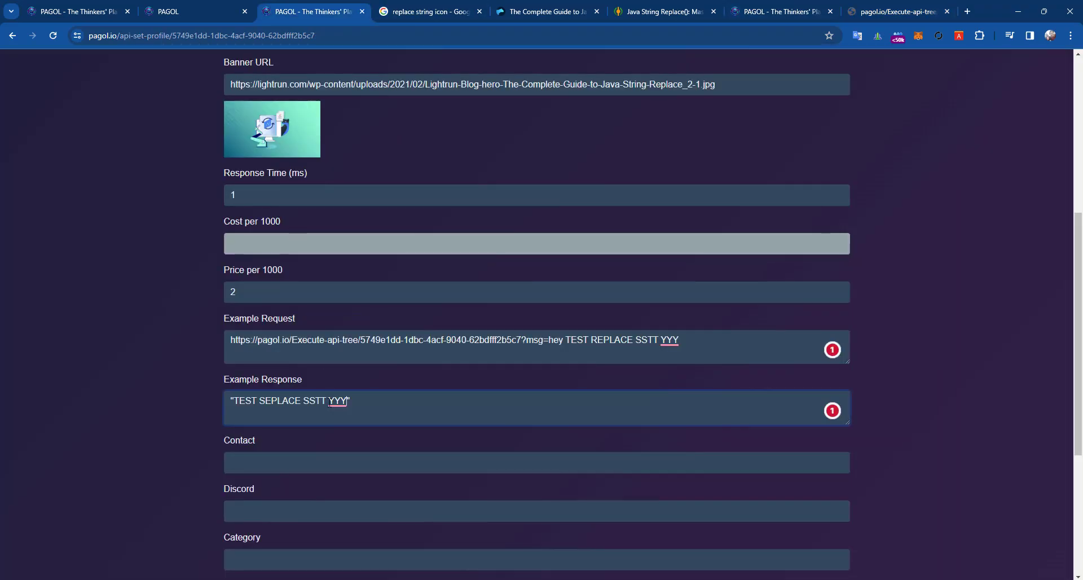
- Paste 'hey TEST SEPLACE SSTT YYY' into Example Response and compare it with the request
{"action": "key", "text": "ctrl+v"}
{"action": "scroll", "coordinate": [260, 359], "scroll_direction": "down", "scroll_amount": 2}
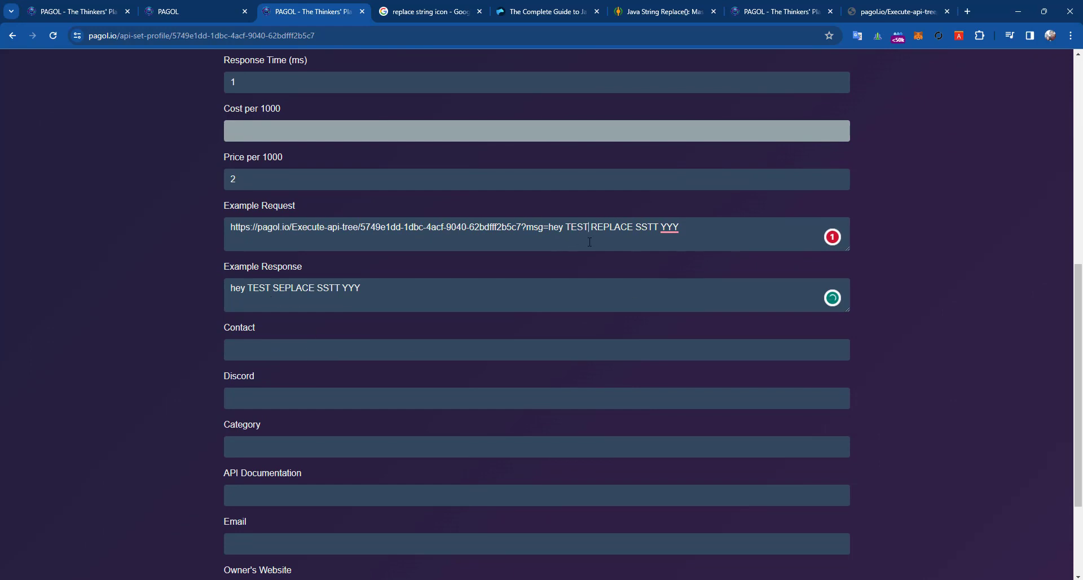
{"action": "double_click", "coordinate": [371, 287]}
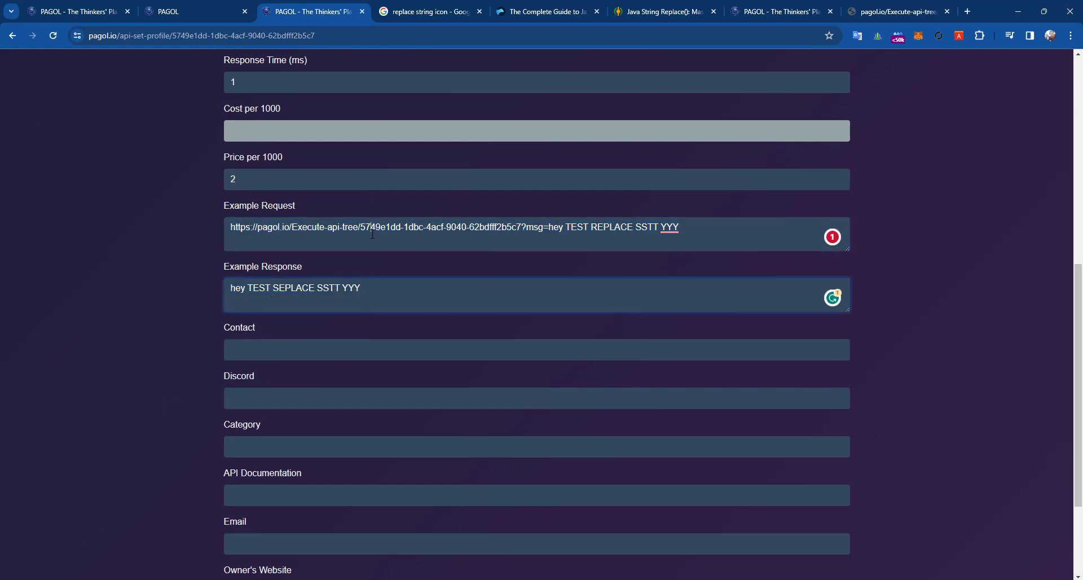
{"action": "triple_click", "coordinate": [373, 234]}
{"action": "double_click", "coordinate": [352, 287]}
{"action": "double_click", "coordinate": [368, 232]}
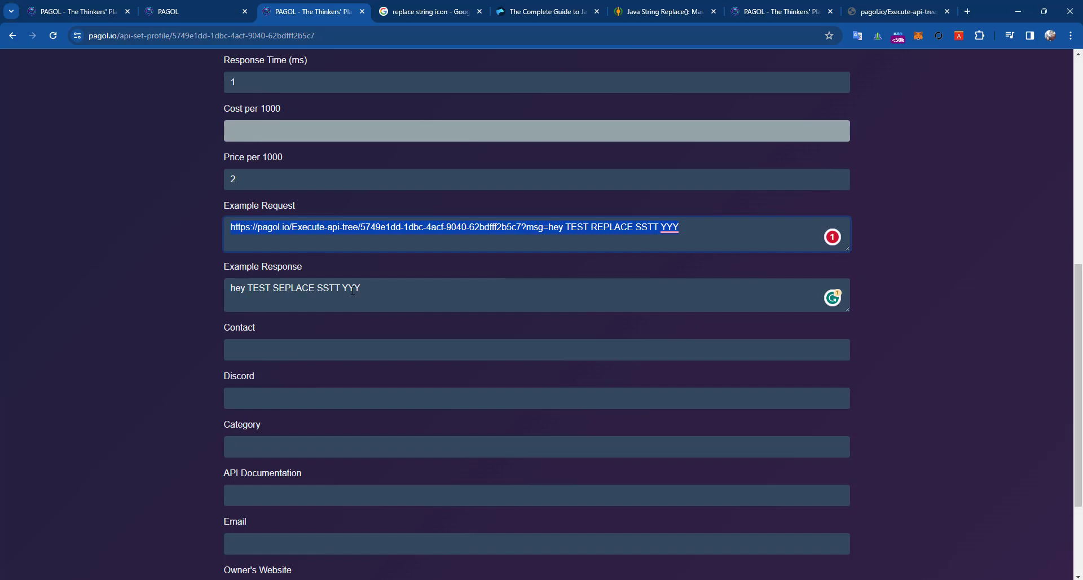
{"action": "triple_click", "coordinate": [352, 290]}
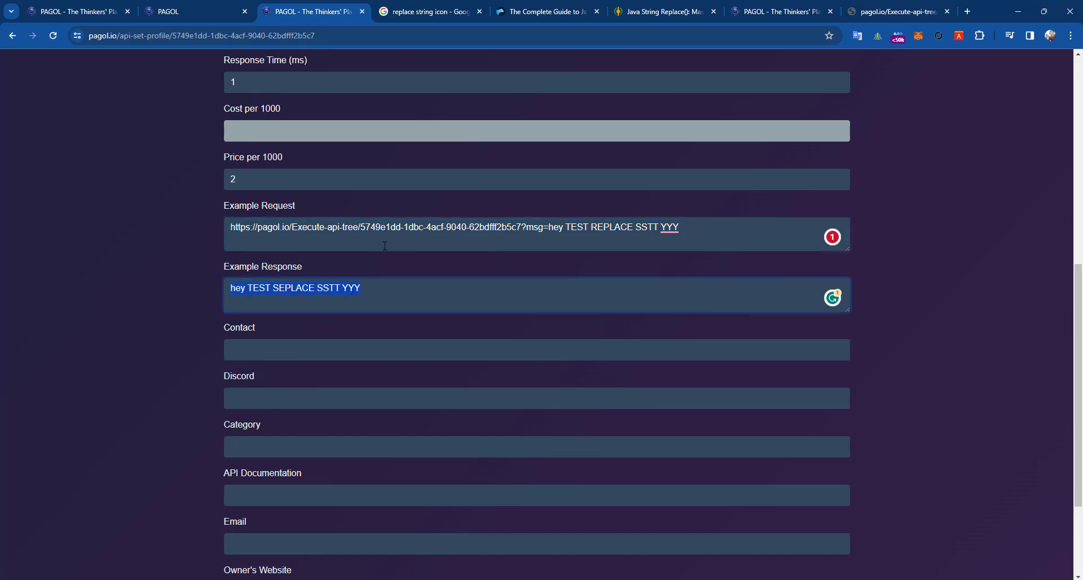
- Try adding a brace line to Example Request, then remove it
{"action": "left_click", "coordinate": [760, 226]}
{"action": "key", "text": "Return"}
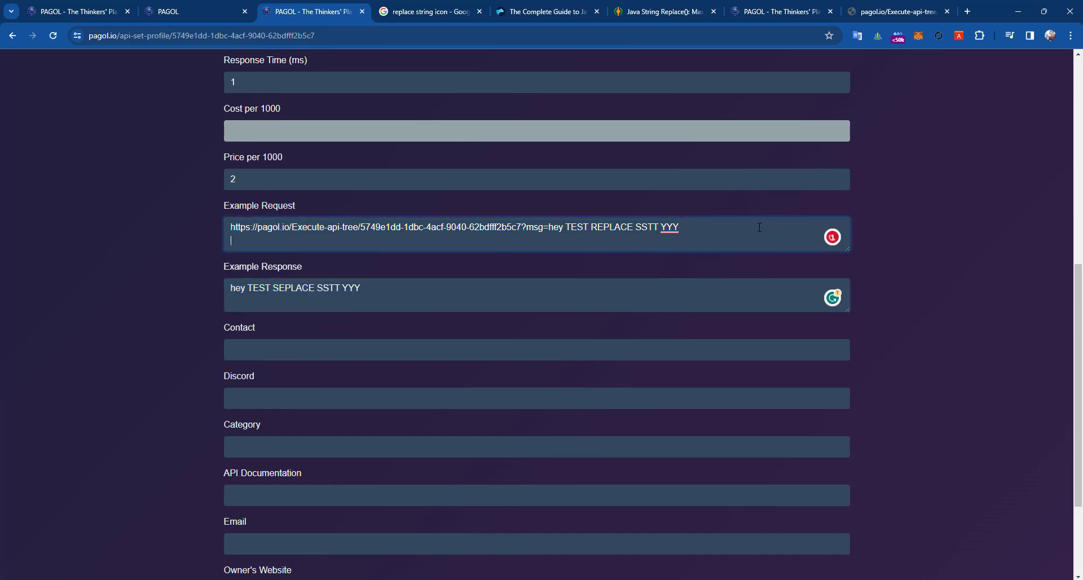
{"action": "type", "text": "{"}
{"action": "key", "text": "BackSpace"}
{"action": "key", "text": "BackSpace"}
- Type the pagol.io contact e-mail address into the Contact field
{"action": "left_click", "coordinate": [299, 350]}
{"action": "left_click", "coordinate": [219, 362]}
{"action": "double_click", "coordinate": [249, 350]}
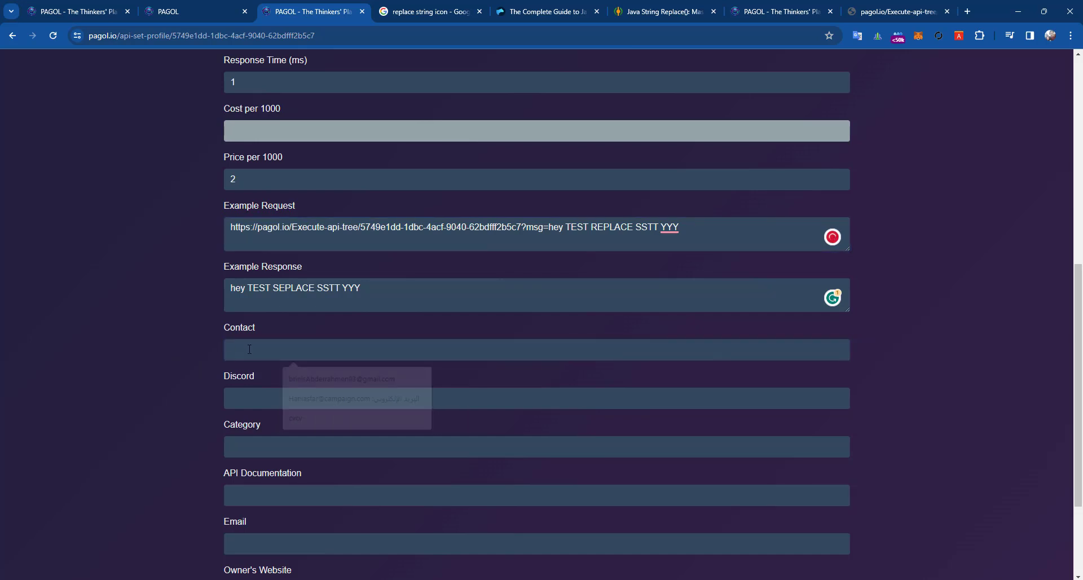
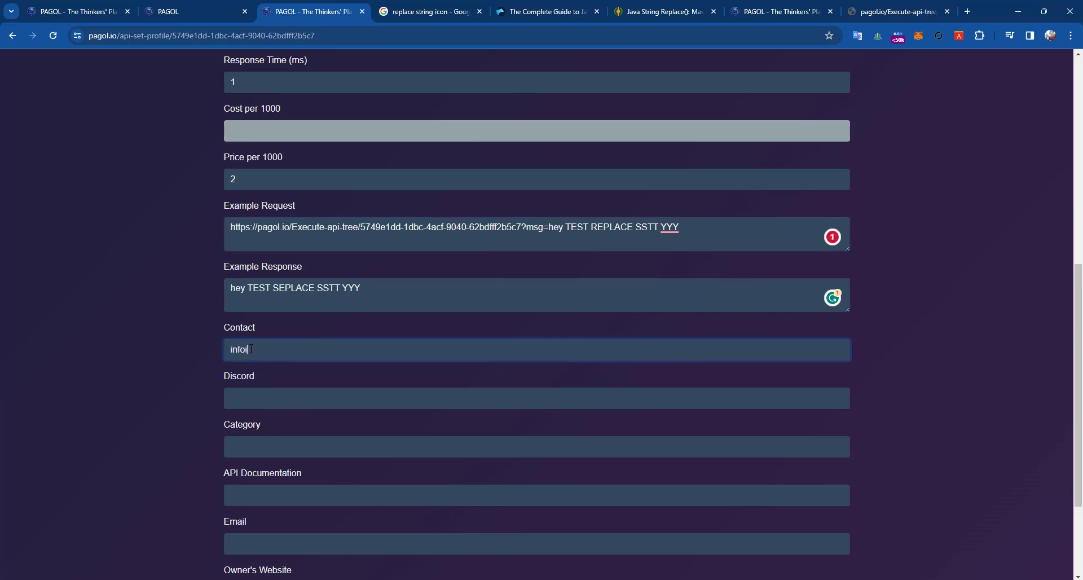
{"action": "left_click", "coordinate": [252, 349]}
{"action": "key", "text": "BackSpace"}
{"action": "type", "text": "@"}
{"action": "key", "text": "BackSpace"}
{"action": "type", "text": "io"}
- Leave Discord and Category blank and move on to API Documentation
{"action": "left_click", "coordinate": [265, 399]}
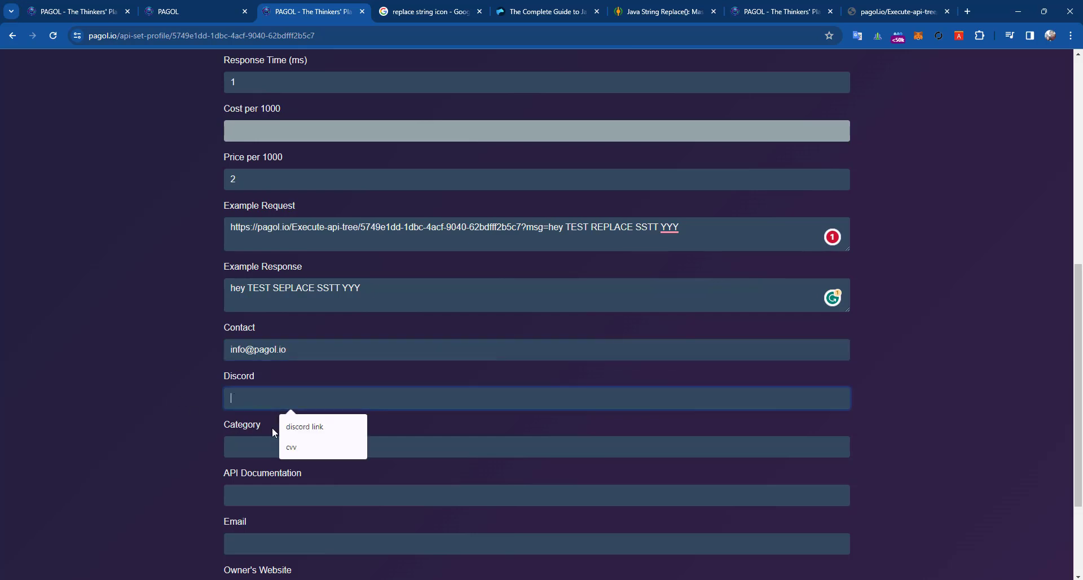
{"action": "scroll", "coordinate": [257, 407], "scroll_direction": "down", "scroll_amount": 3}
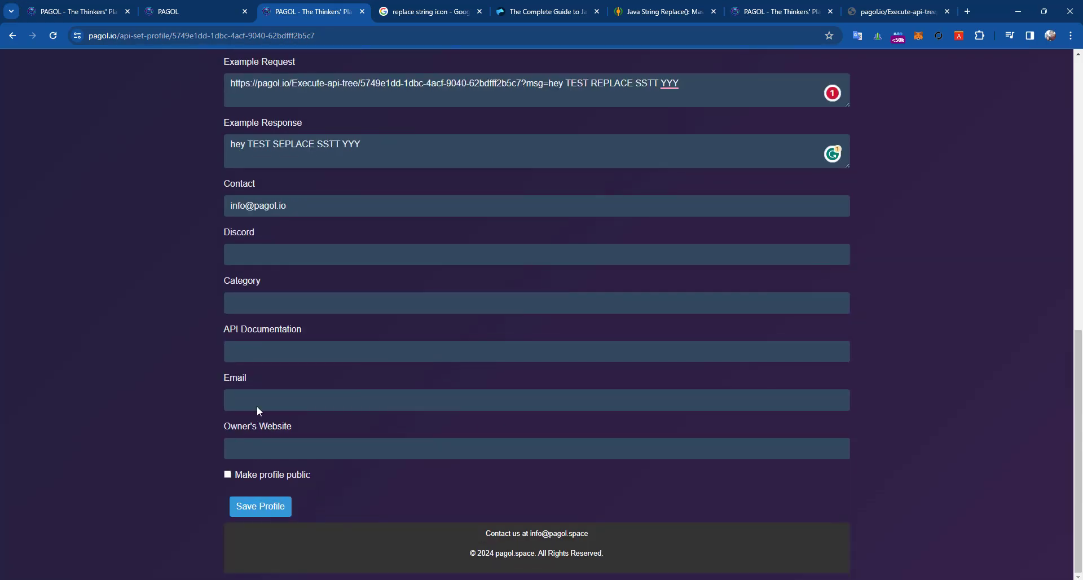
{"action": "left_click", "coordinate": [236, 289]}
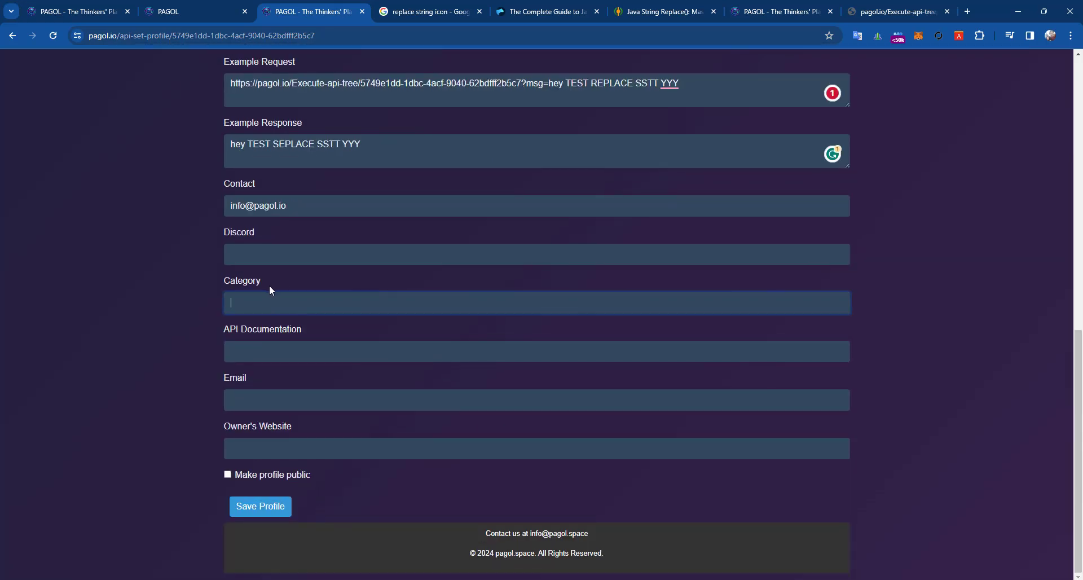
{"action": "left_click", "coordinate": [281, 360]}
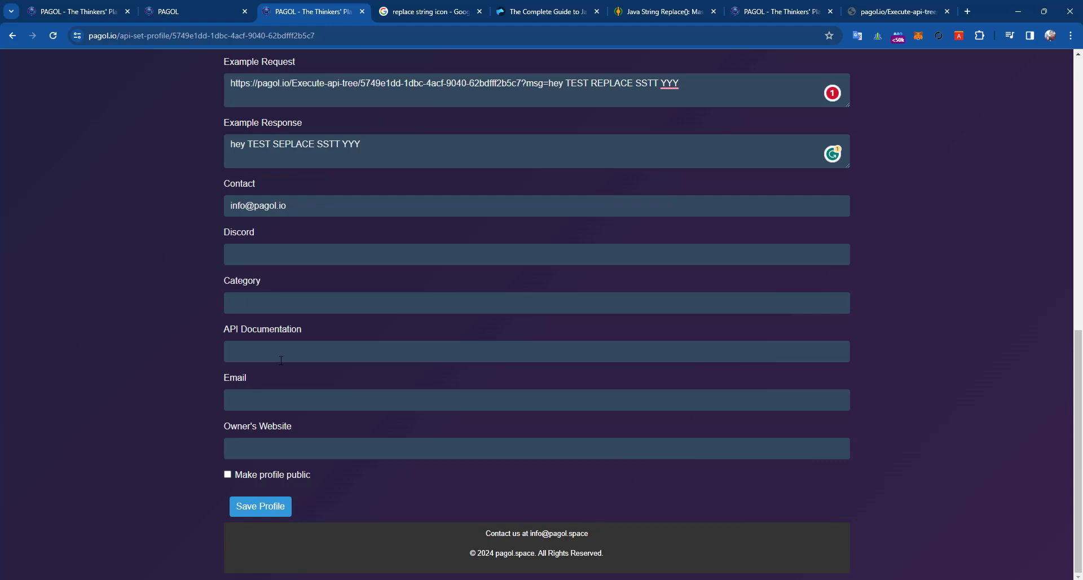
{"action": "left_click", "coordinate": [235, 346]}
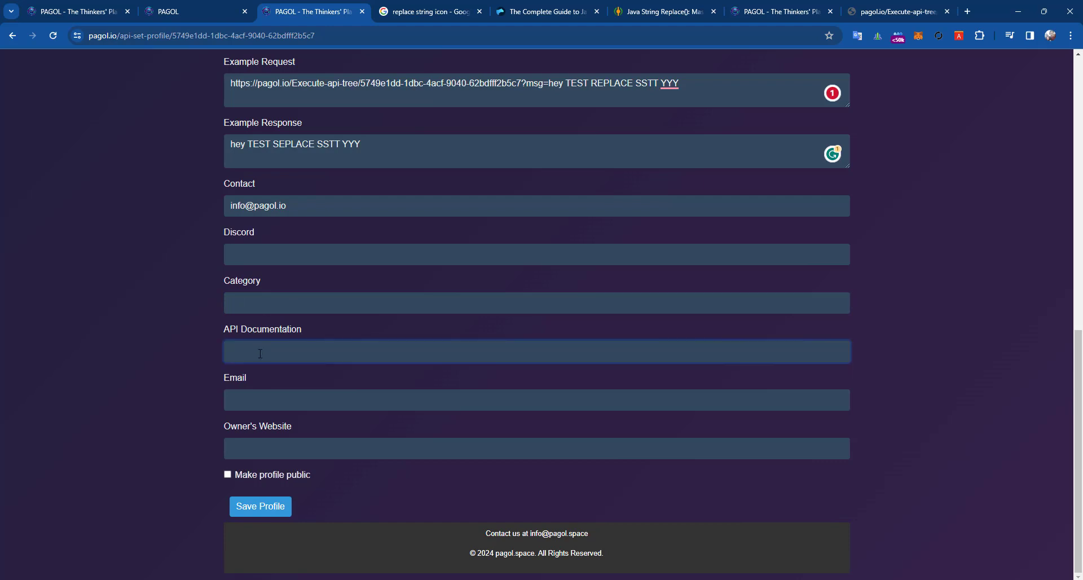
- Put the Execute-api-tree test URL with msg=hey TEST REPLACE SSTT YYY into API Documentation
{"action": "left_click", "coordinate": [906, 13]}
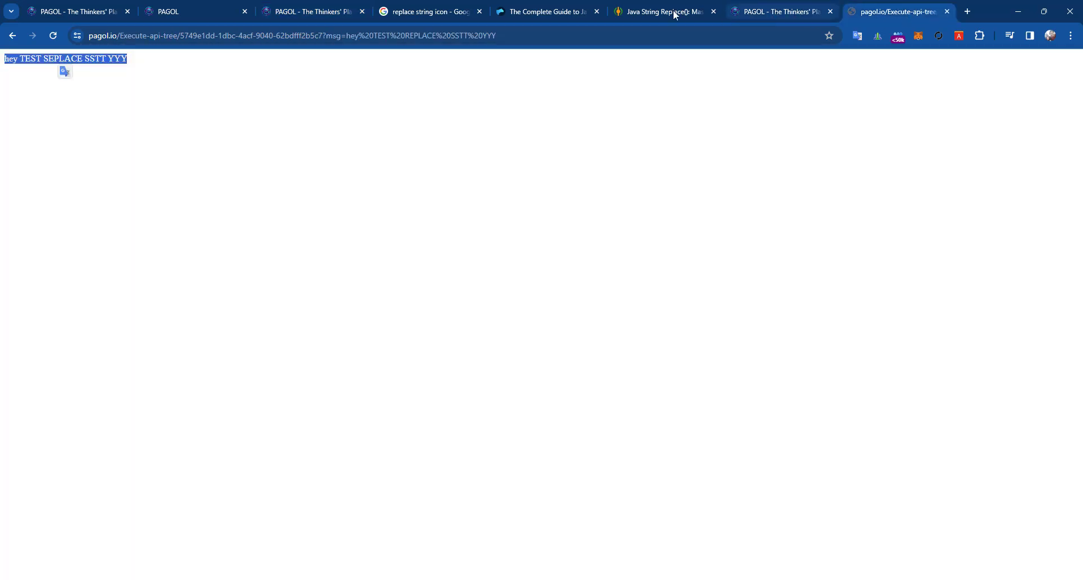
{"action": "left_click", "coordinate": [673, 11]}
{"action": "left_click", "coordinate": [461, 39]}
{"action": "left_click", "coordinate": [881, 11]}
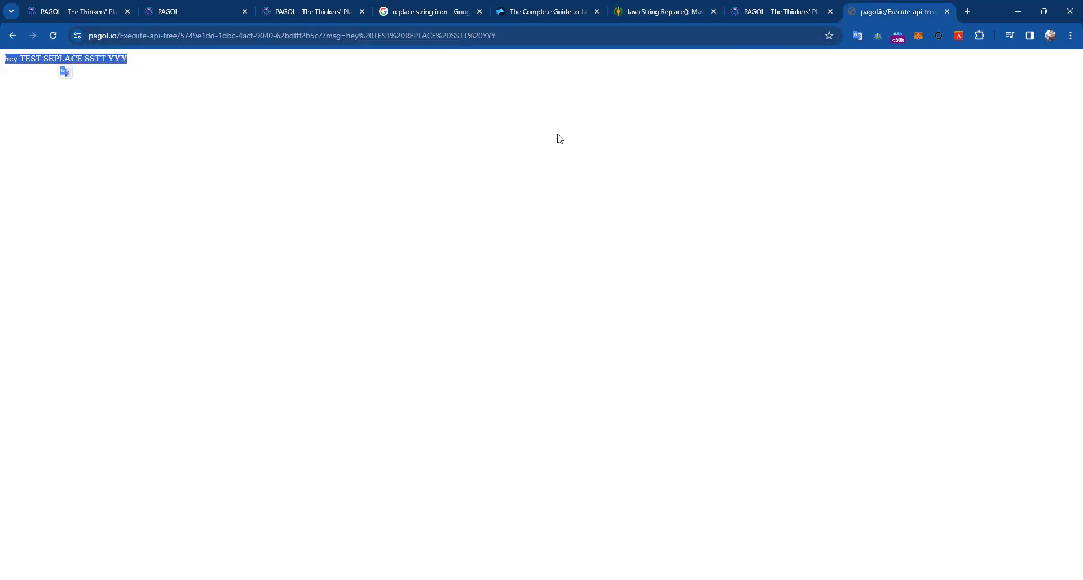
{"action": "left_click", "coordinate": [555, 6]}
{"action": "left_click", "coordinate": [903, 12]}
{"action": "left_click", "coordinate": [337, 37]}
{"action": "key", "text": "ctrl+c"}
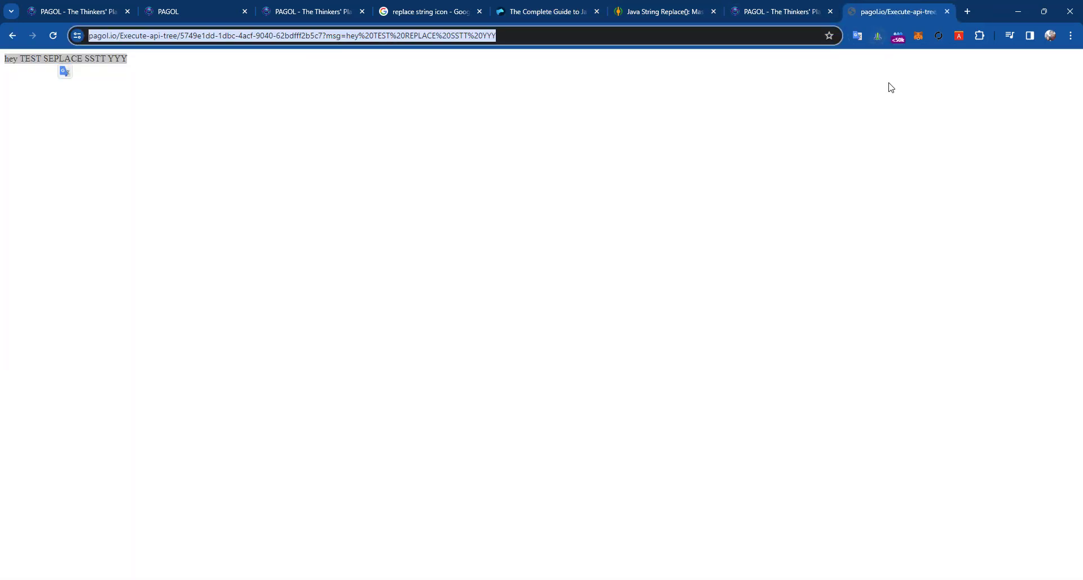
{"action": "left_click", "coordinate": [274, 6]}
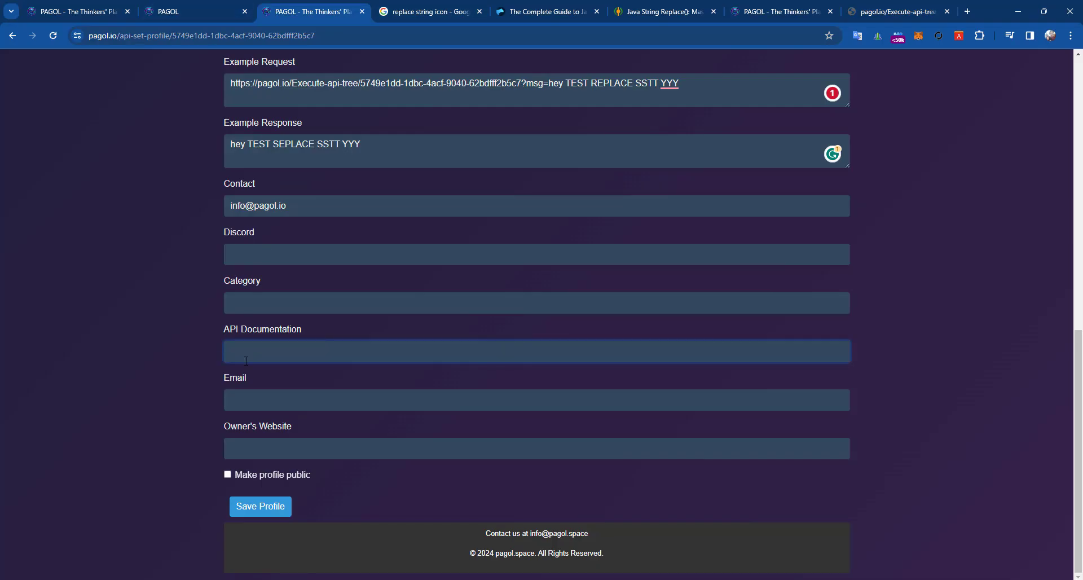
{"action": "key", "text": "ctrl+v"}
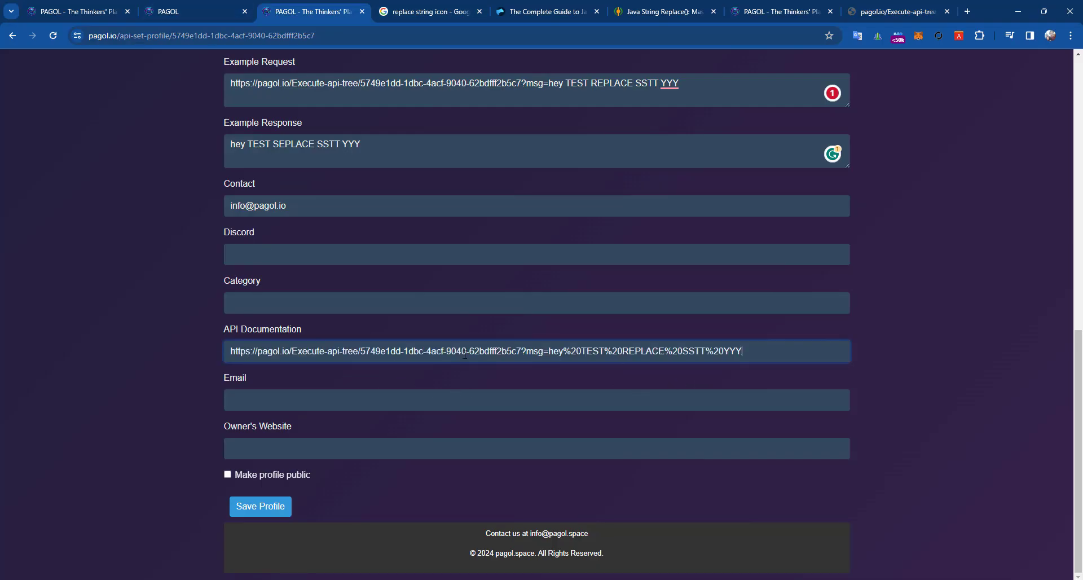
{"action": "scroll", "coordinate": [545, 345], "scroll_direction": "up", "scroll_amount": 1}
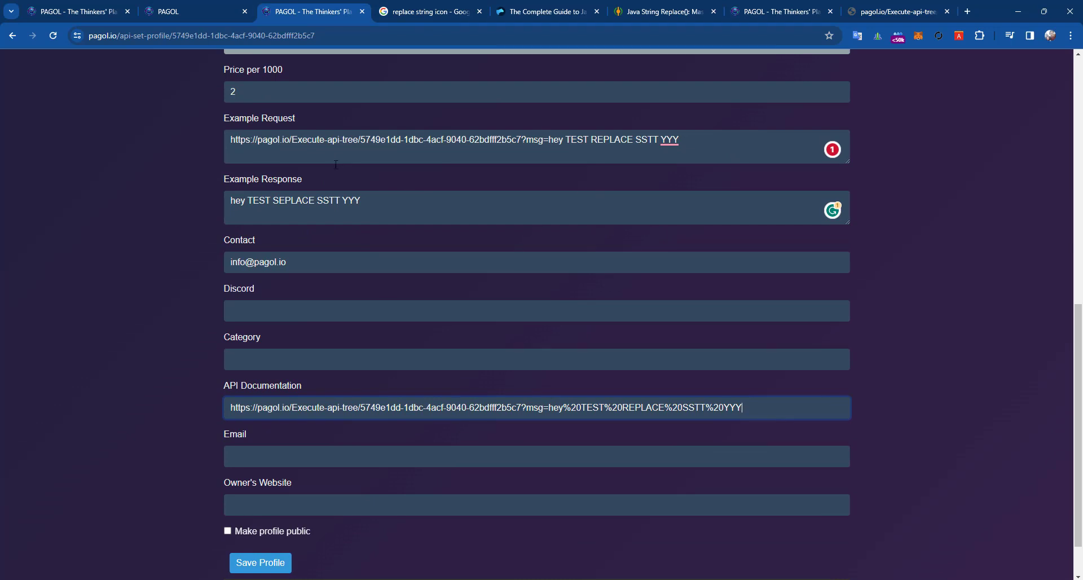
{"action": "left_click", "coordinate": [257, 453]}
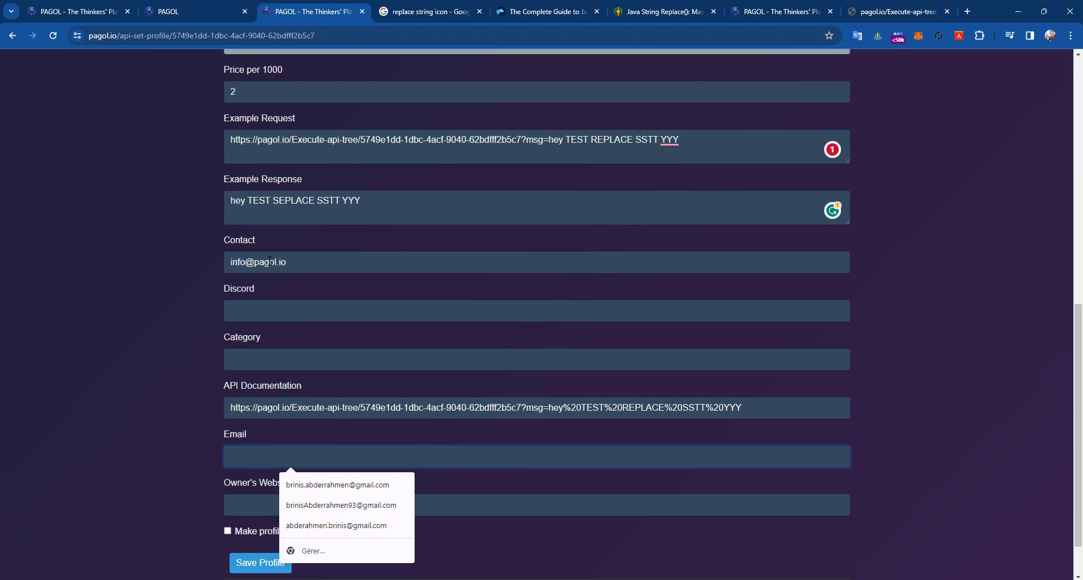
- Copy the Contact e-mail address into the Email field
{"action": "triple_click", "coordinate": [270, 261]}
{"action": "key", "text": "ctrl+c"}
{"action": "left_click", "coordinate": [252, 457]}
{"action": "key", "text": "ctrl+v"}
{"action": "triple_click", "coordinate": [267, 268]}
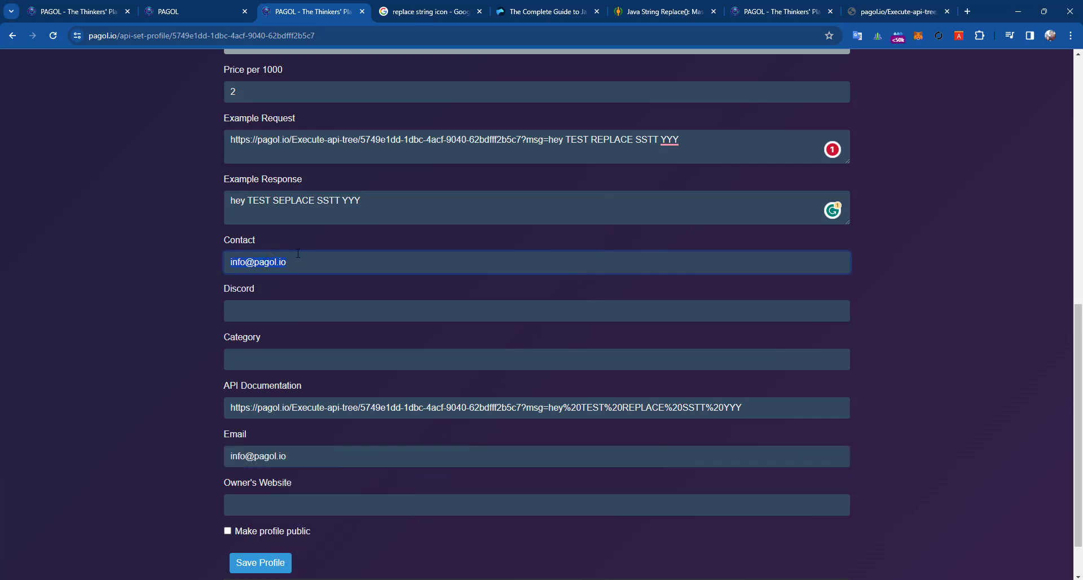
{"action": "scroll", "coordinate": [265, 339], "scroll_direction": "down", "scroll_amount": 1}
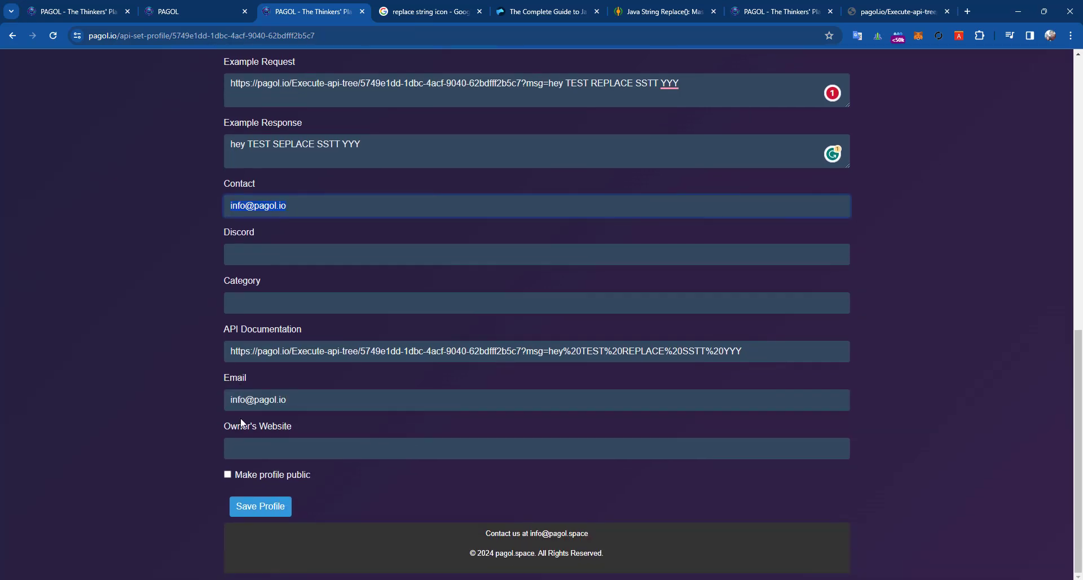
- Change the e-mail addresses' domain from .io to pagol.space
{"action": "left_click", "coordinate": [253, 449]}
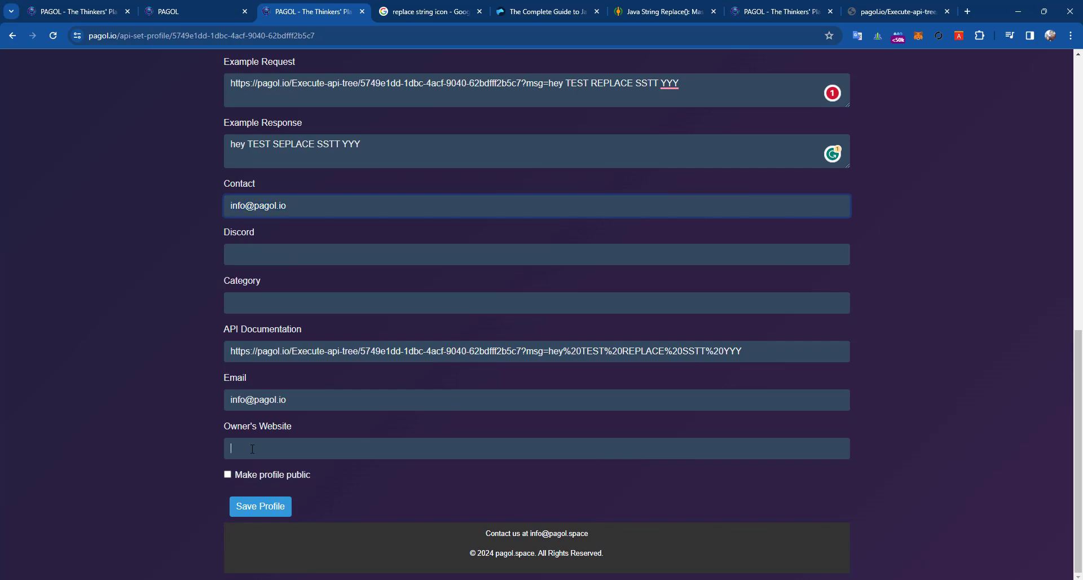
{"action": "triple_click", "coordinate": [304, 402]}
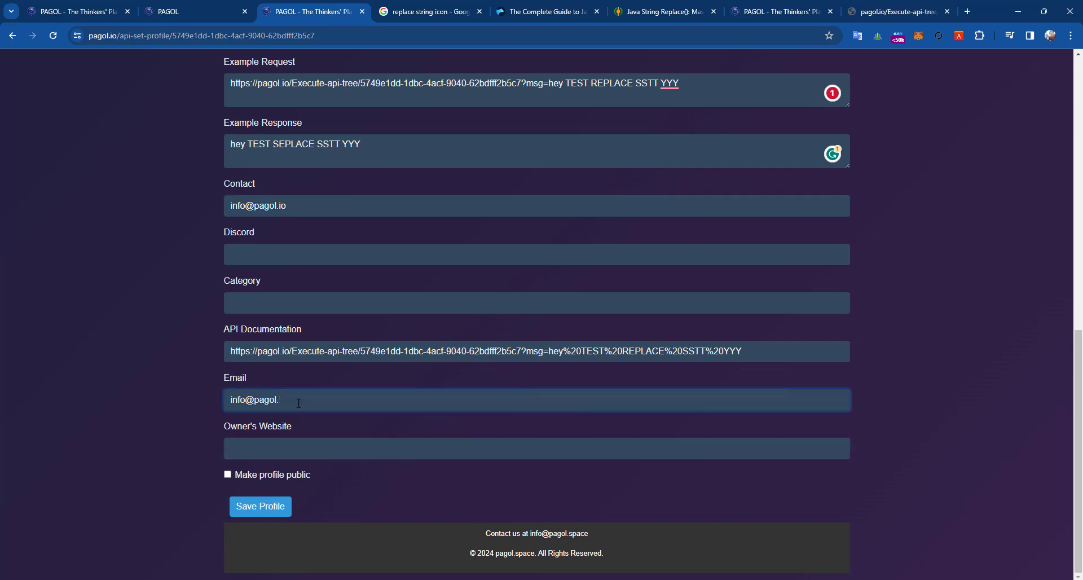
{"action": "type", "text": "space"}
{"action": "double_click", "coordinate": [281, 206]}
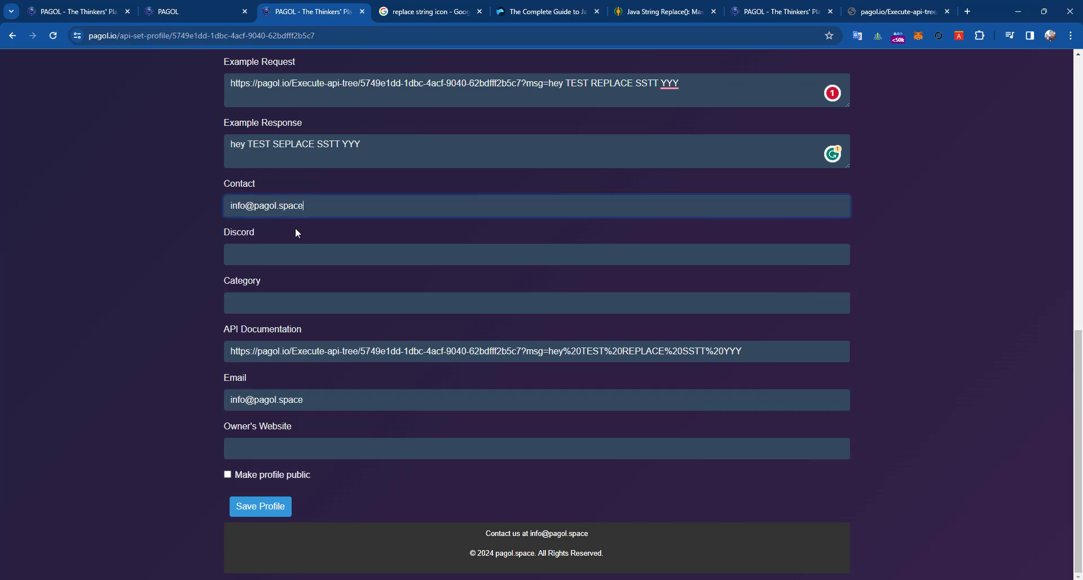
{"action": "double_click", "coordinate": [276, 401]}
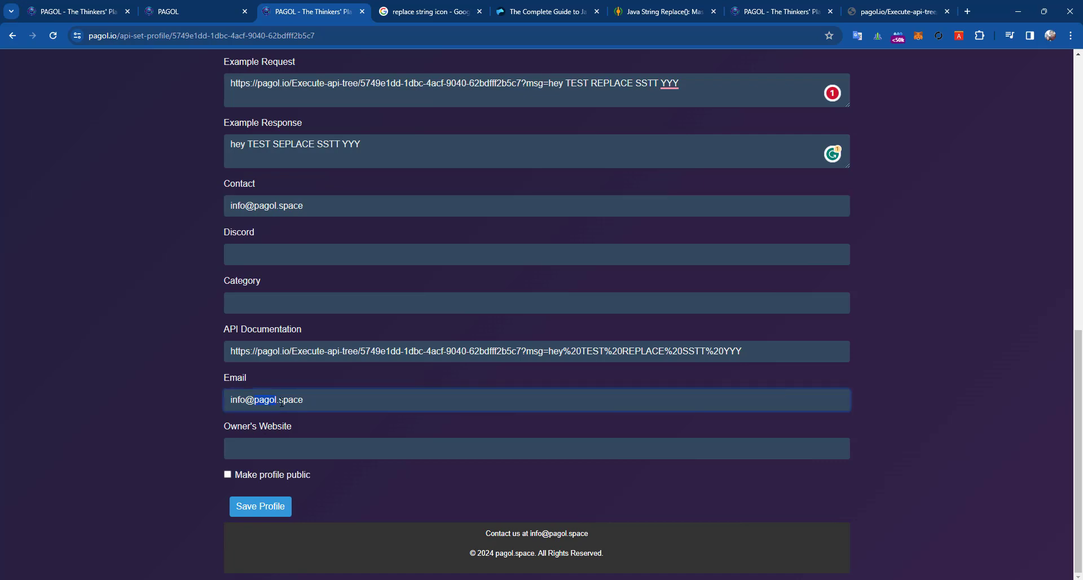
- Fill Owner's Website from the address, make the profile public and attempt to save
{"action": "left_click", "coordinate": [285, 451]}
{"action": "key", "text": "ctrl+v"}
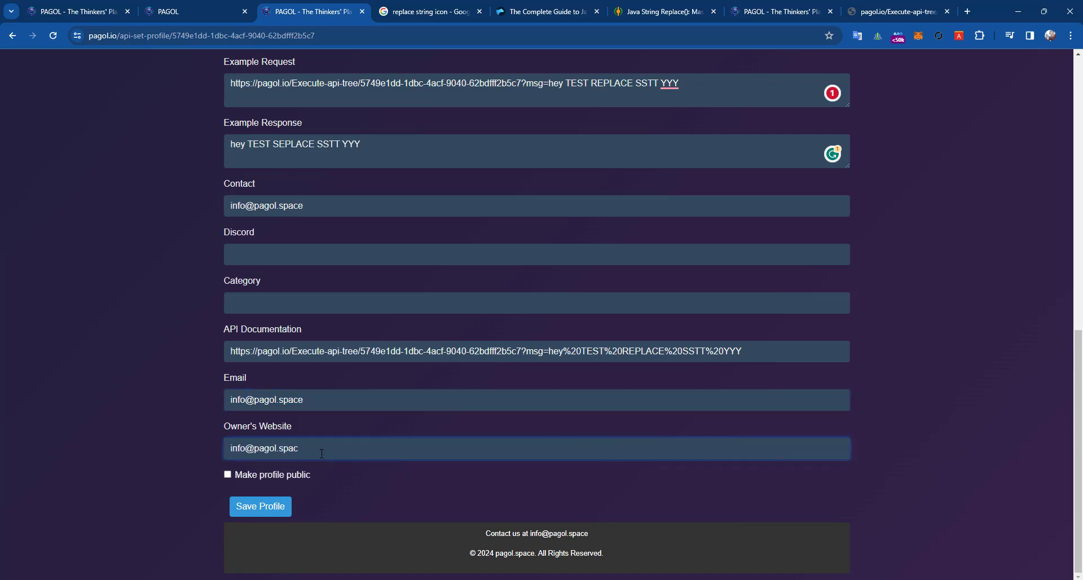
{"action": "key", "text": "BackSpace"}
{"action": "key", "text": "BackSpace"}
{"action": "type", "text": "io"}
{"action": "left_click", "coordinate": [228, 476]}
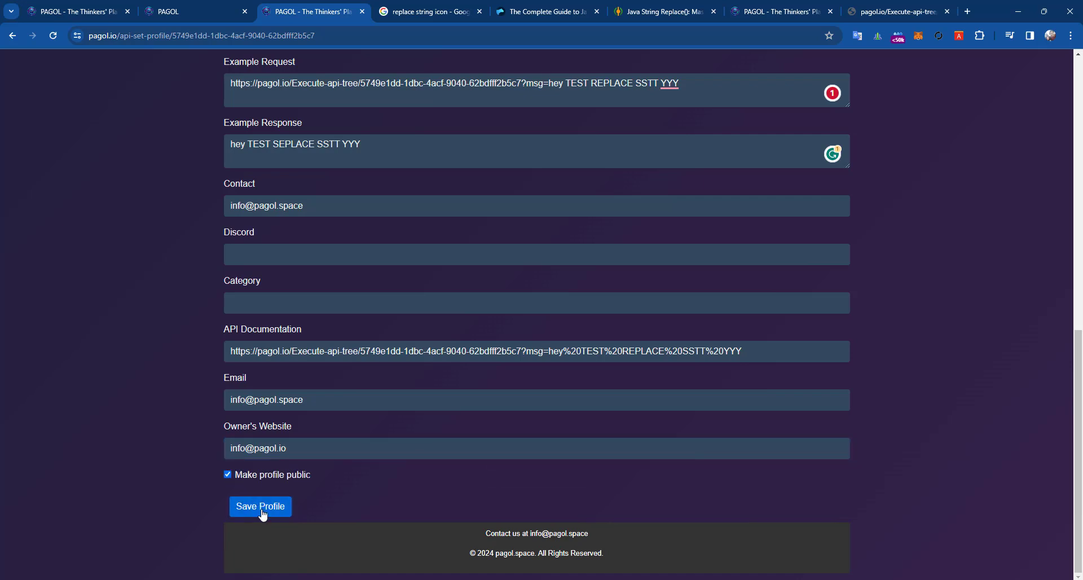
{"action": "left_click", "coordinate": [260, 508]}
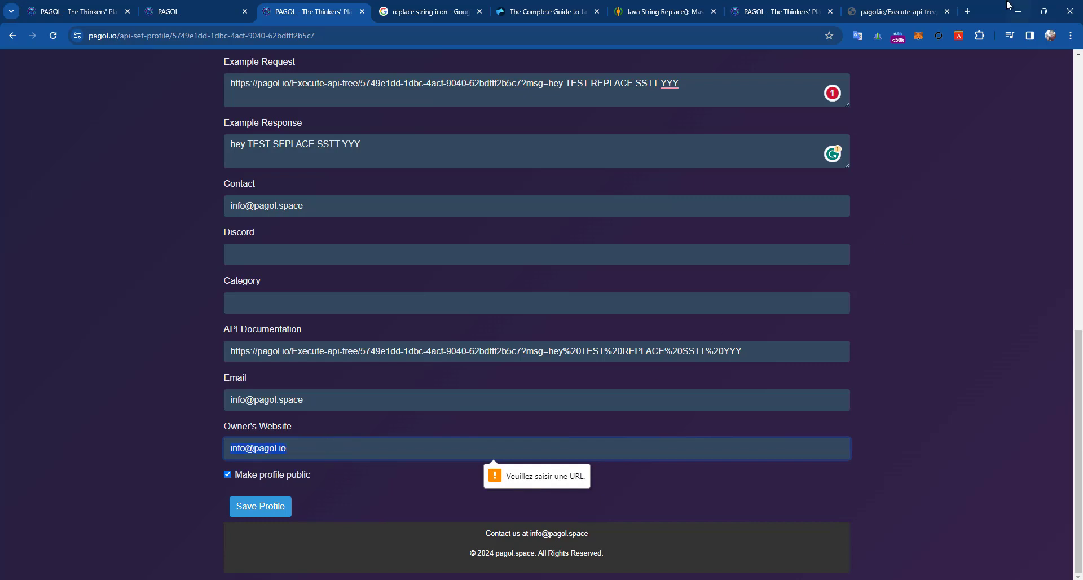
- Search the pasted contact address in a new tab and trim it to load the pagol.io site
{"action": "left_click", "coordinate": [968, 11]}
{"action": "key", "text": "ctrl+v"}
{"action": "key", "text": "Return"}
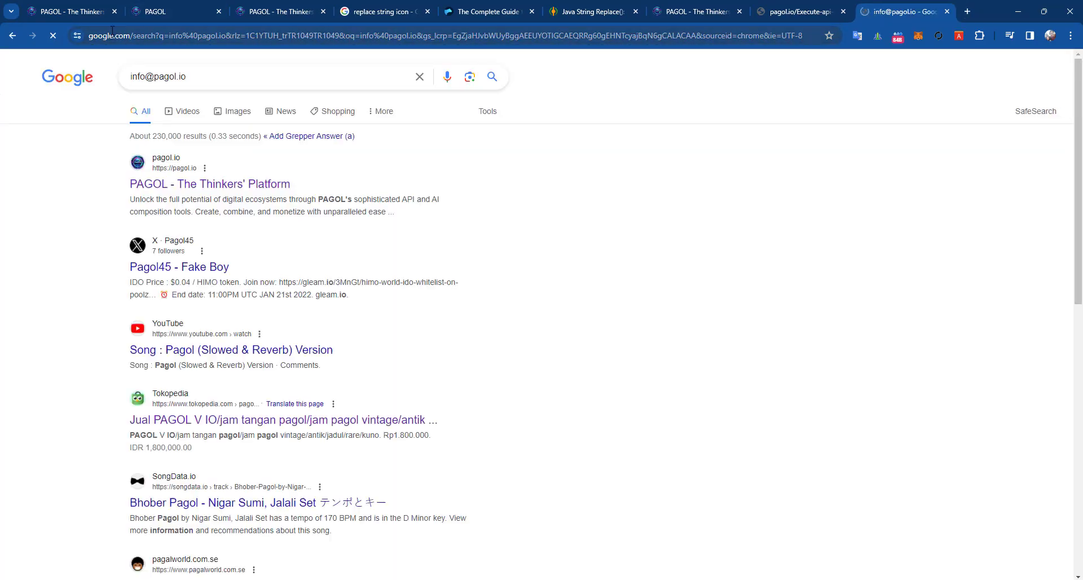
{"action": "triple_click", "coordinate": [183, 74]}
{"action": "left_click", "coordinate": [157, 35]}
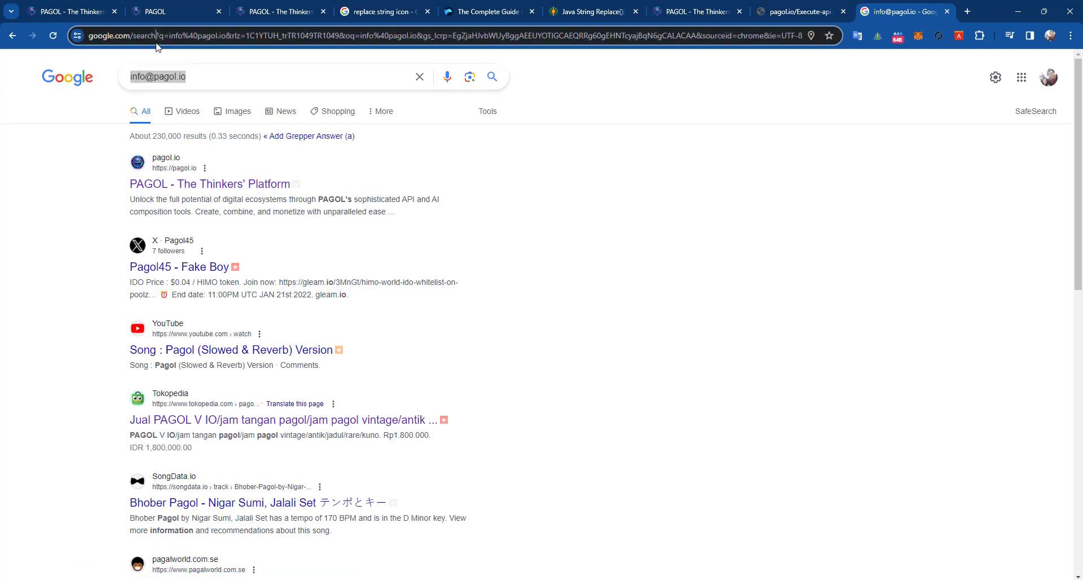
{"action": "key", "text": "ctrl+v"}
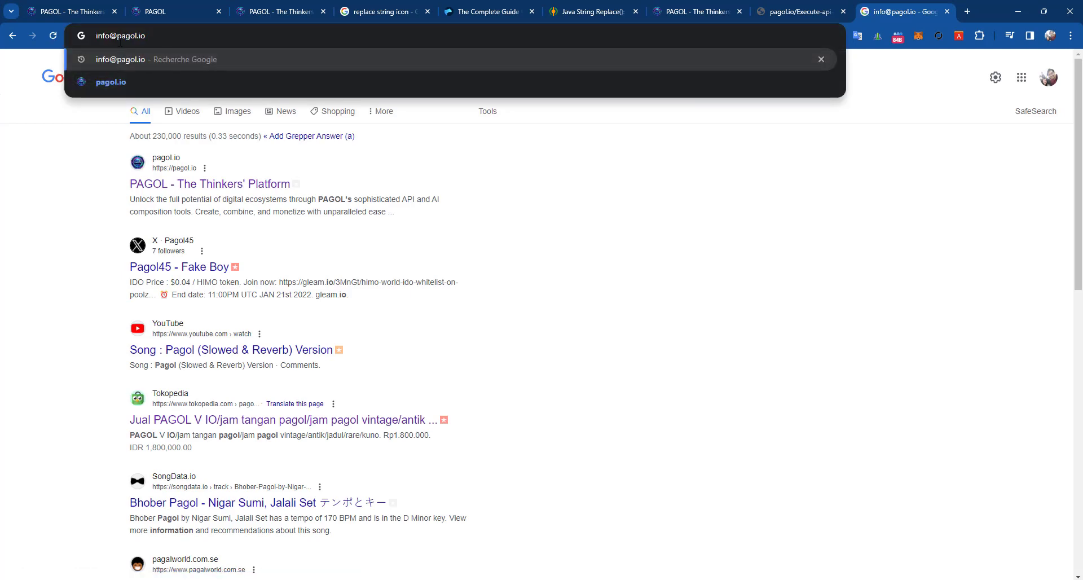
{"action": "left_click", "coordinate": [121, 36]}
{"action": "key", "text": "BackSpace"}
{"action": "key", "text": "BackSpace"}
{"action": "key", "text": "BackSpace"}
{"action": "key", "text": "BackSpace"}
{"action": "key", "text": "BackSpace"}
{"action": "key", "text": "Return"}
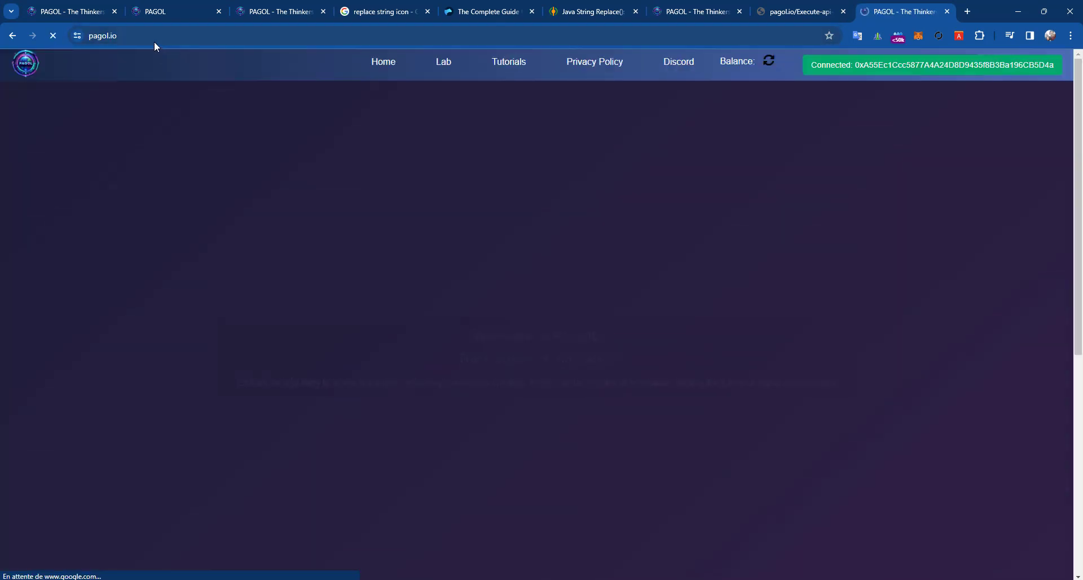
{"action": "left_click", "coordinate": [120, 41]}
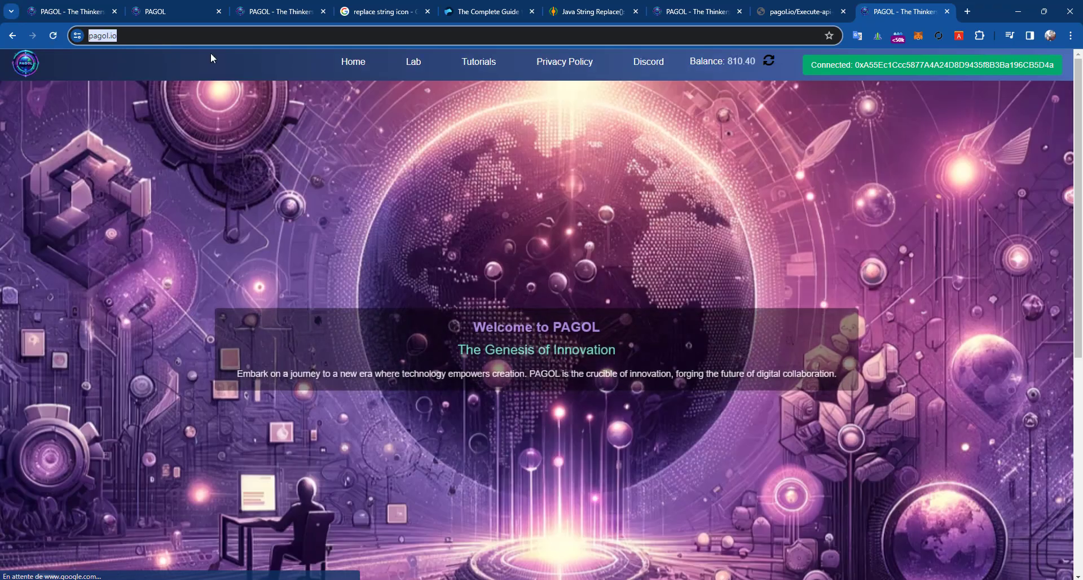
{"action": "left_click", "coordinate": [120, 41]}
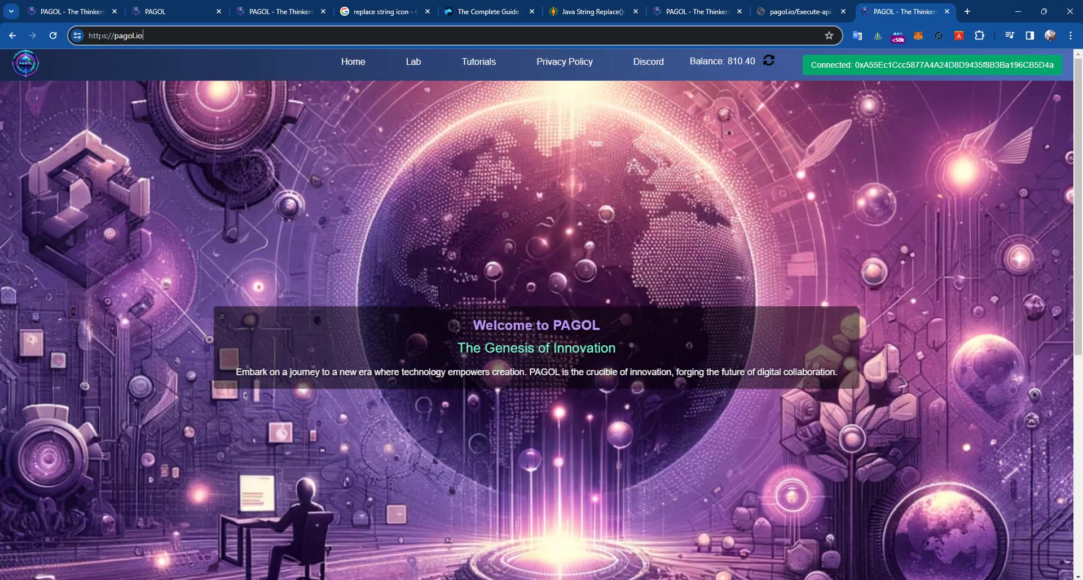
{"action": "left_click", "coordinate": [276, 6]}
{"action": "key", "text": "ctrl+a"}
{"action": "key", "text": "ctrl+v"}
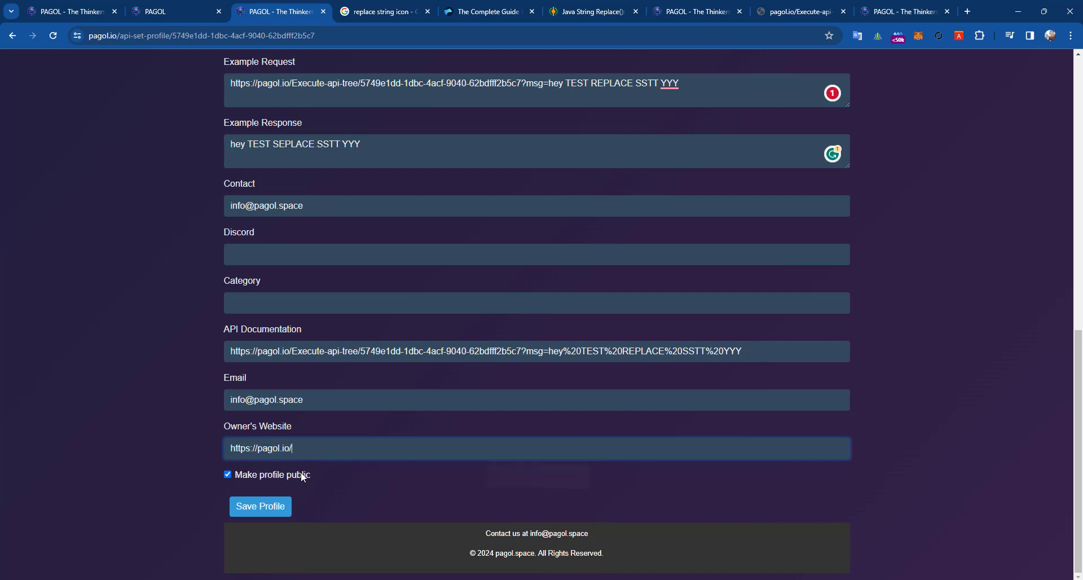
{"action": "left_click", "coordinate": [261, 508]}
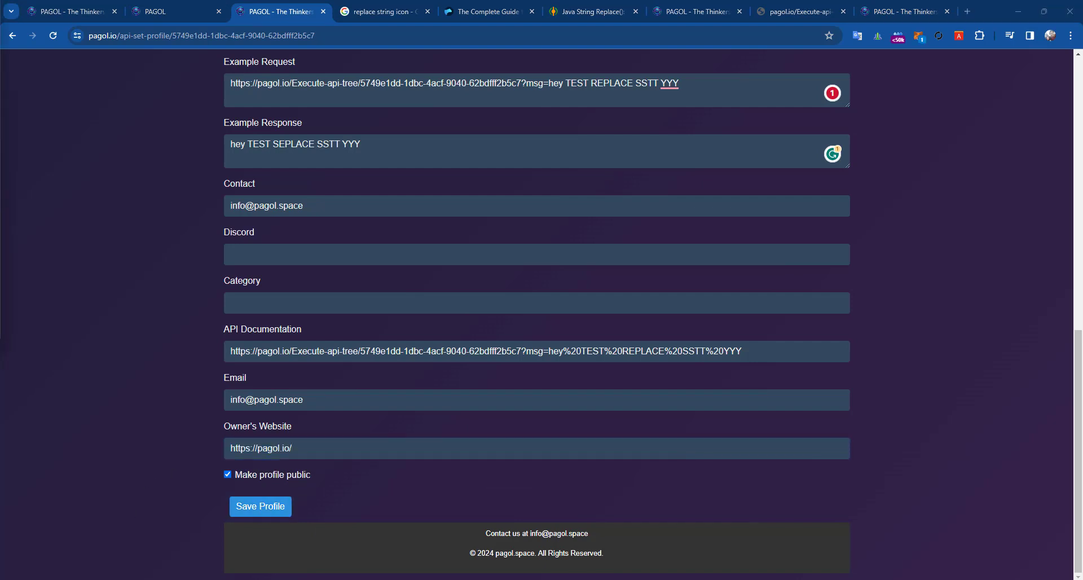
- Reposition the MetaMask popup so its unlock form is fully visible
{"action": "left_click_drag", "start_coordinate": [568, 75], "coordinate": [895, 68]}
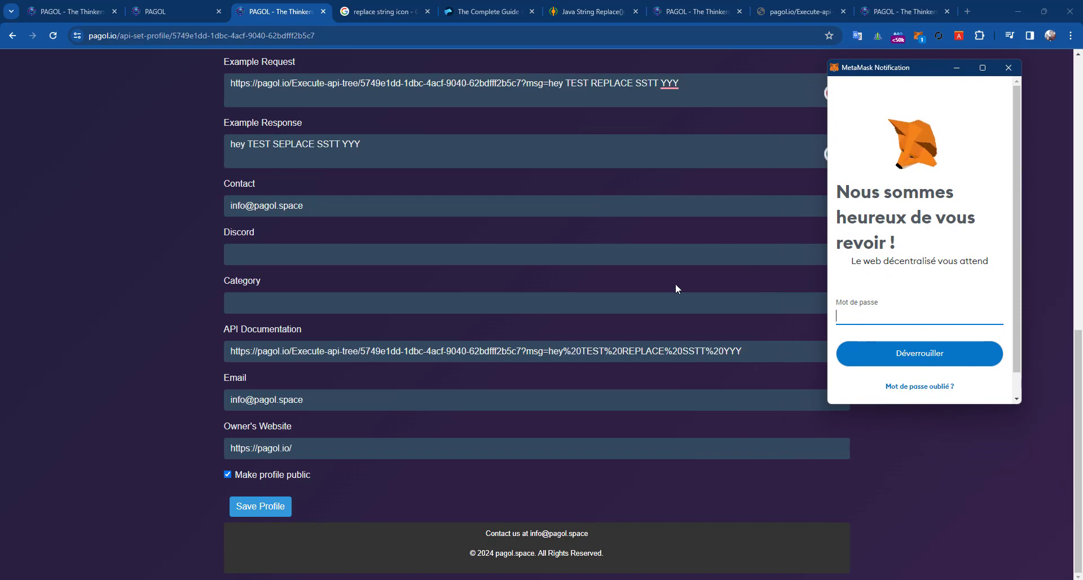
{"action": "scroll", "coordinate": [676, 285], "scroll_direction": "up", "scroll_amount": 10}
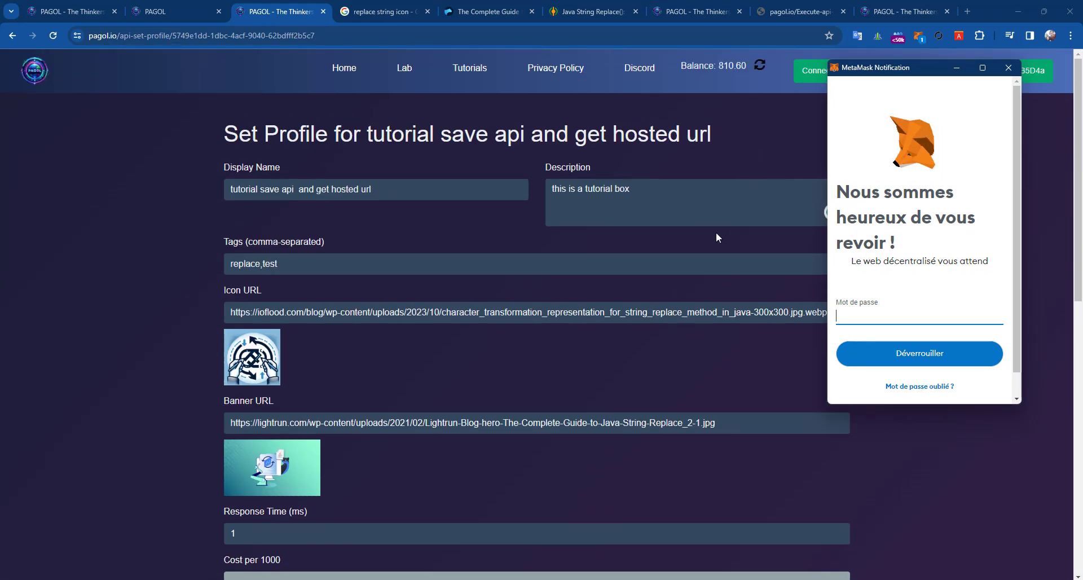
{"action": "scroll", "coordinate": [716, 232], "scroll_direction": "down", "scroll_amount": 15}
{"action": "left_click_drag", "start_coordinate": [879, 75], "coordinate": [833, 145]}
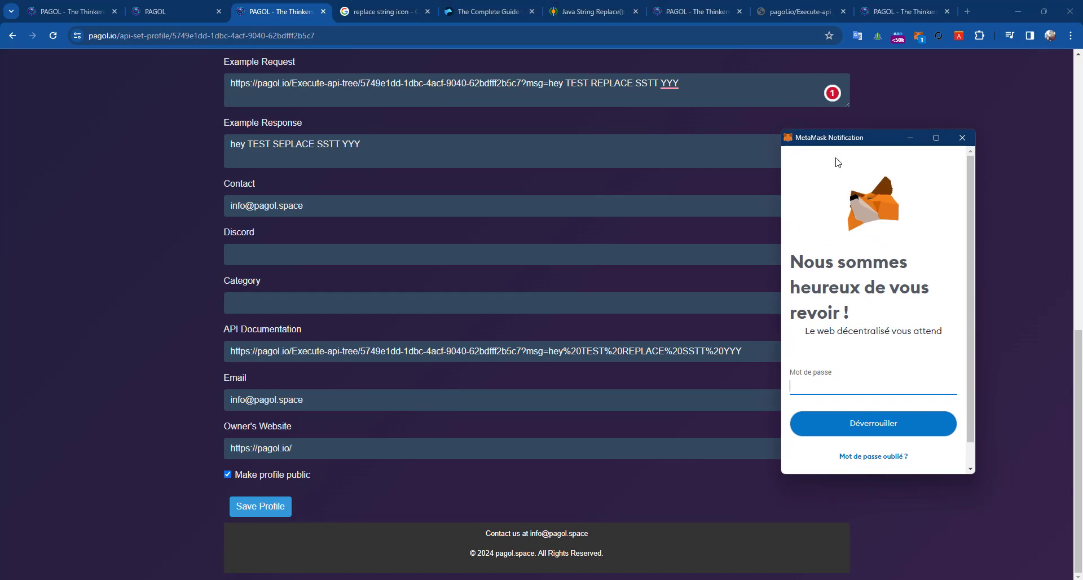
{"action": "scroll", "coordinate": [677, 277], "scroll_direction": "up", "scroll_amount": 8}
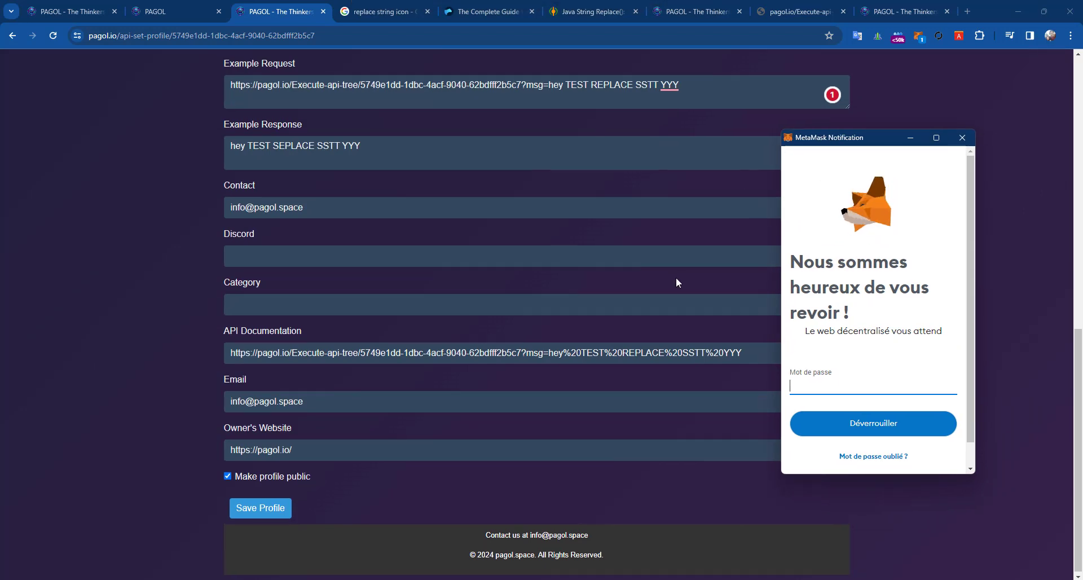
{"action": "scroll", "coordinate": [683, 282], "scroll_direction": "up", "scroll_amount": 3}
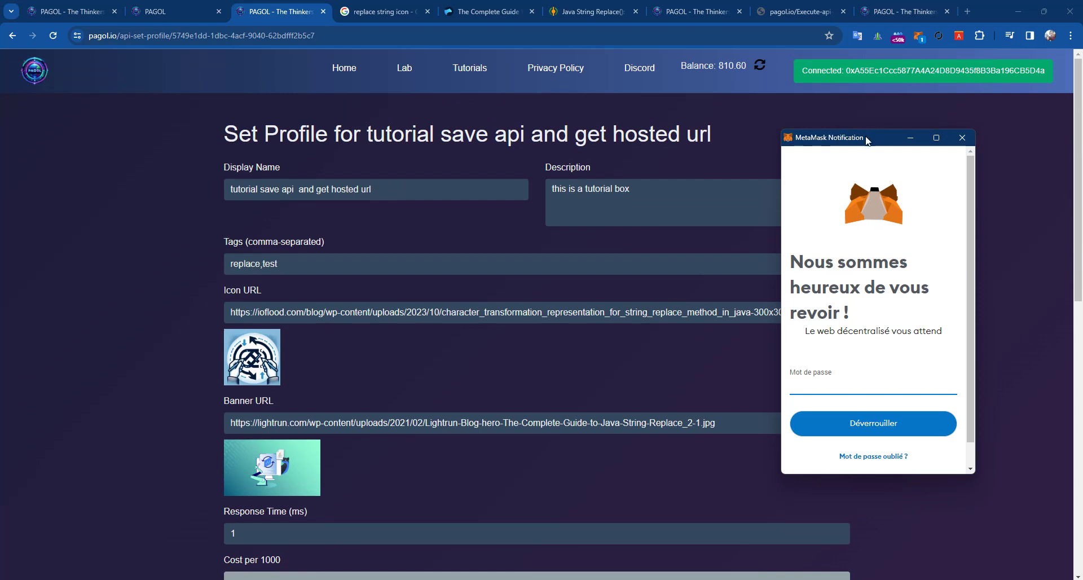
{"action": "left_click_drag", "start_coordinate": [865, 141], "coordinate": [809, 182]}
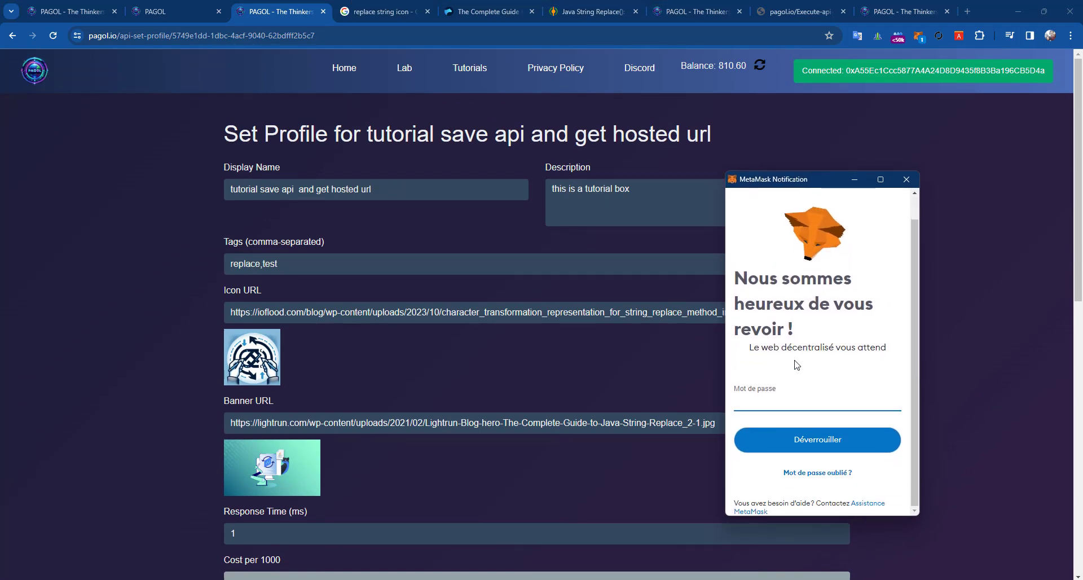
- Unlock MetaMask with the wallet password, re-entering it after the first attempt is rejected
{"action": "type", "text": "••••••••••"}
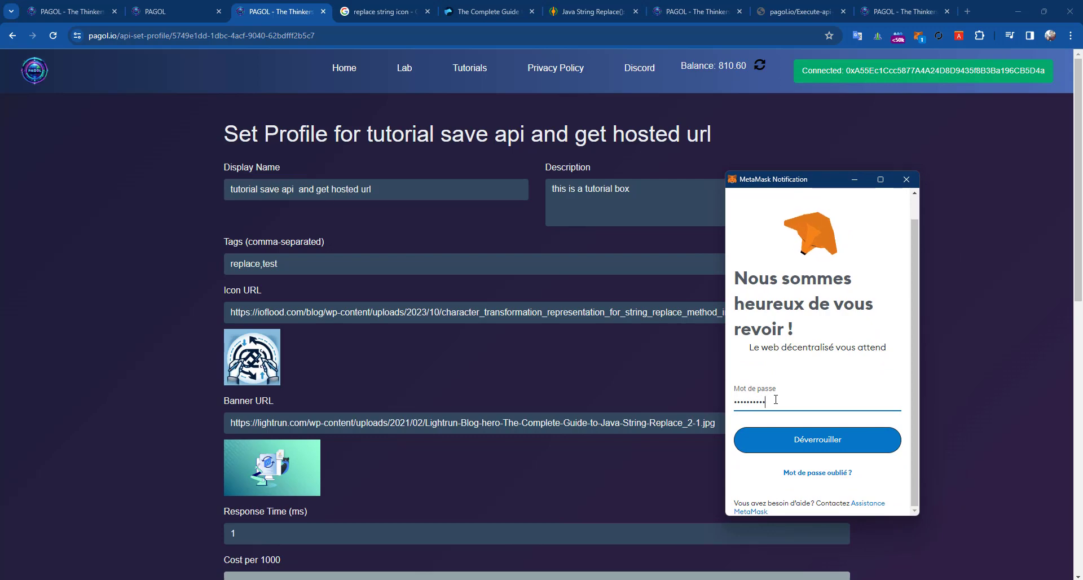
{"action": "left_click", "coordinate": [855, 445]}
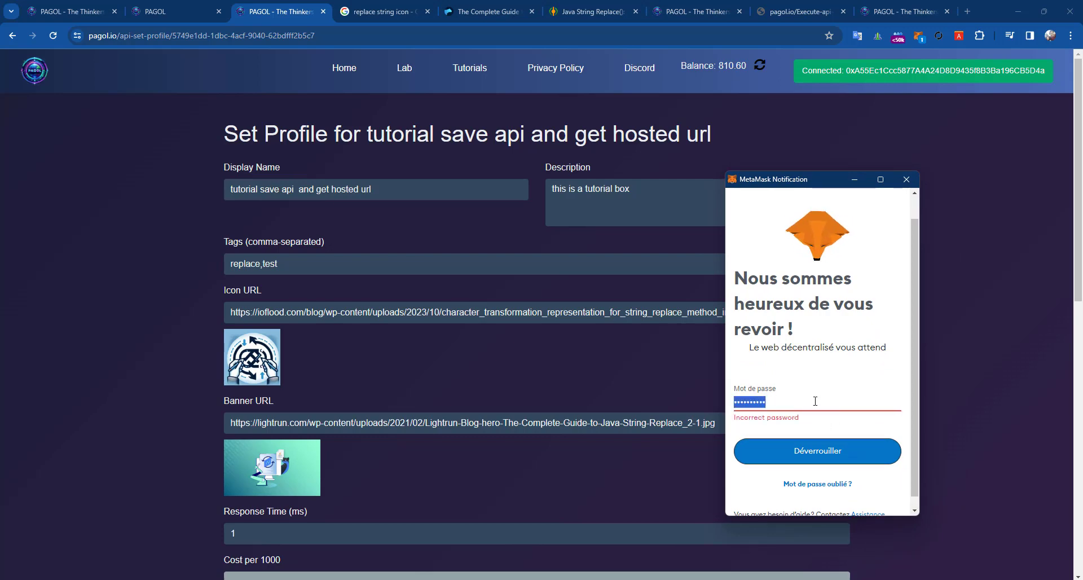
{"action": "key", "text": "BackSpace"}
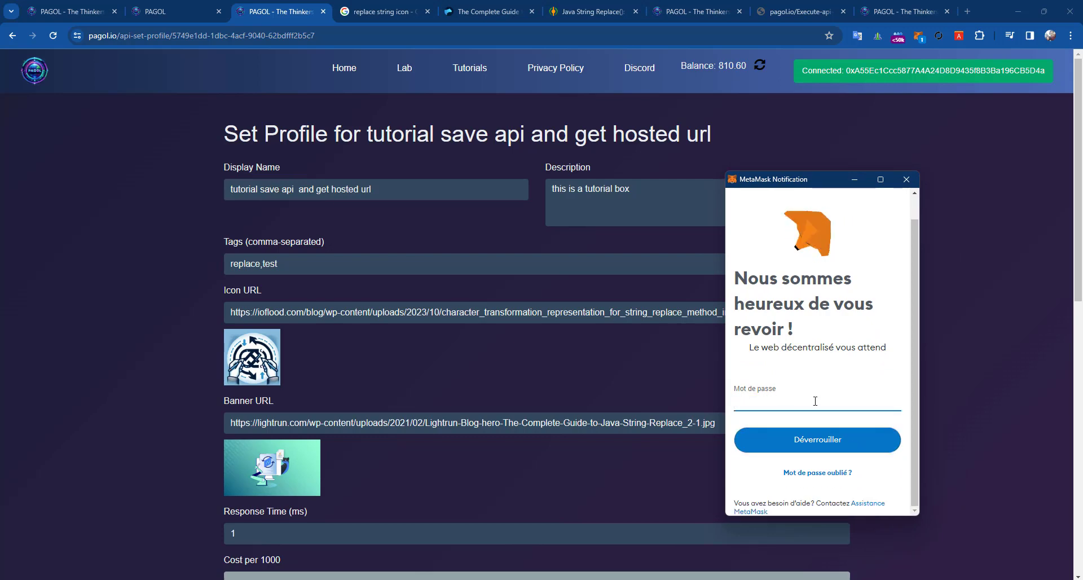
{"action": "type", "text": "•••••••"}
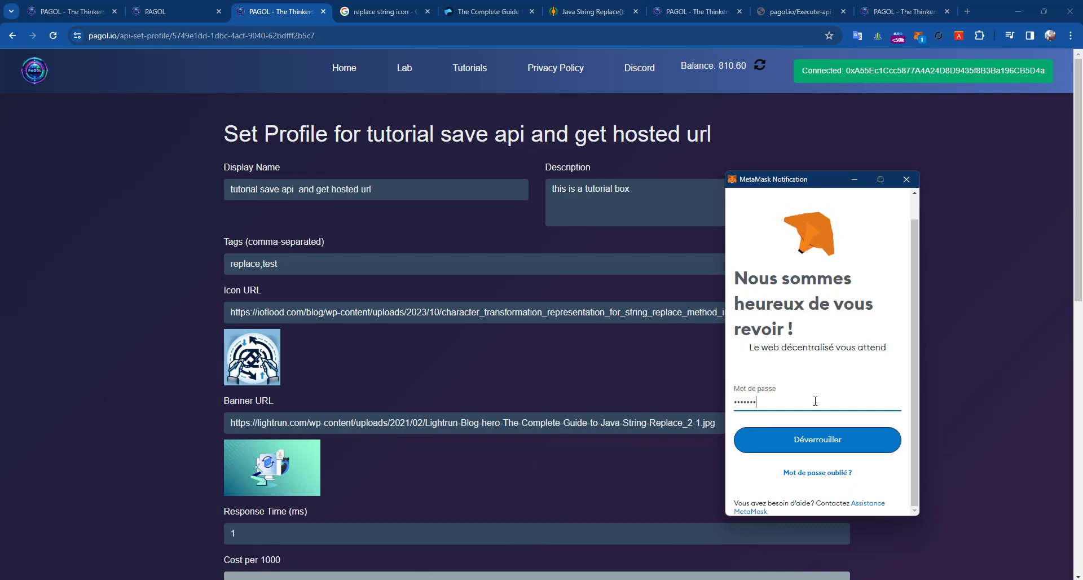
{"action": "type", "text": "•"}
{"action": "key", "text": "Return"}
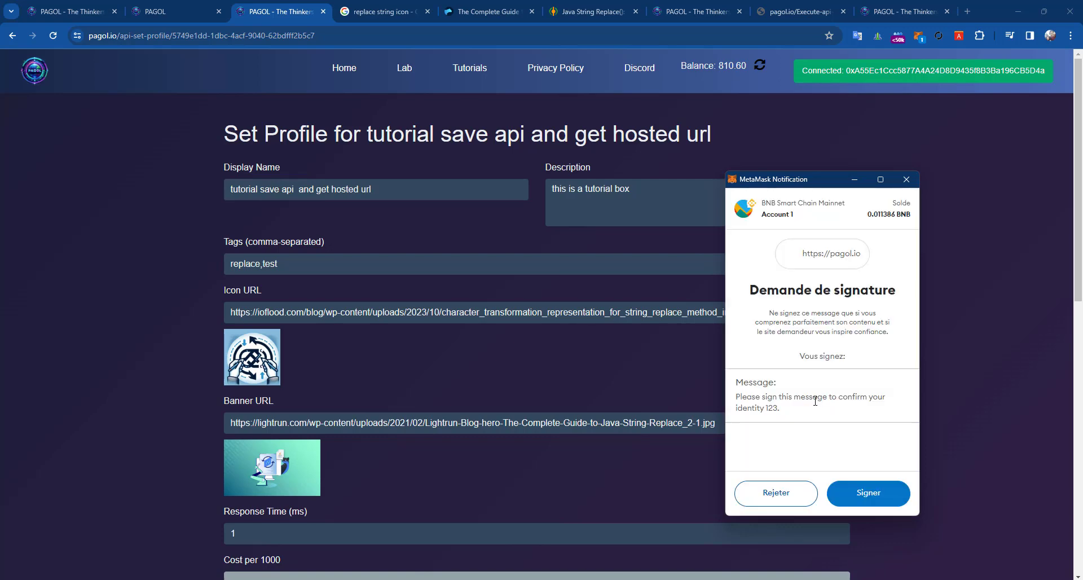
- Inspect the signature message, including its 123 value, and approve the signature request
{"action": "triple_click", "coordinate": [747, 393]}
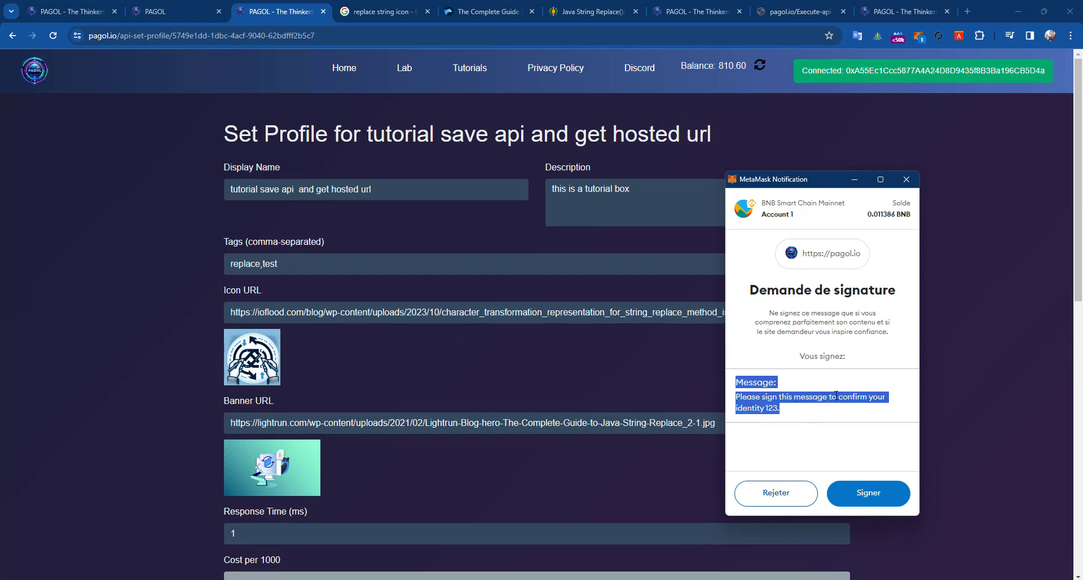
{"action": "left_click", "coordinate": [768, 412]}
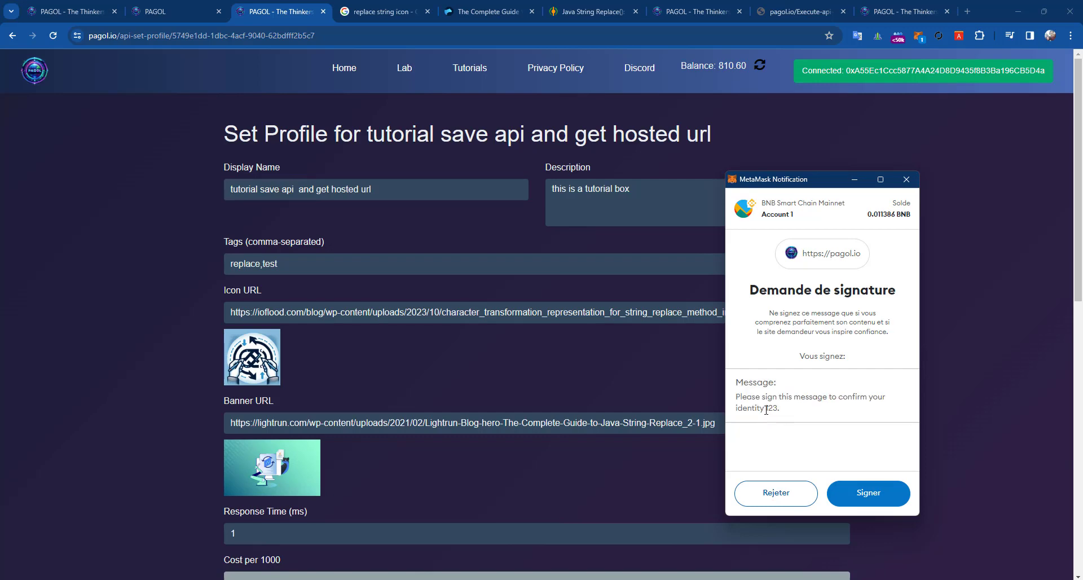
{"action": "double_click", "coordinate": [773, 409]}
{"action": "left_click", "coordinate": [770, 412]}
{"action": "left_click_drag", "start_coordinate": [808, 417], "coordinate": [723, 401]}
{"action": "left_click", "coordinate": [828, 417]}
{"action": "left_click_drag", "start_coordinate": [735, 398], "coordinate": [861, 416]}
{"action": "left_click", "coordinate": [766, 418]}
{"action": "double_click", "coordinate": [771, 409]}
{"action": "left_click", "coordinate": [772, 409]}
{"action": "double_click", "coordinate": [772, 409]}
{"action": "left_click", "coordinate": [772, 409]}
{"action": "double_click", "coordinate": [772, 409]}
{"action": "left_click", "coordinate": [772, 409]}
{"action": "left_click_drag", "start_coordinate": [797, 419], "coordinate": [735, 400]}
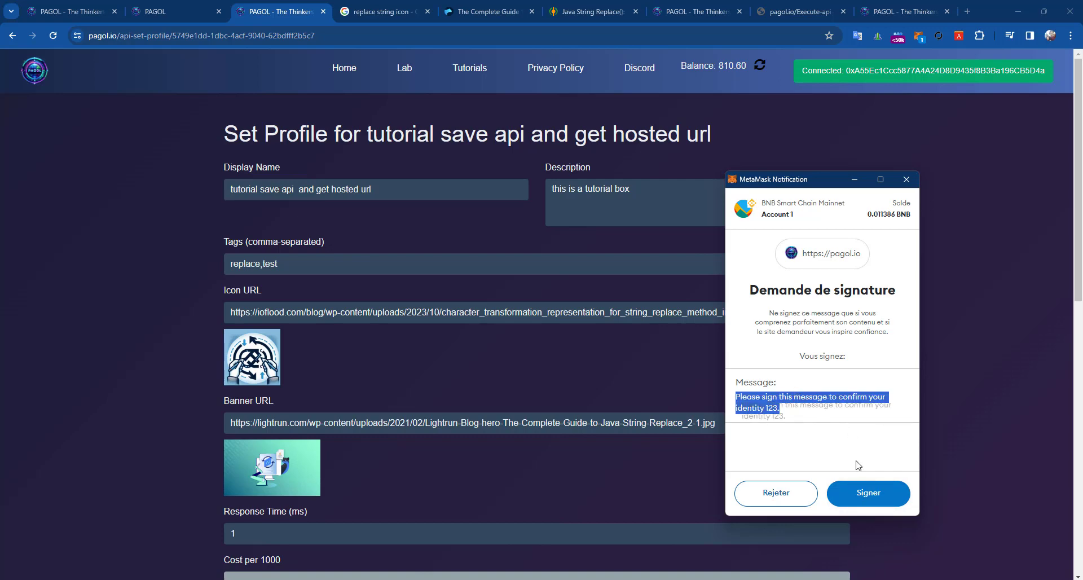
{"action": "left_click", "coordinate": [871, 493]}
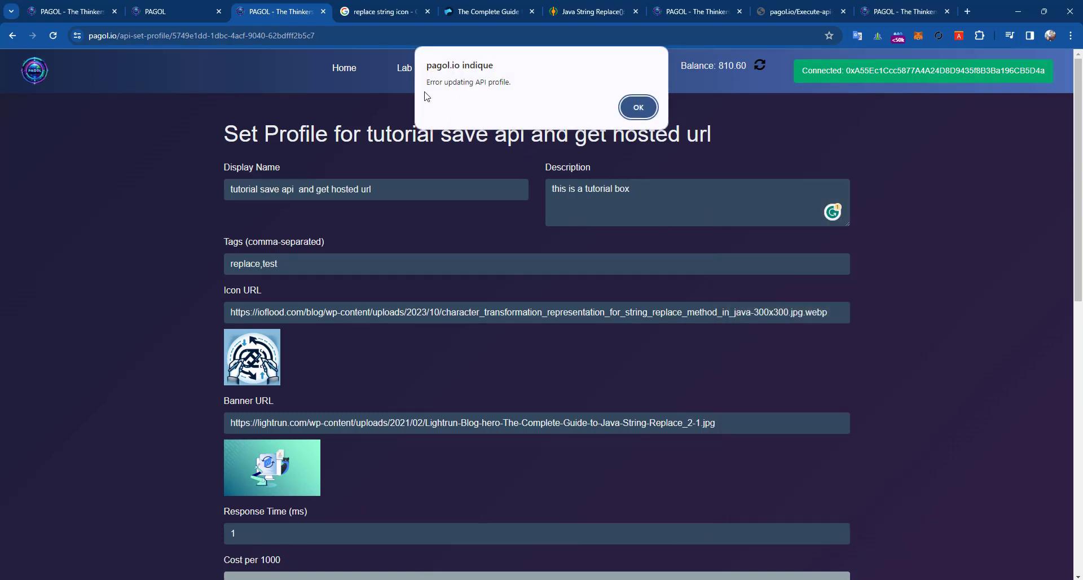
- Dismiss the update error, resubmit the profile, sign again and acknowledge the success alert
{"action": "left_click", "coordinate": [635, 107]}
{"action": "scroll", "coordinate": [629, 120], "scroll_direction": "down", "scroll_amount": 10}
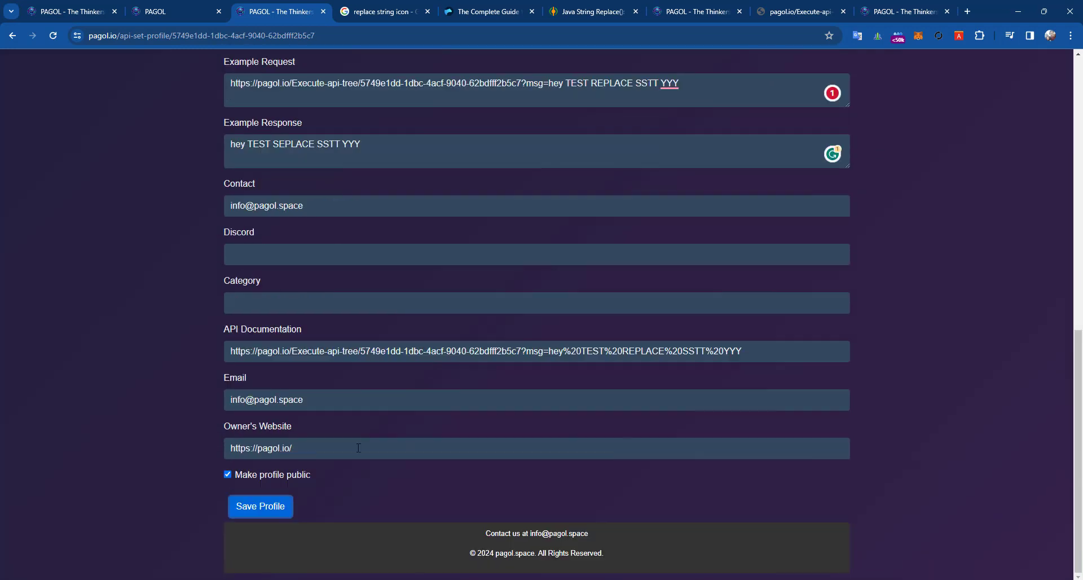
{"action": "left_click", "coordinate": [258, 510]}
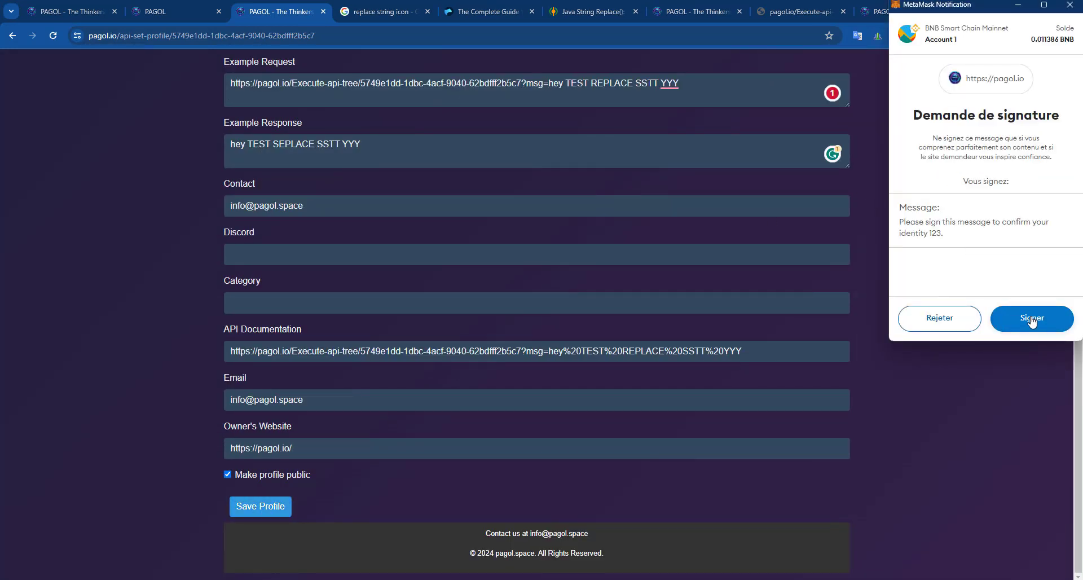
{"action": "left_click", "coordinate": [1032, 319]}
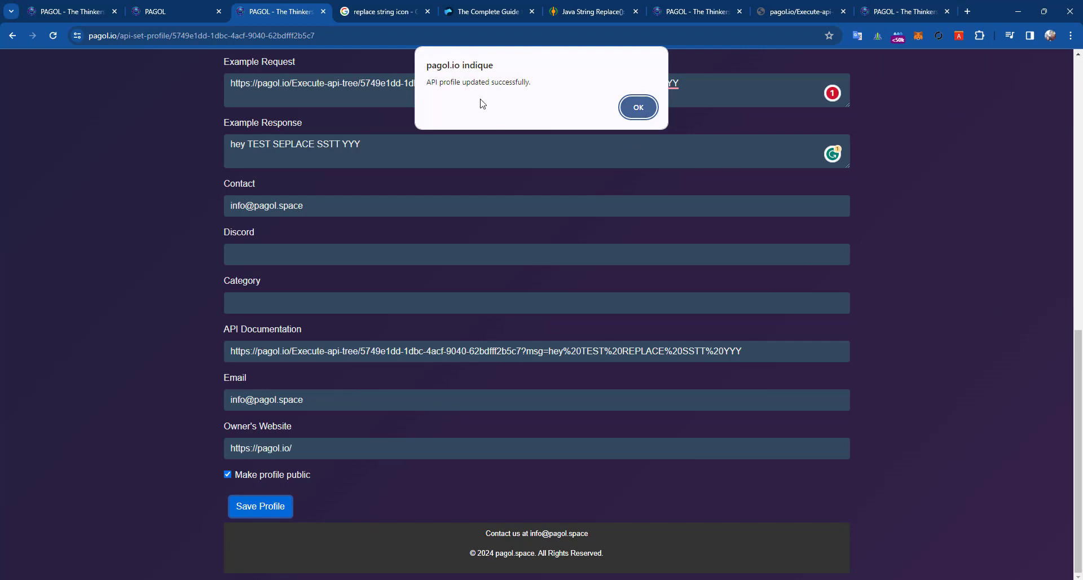
{"action": "left_click", "coordinate": [637, 107]}
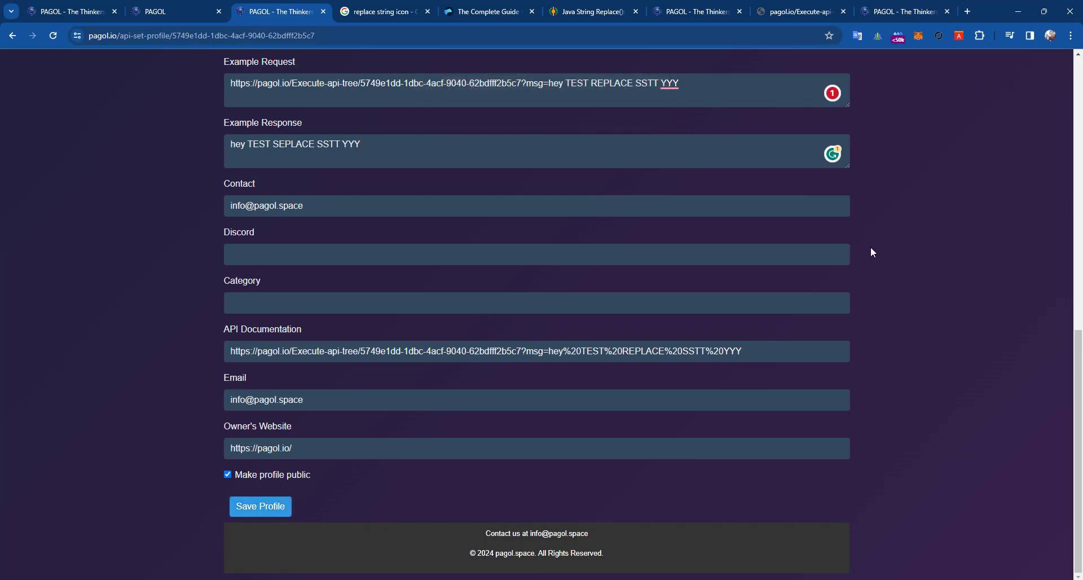
{"action": "scroll", "coordinate": [468, 406], "scroll_direction": "up", "scroll_amount": 15}
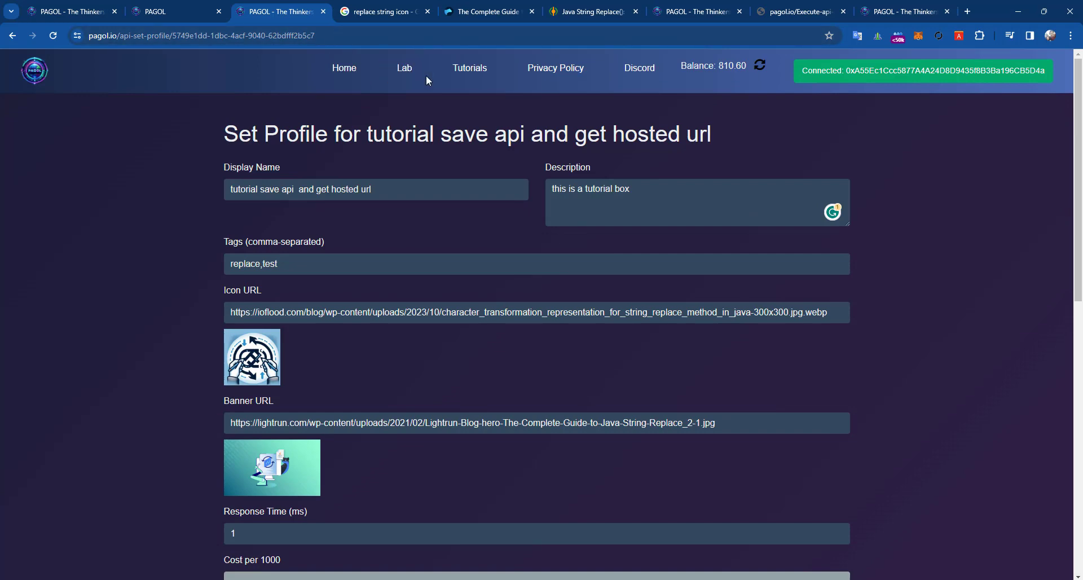
- Go to the Lab page and scroll down to the My APIs list
{"action": "scroll", "coordinate": [387, 209], "scroll_direction": "down", "scroll_amount": 5}
{"action": "scroll", "coordinate": [394, 197], "scroll_direction": "up", "scroll_amount": 5}
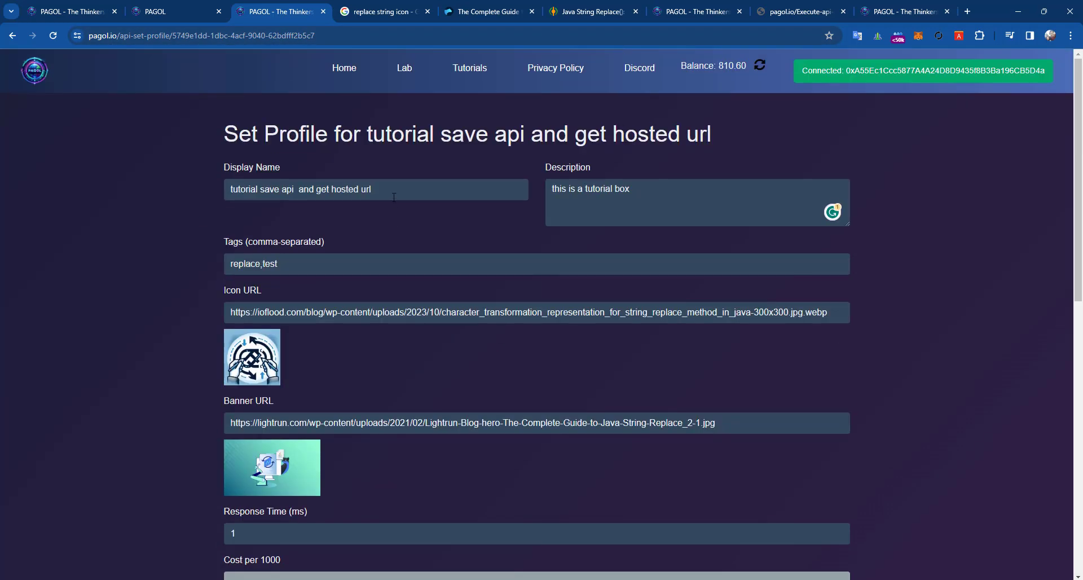
{"action": "left_click", "coordinate": [404, 69]}
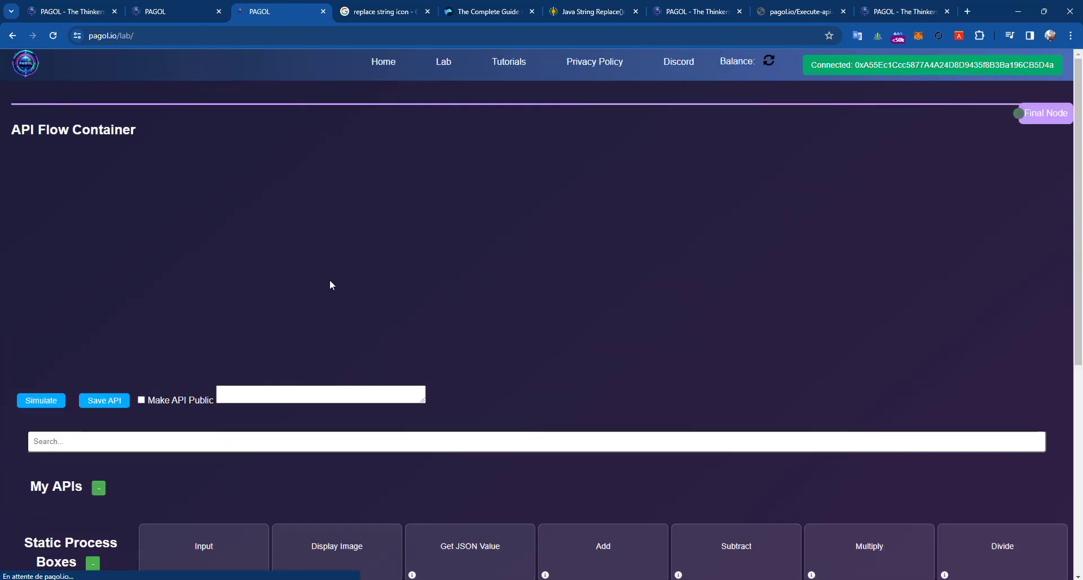
{"action": "scroll", "coordinate": [330, 282], "scroll_direction": "down", "scroll_amount": 5}
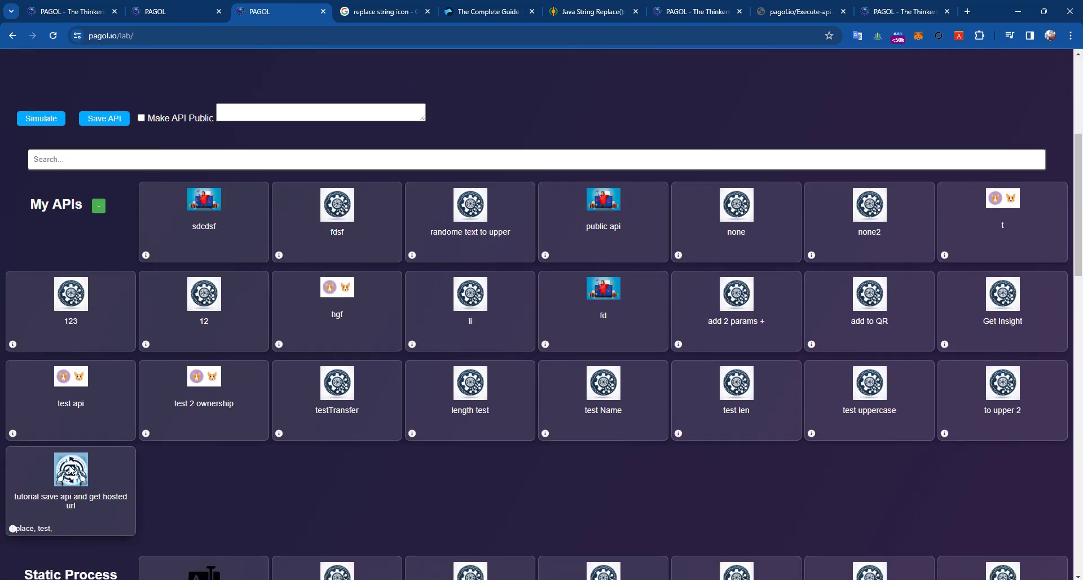
{"action": "mouse_move", "coordinate": [76, 473]}
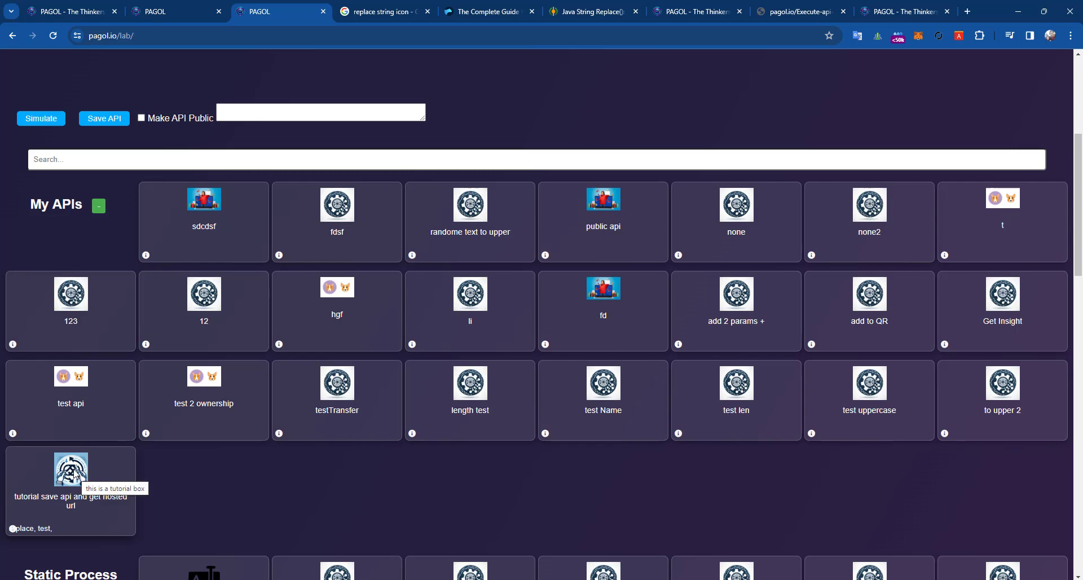
{"action": "scroll", "coordinate": [75, 473], "scroll_direction": "down", "scroll_amount": 4}
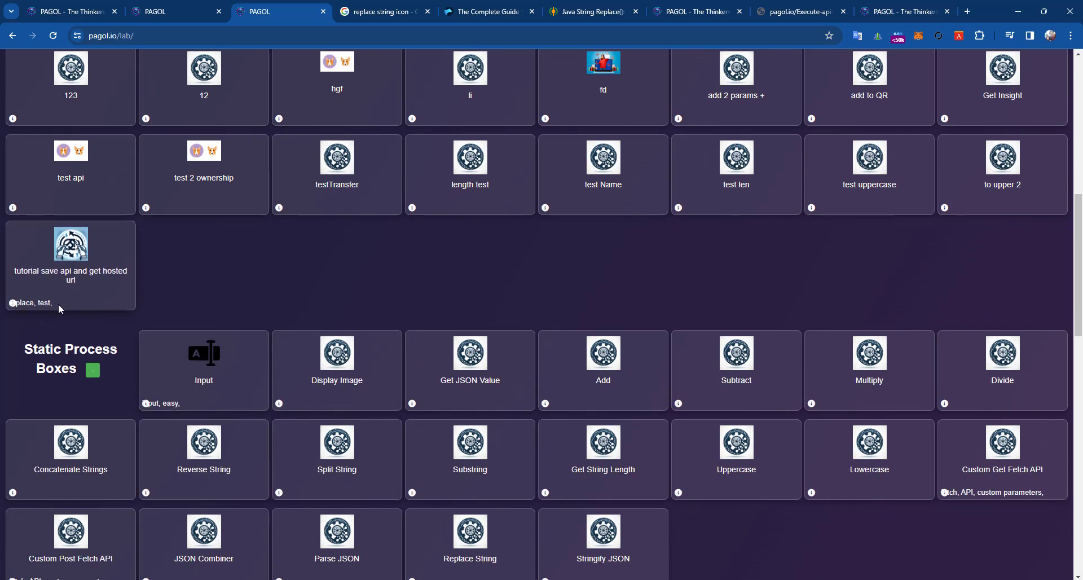
- Add the tutorial save api and get hosted url card as a node in the API flow container
{"action": "left_click", "coordinate": [16, 303]}
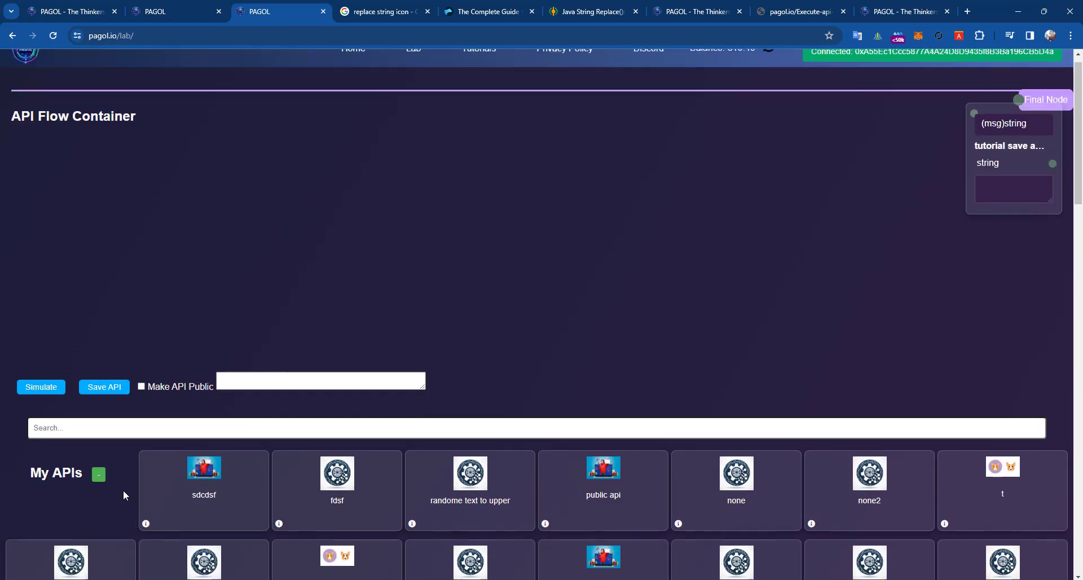
{"action": "scroll", "coordinate": [123, 490], "scroll_direction": "down", "scroll_amount": 1}
{"action": "scroll", "coordinate": [166, 404], "scroll_direction": "down", "scroll_amount": 3}
{"action": "scroll", "coordinate": [166, 404], "scroll_direction": "up", "scroll_amount": 5}
{"action": "left_click_drag", "start_coordinate": [1015, 145], "coordinate": [649, 191]}
{"action": "scroll", "coordinate": [423, 408], "scroll_direction": "down", "scroll_amount": 5}
{"action": "scroll", "coordinate": [422, 408], "scroll_direction": "down", "scroll_amount": 6}
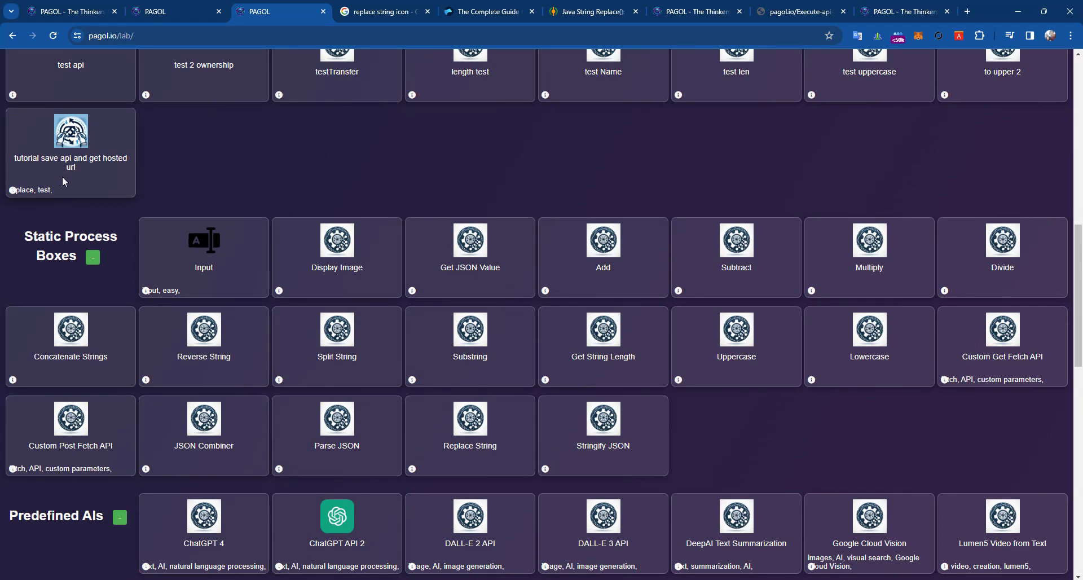
- Open the tutorial API's public profile and read its title and 'this is a tutorial box' caption
{"action": "left_click", "coordinate": [13, 190]}
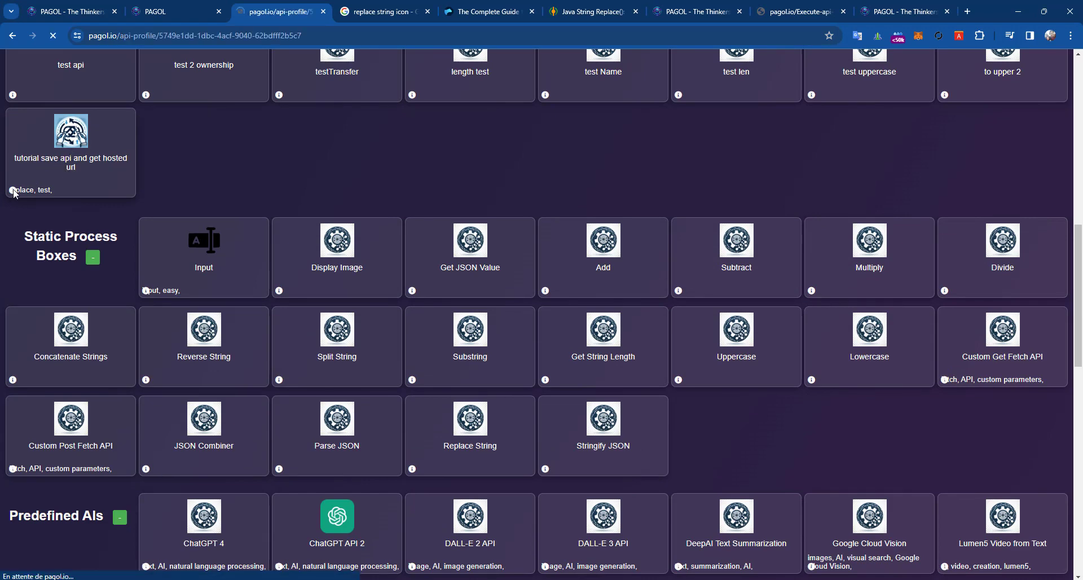
{"action": "left_click_drag", "start_coordinate": [384, 113], "coordinate": [803, 119]}
{"action": "left_click", "coordinate": [882, 145]}
{"action": "scroll", "coordinate": [706, 214], "scroll_direction": "down", "scroll_amount": 1}
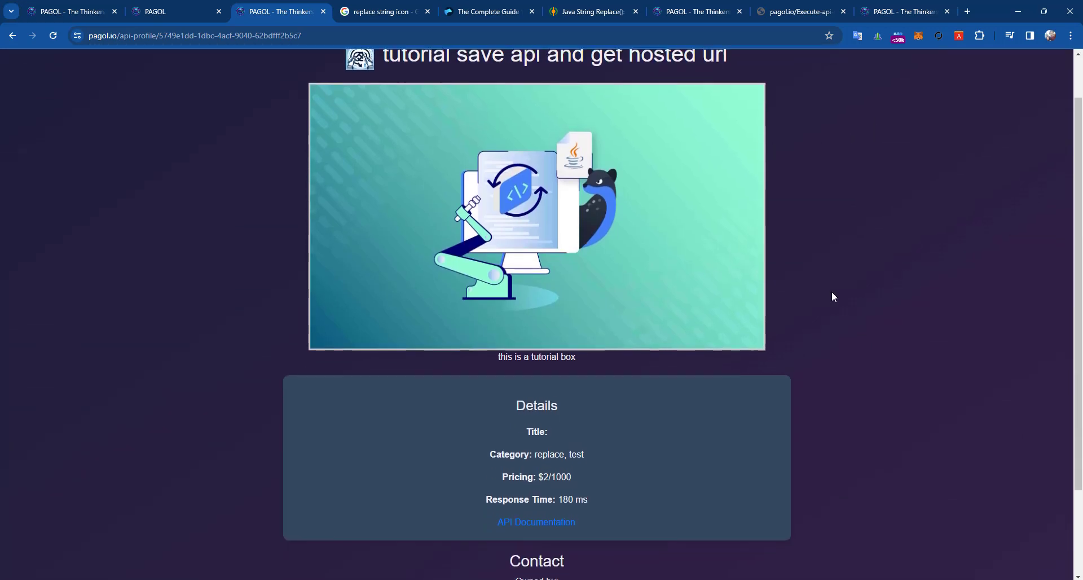
{"action": "scroll", "coordinate": [831, 295], "scroll_direction": "up", "scroll_amount": 1}
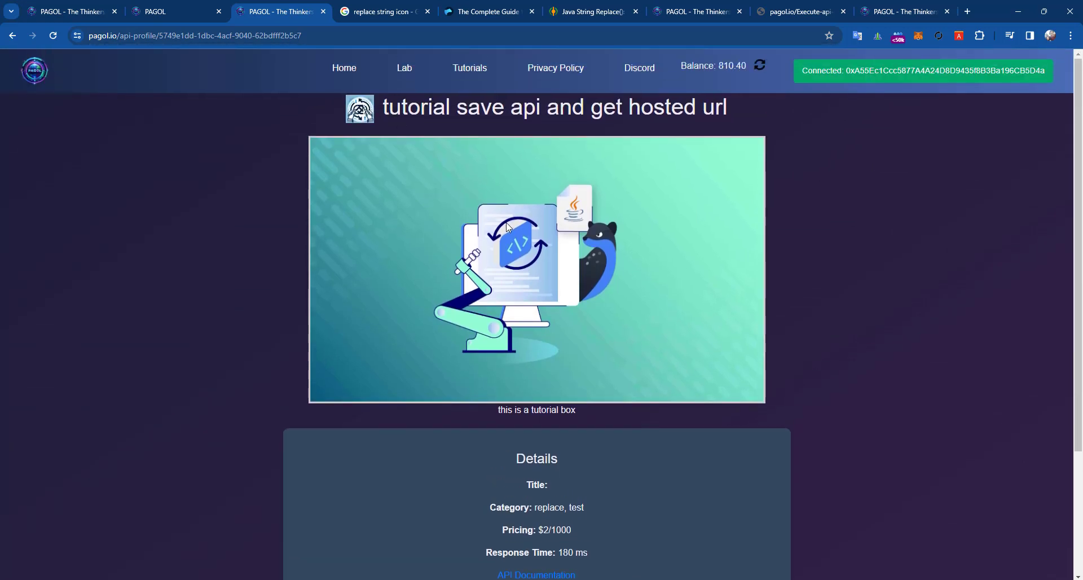
{"action": "double_click", "coordinate": [569, 410]}
{"action": "left_click", "coordinate": [604, 421]}
- Review the profile details: category replace, test, pricing $2/1000 and 180 ms response time
{"action": "scroll", "coordinate": [374, 215], "scroll_direction": "down", "scroll_amount": 3}
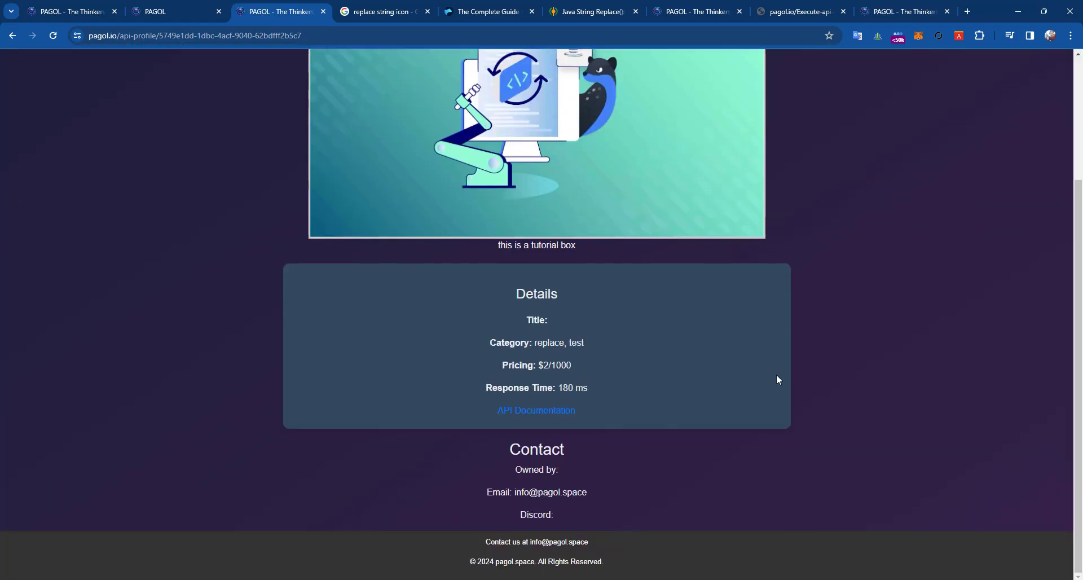
{"action": "double_click", "coordinate": [559, 326]}
{"action": "left_click", "coordinate": [527, 322]}
{"action": "scroll", "coordinate": [488, 359], "scroll_direction": "up", "scroll_amount": 2}
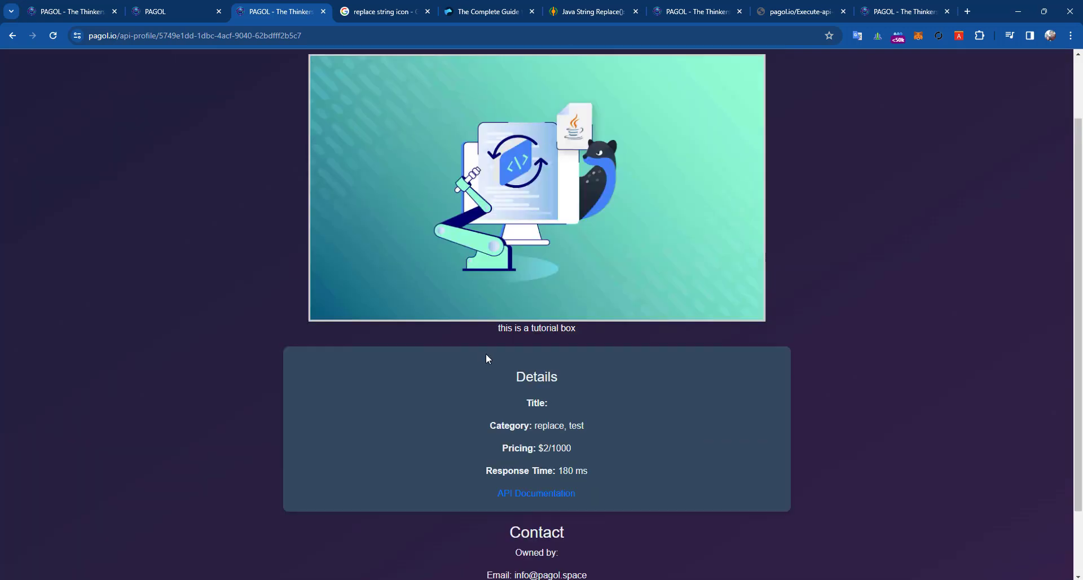
{"action": "scroll", "coordinate": [485, 354], "scroll_direction": "up", "scroll_amount": 2}
{"action": "triple_click", "coordinate": [431, 109]}
{"action": "left_click", "coordinate": [802, 267]}
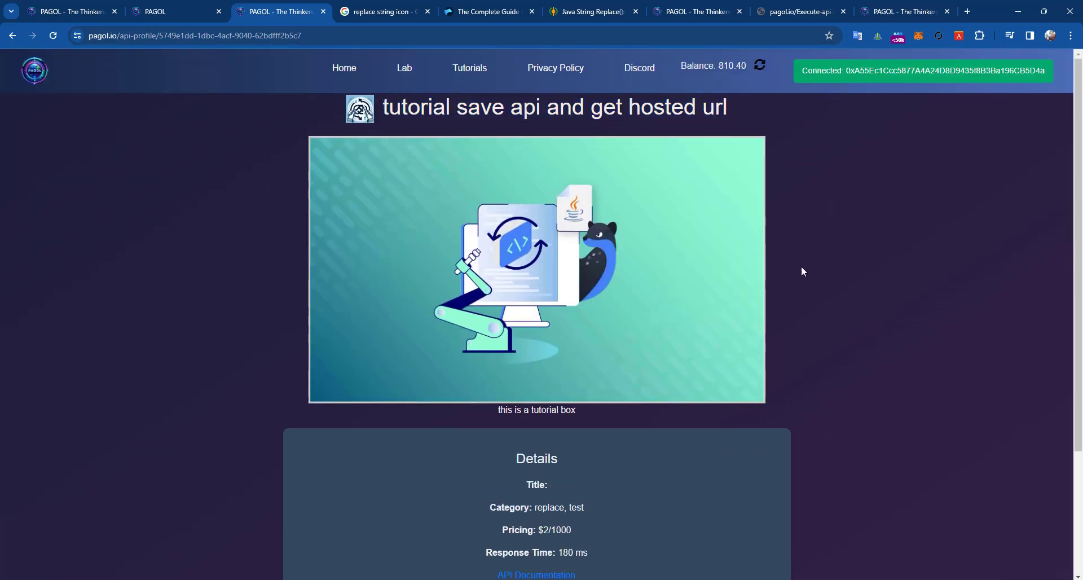
{"action": "scroll", "coordinate": [599, 401], "scroll_direction": "down", "scroll_amount": 2}
{"action": "double_click", "coordinate": [536, 372]}
{"action": "left_click", "coordinate": [487, 418]}
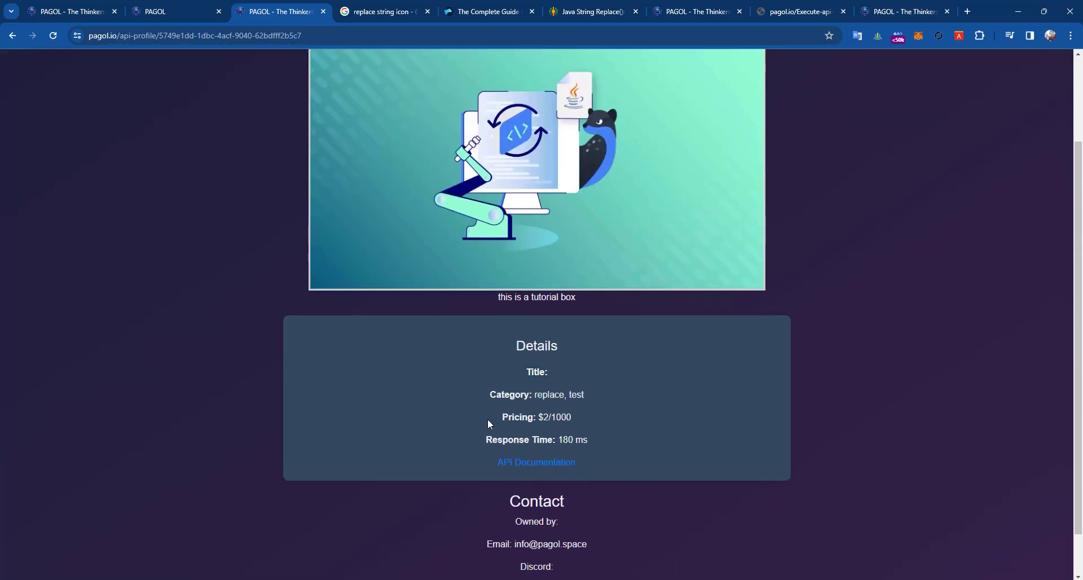
{"action": "double_click", "coordinate": [511, 394]}
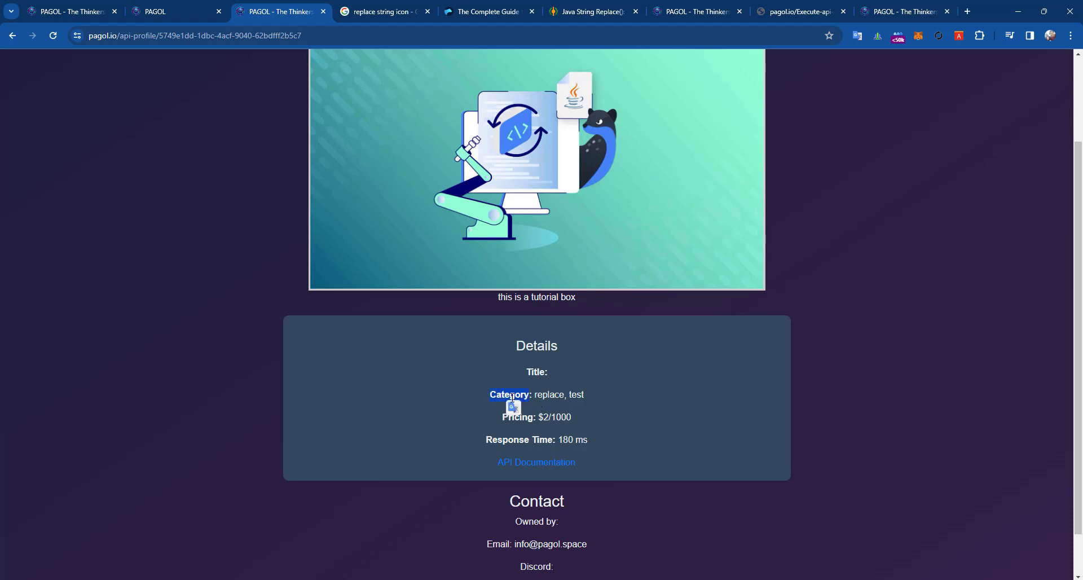
{"action": "left_click", "coordinate": [597, 409]}
{"action": "left_click", "coordinate": [586, 414]}
{"action": "triple_click", "coordinate": [529, 396]}
{"action": "left_click", "coordinate": [604, 409]}
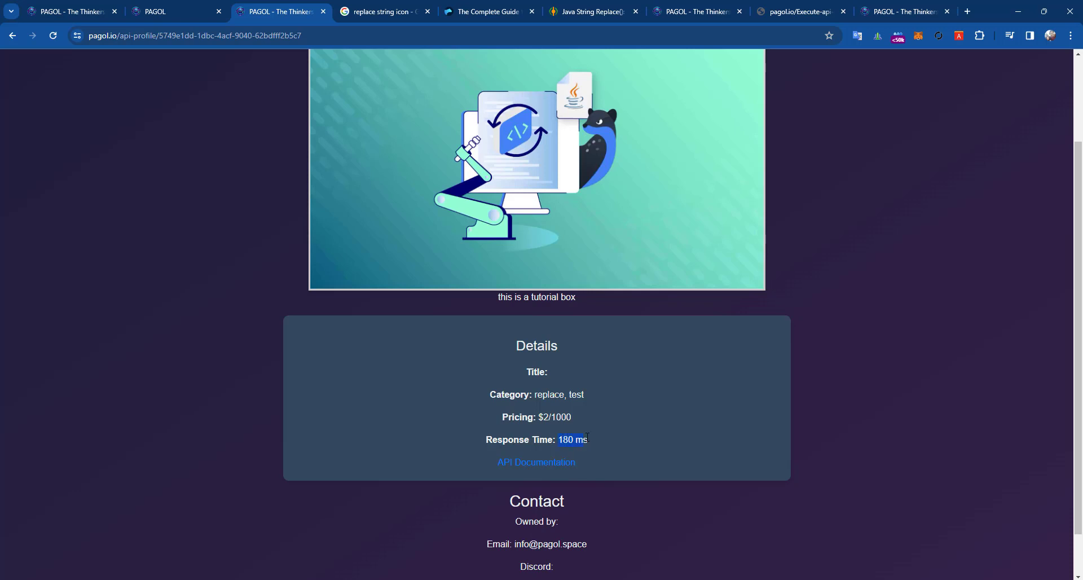
{"action": "left_click", "coordinate": [567, 450]}
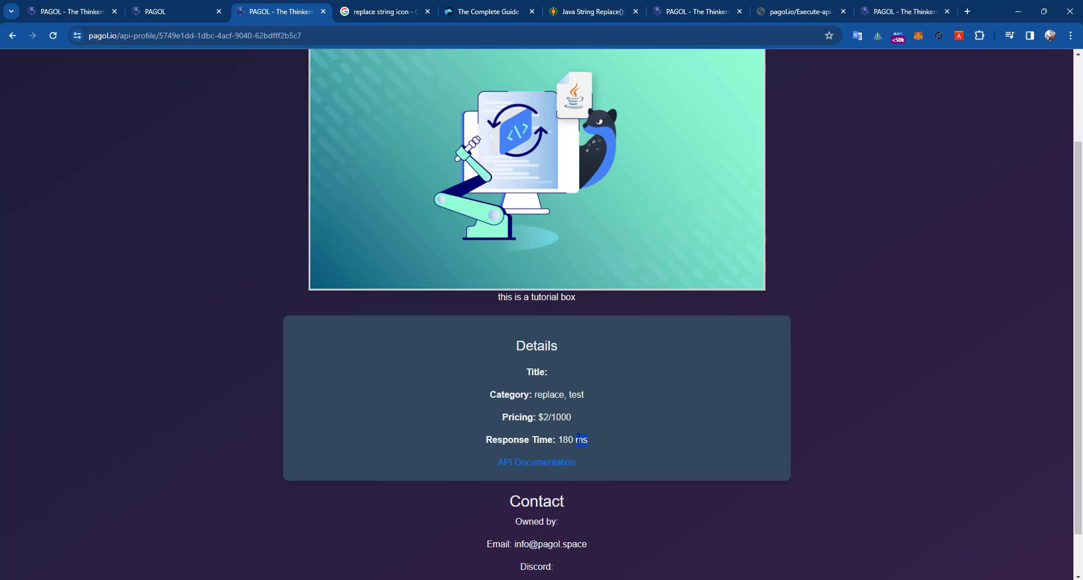
- Open the API Documentation link in a new tab, showing 'hey TEST SEPLACE SSTT YYY'
{"action": "right_click", "coordinate": [546, 471]}
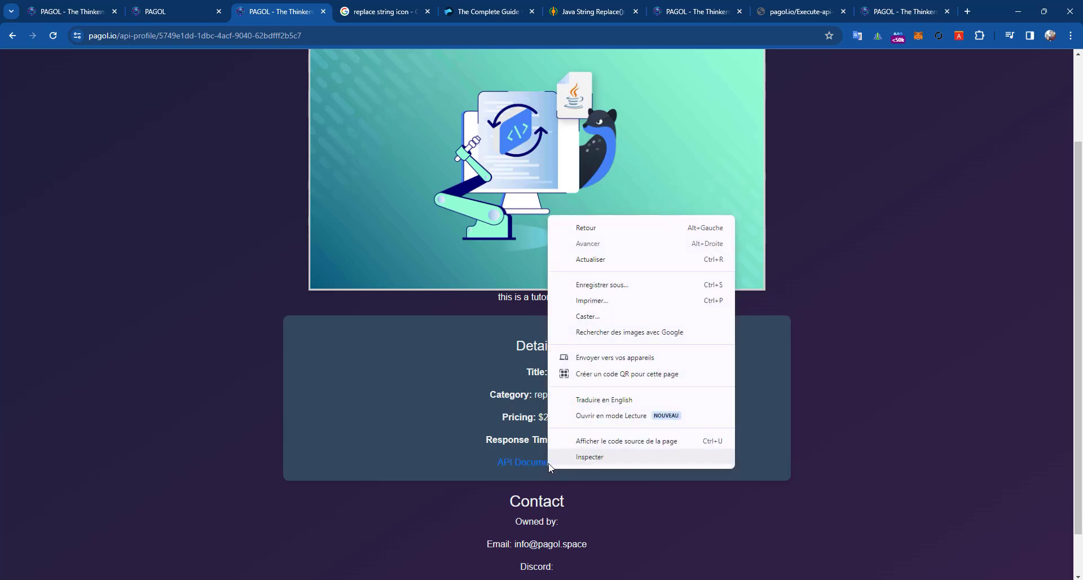
{"action": "right_click", "coordinate": [508, 464]}
{"action": "left_click", "coordinate": [547, 320]}
{"action": "left_click", "coordinate": [350, 11]}
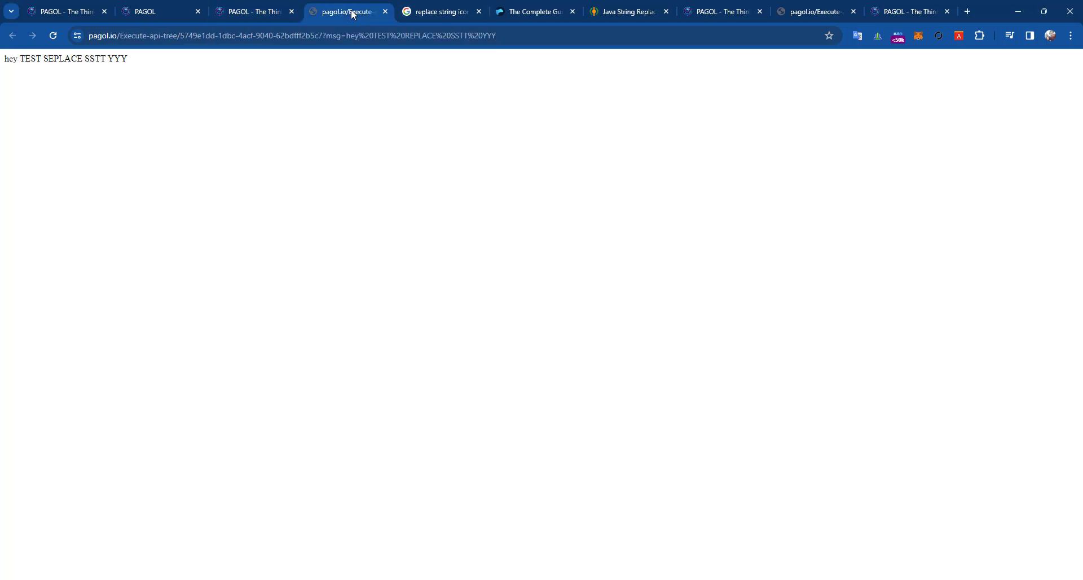
{"action": "left_click", "coordinate": [244, 12]}
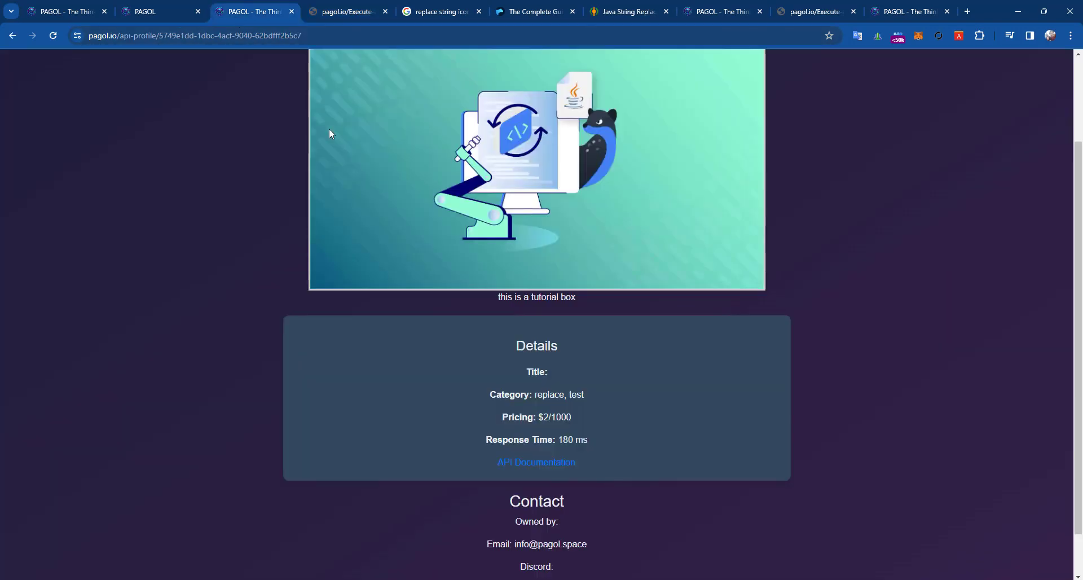
- Review the Details and Contact sections on the profile page
{"action": "scroll", "coordinate": [425, 106], "scroll_direction": "up", "scroll_amount": 2}
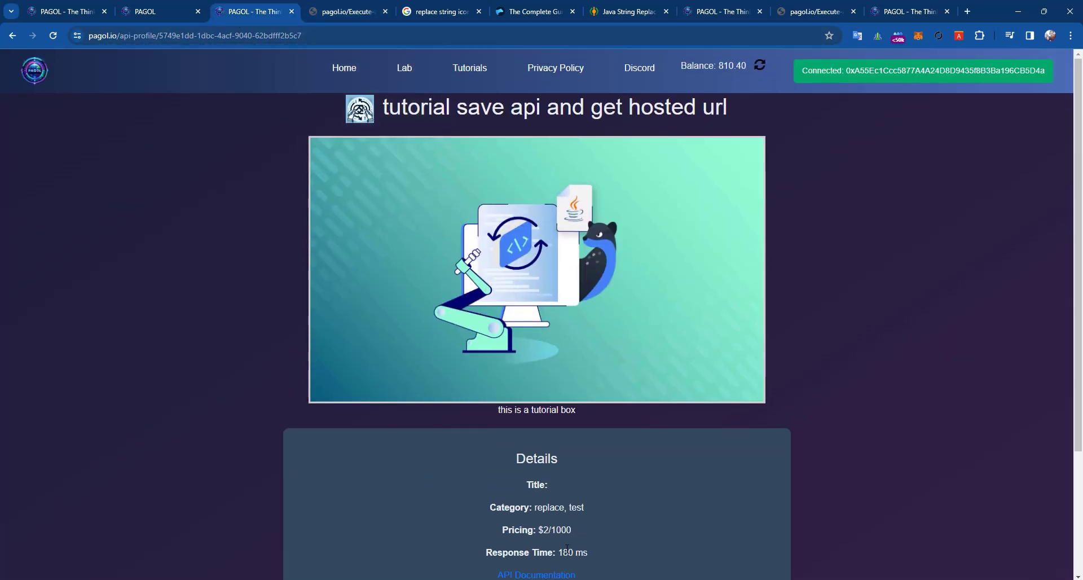
{"action": "scroll", "coordinate": [532, 395], "scroll_direction": "down", "scroll_amount": 3}
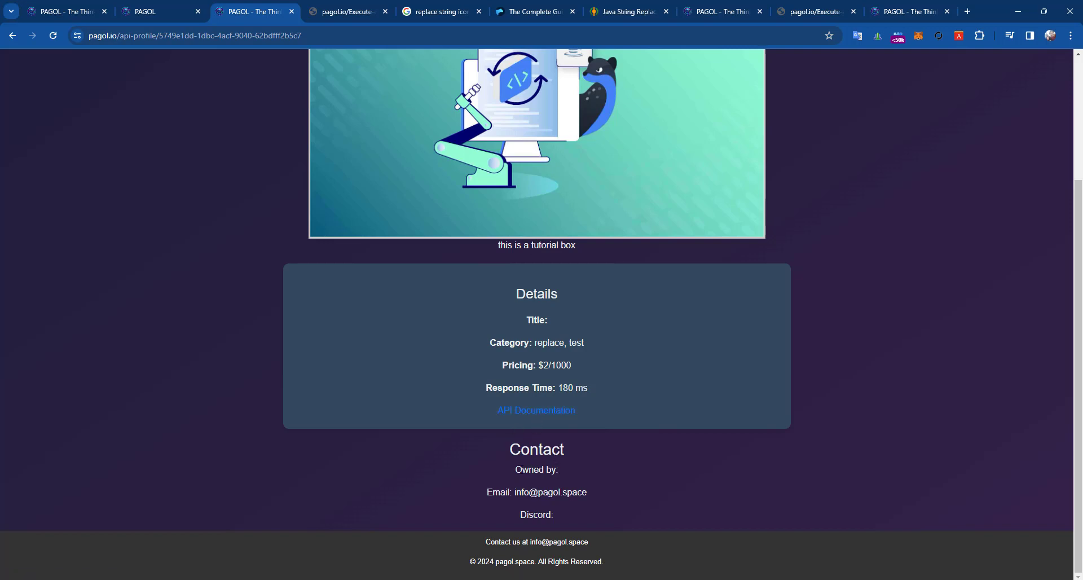
{"action": "scroll", "coordinate": [517, 368], "scroll_direction": "up", "scroll_amount": 5}
{"action": "scroll", "coordinate": [636, 277], "scroll_direction": "down", "scroll_amount": 5}
{"action": "left_click_drag", "start_coordinate": [488, 283], "coordinate": [657, 522]}
{"action": "left_click", "coordinate": [674, 482]}
{"action": "left_click_drag", "start_coordinate": [495, 293], "coordinate": [740, 455]}
{"action": "left_click", "coordinate": [423, 62]}
- Recheck the documentation tab, then review the $2/1000 pricing and 180 ms response time
{"action": "left_click", "coordinate": [332, 7]}
{"action": "left_click", "coordinate": [259, 7]}
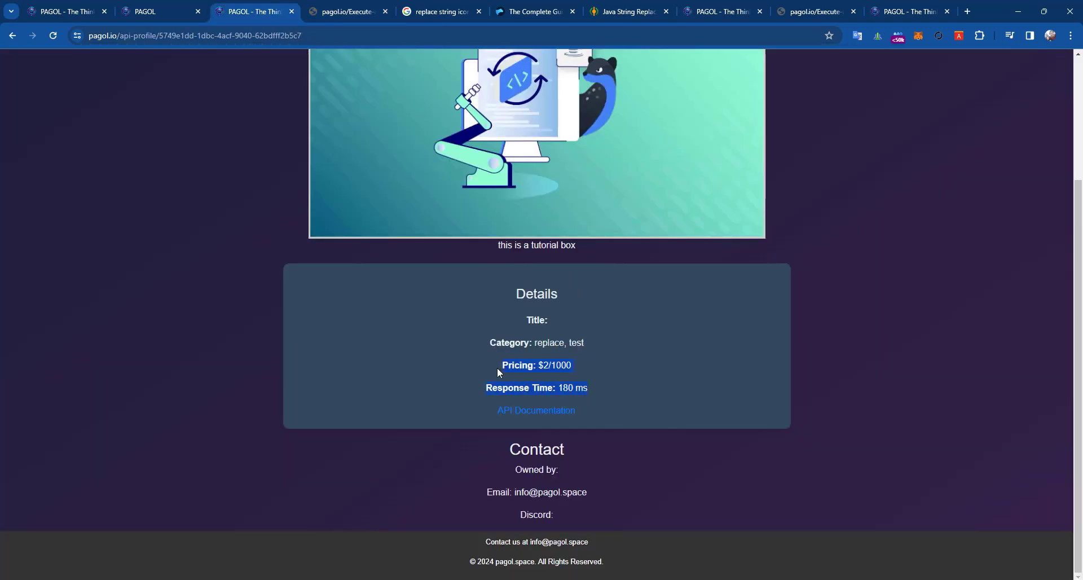
{"action": "left_click", "coordinate": [581, 377]}
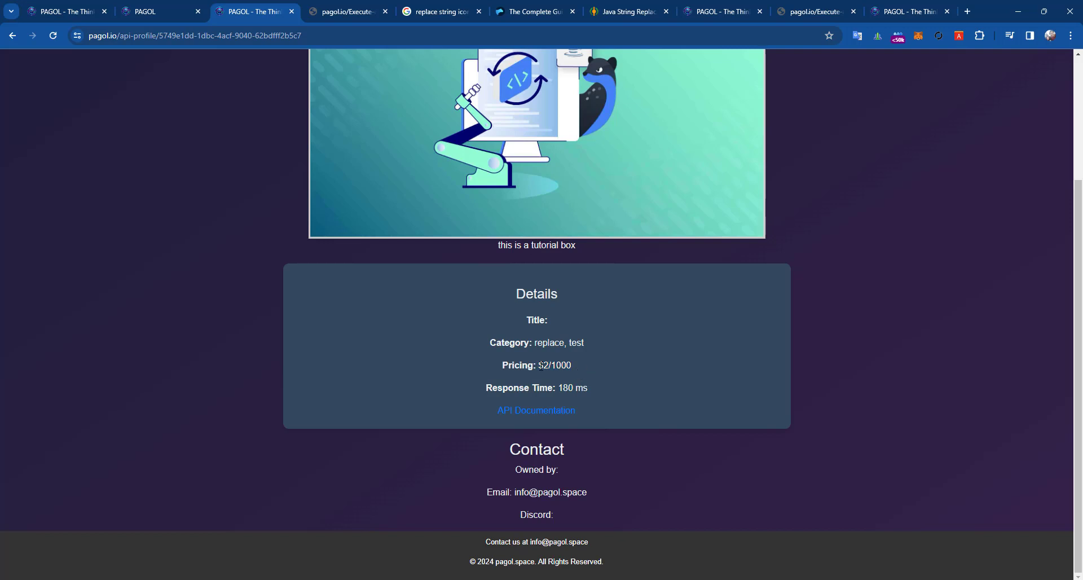
{"action": "left_click", "coordinate": [576, 368]}
{"action": "scroll", "coordinate": [571, 366], "scroll_direction": "up", "scroll_amount": 3}
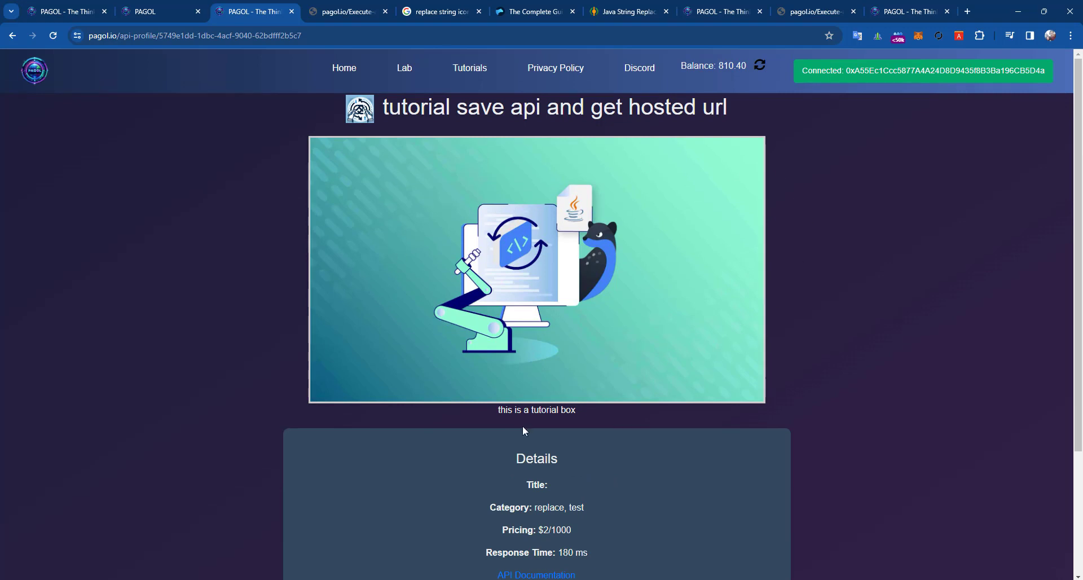
{"action": "scroll", "coordinate": [576, 450], "scroll_direction": "down", "scroll_amount": 1}
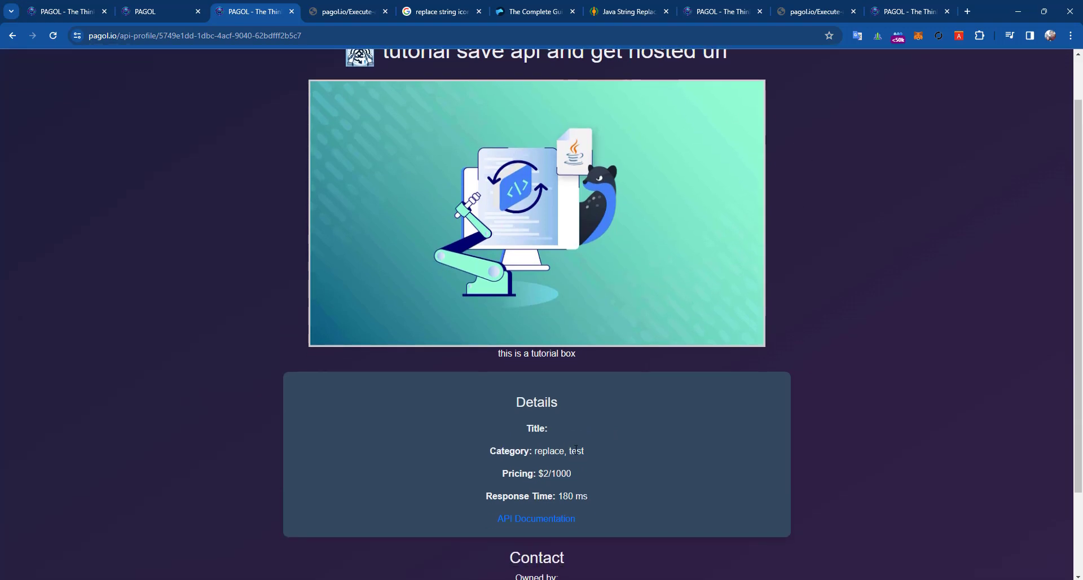